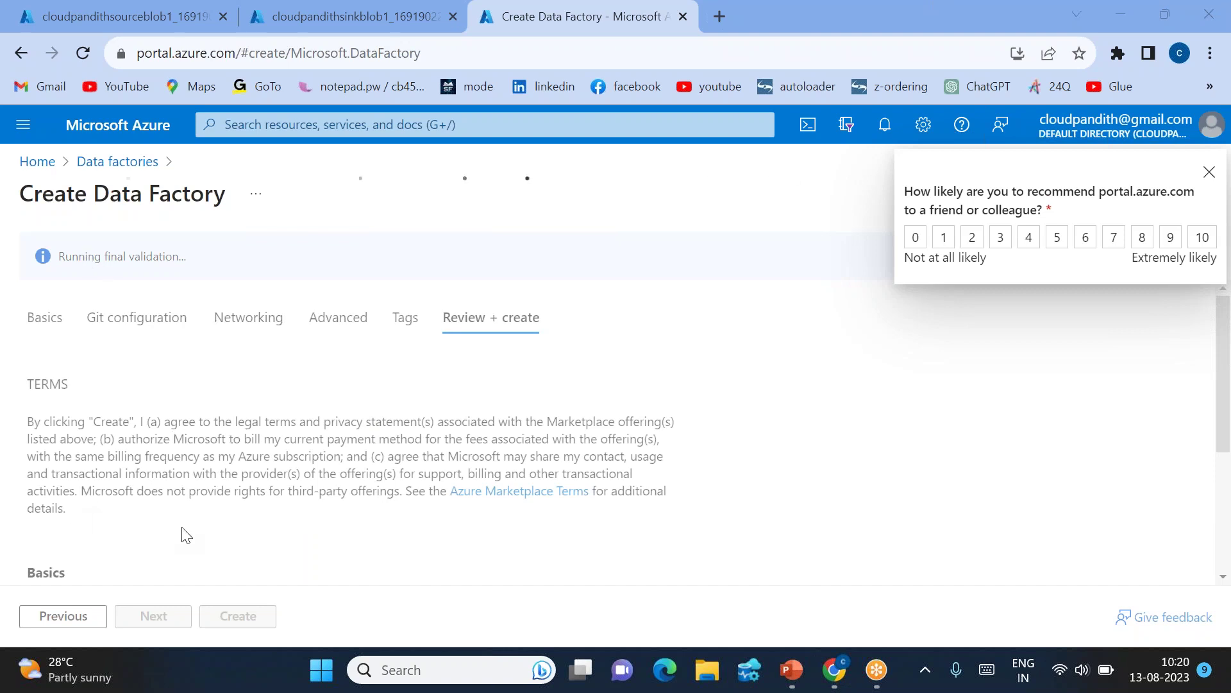
- Submit the reviewed data factory configuration for creation
click(233, 617)
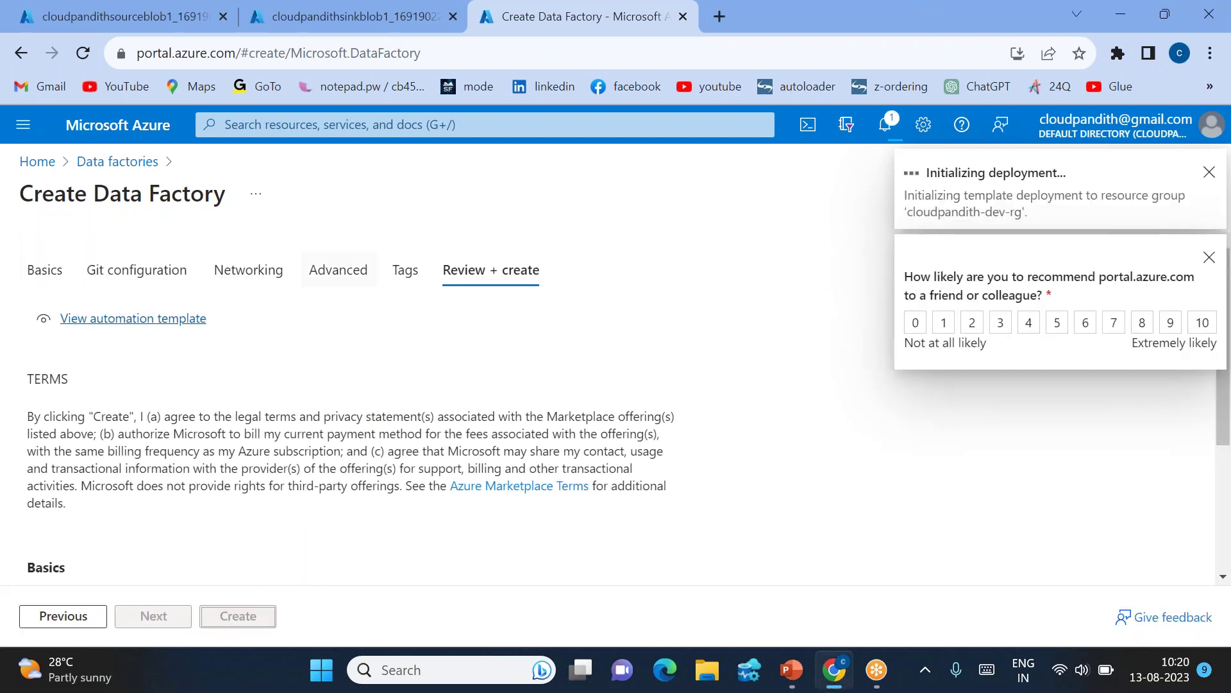
- Switch to the PowerPoint slide show and reveal the hands-on steps for the source files and the custout sink container
key(alt+Tab)
key(alt+Tab)
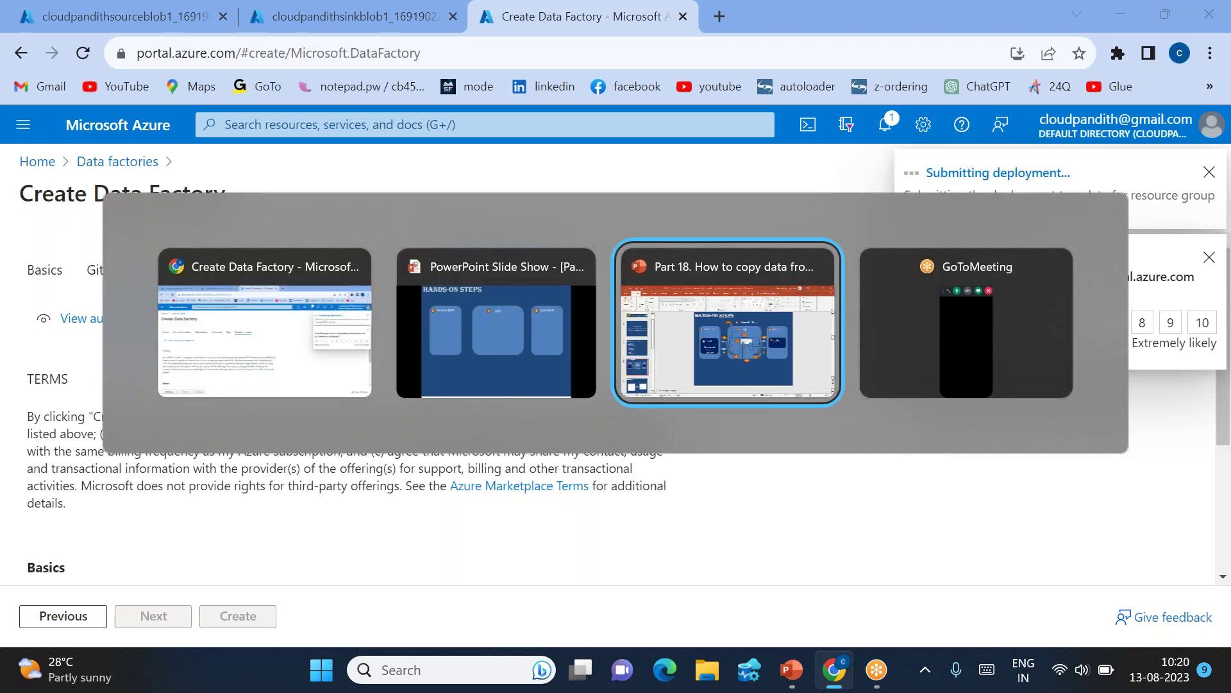
click(501, 320)
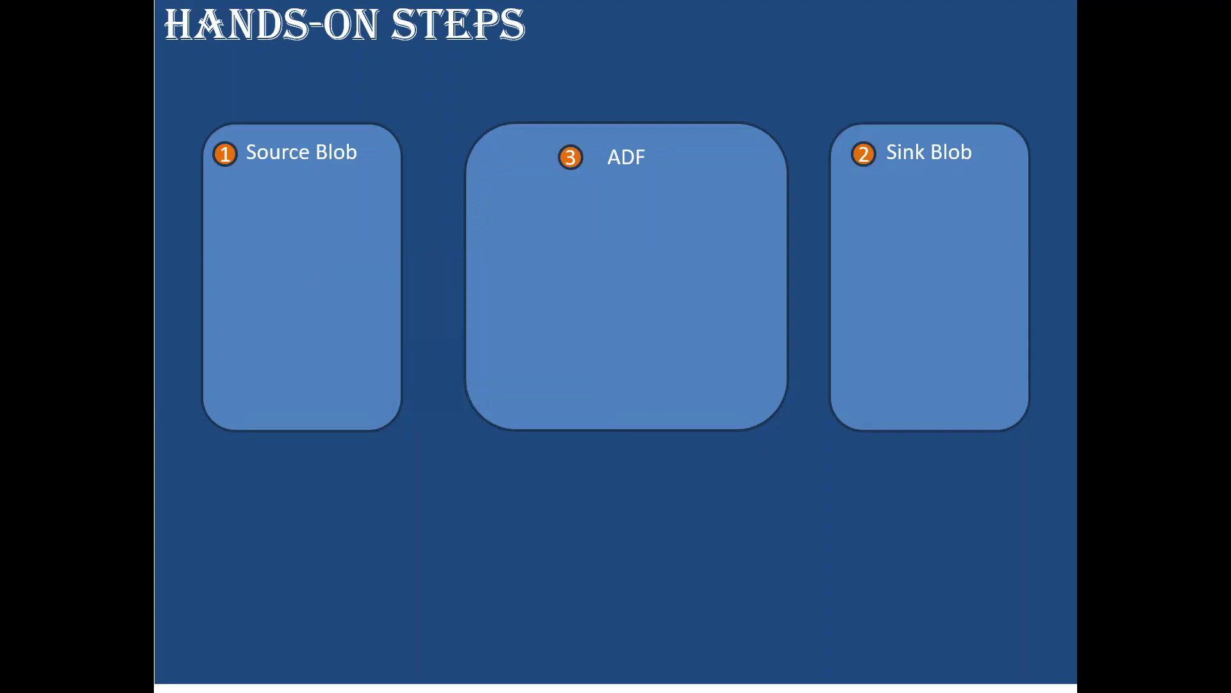
key(Right)
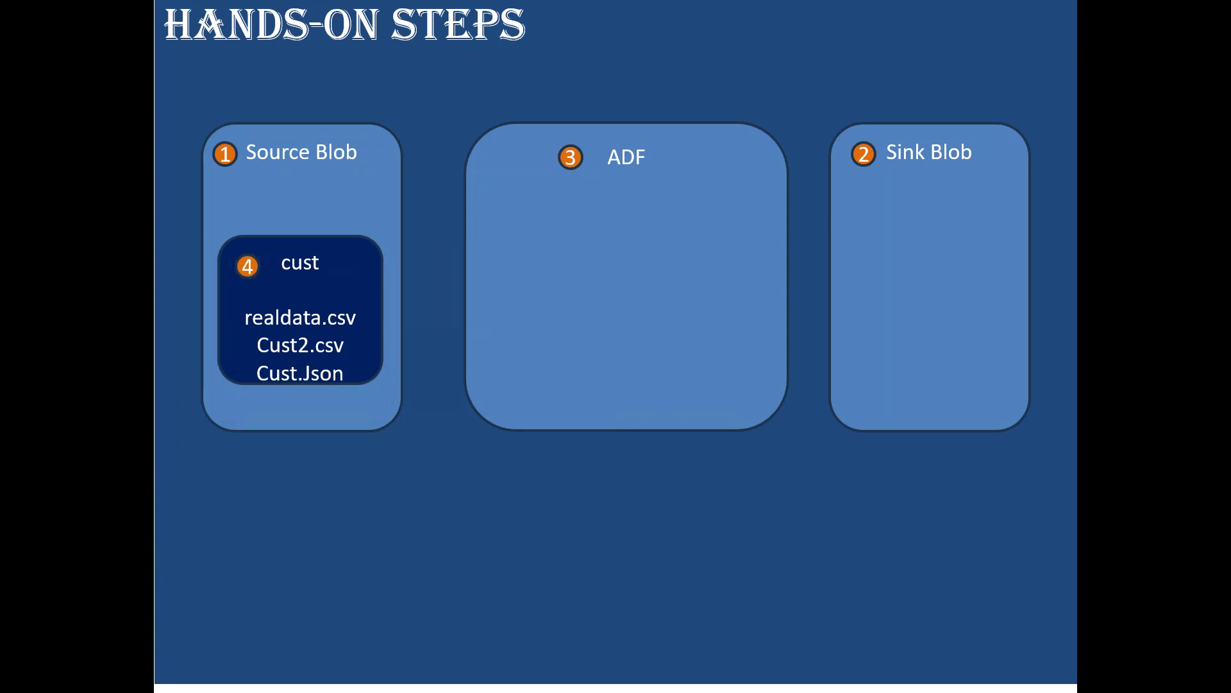
key(Right)
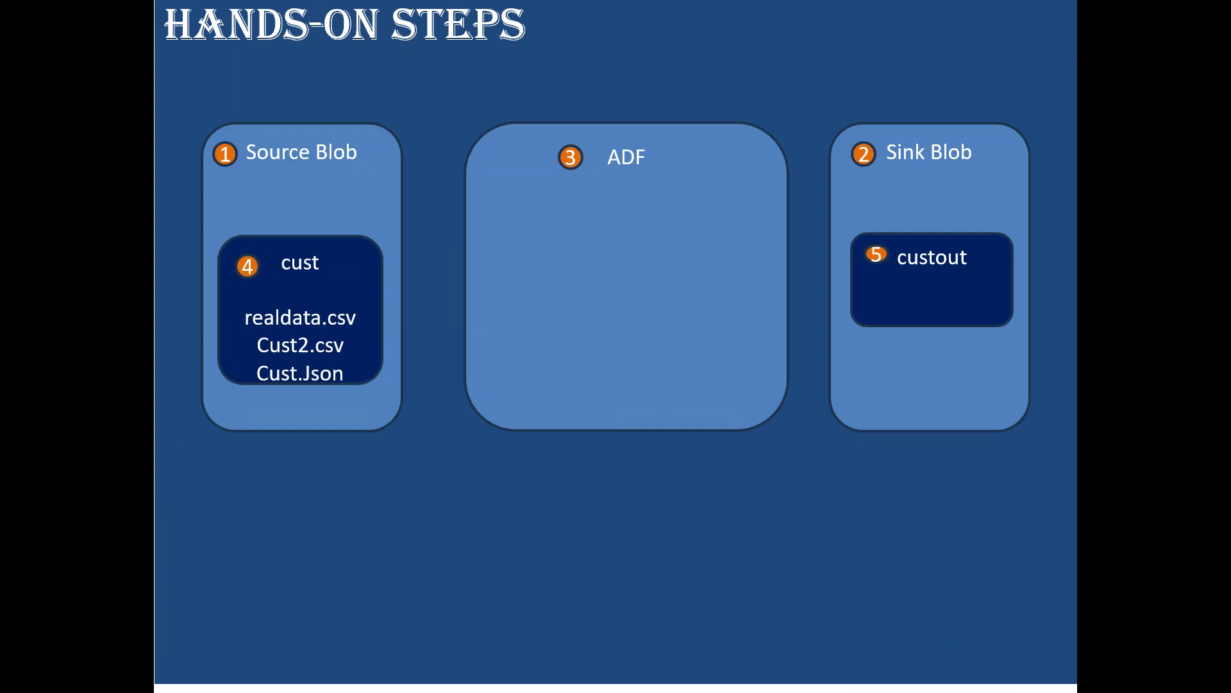
- Switch back to the browser and open the cloudpandithsourceblob1 storage account from its deployment page
key(alt+Tab)
click(126, 13)
click(360, 486)
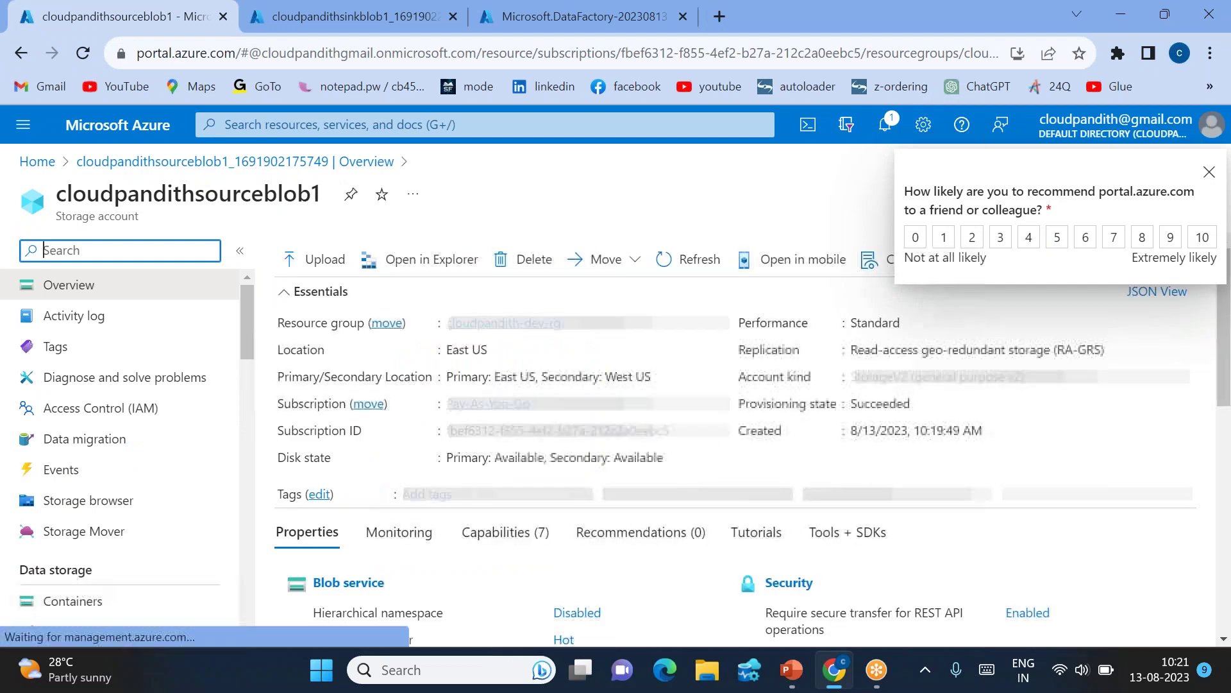
- Create a private container named cloudpandith in the source storage account, dismissing the feedback survey
click(72, 601)
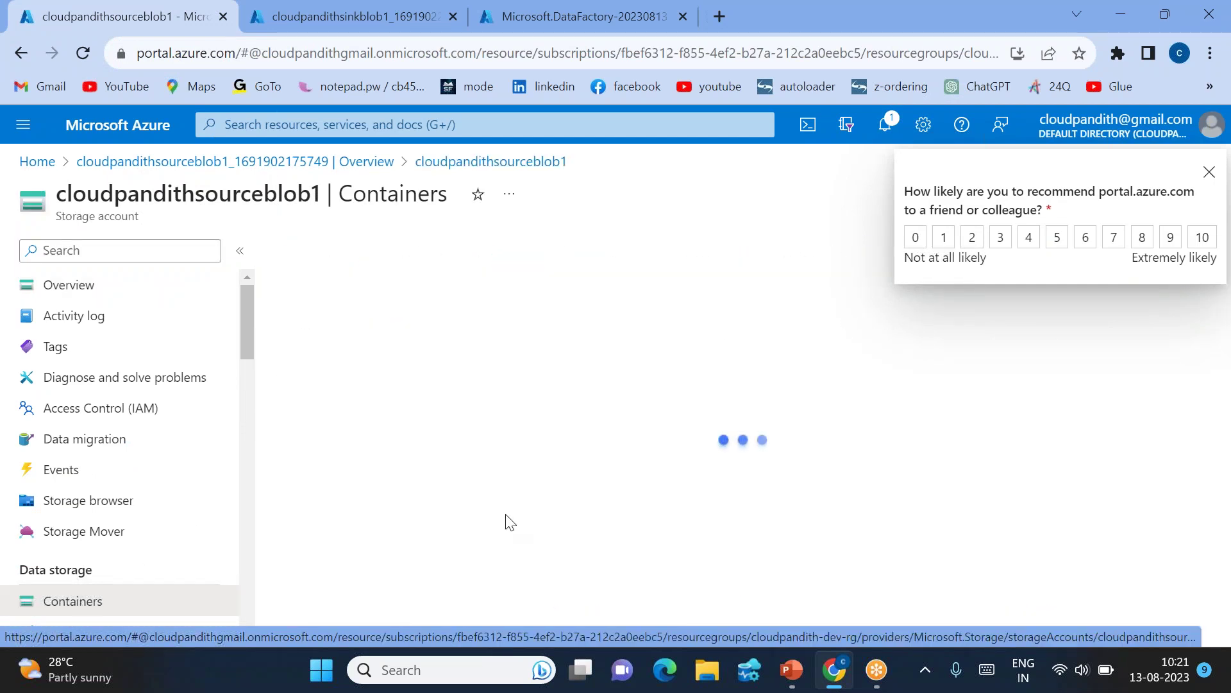
click(348, 250)
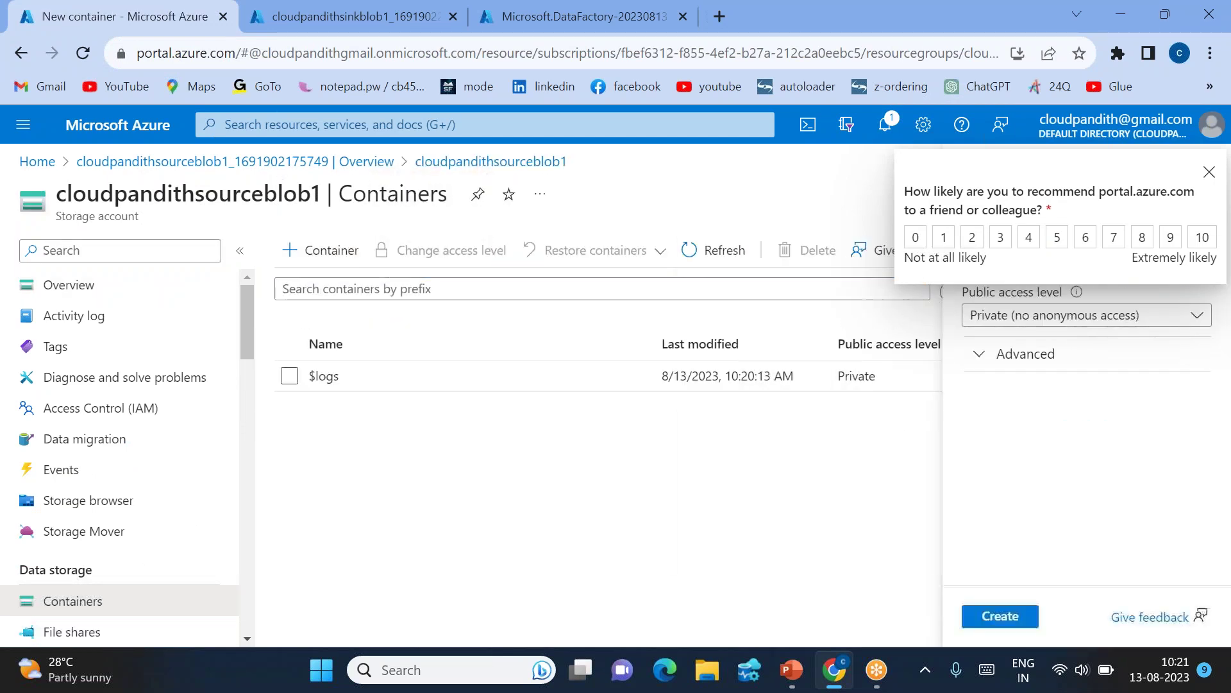
click(1209, 171)
click(1012, 258)
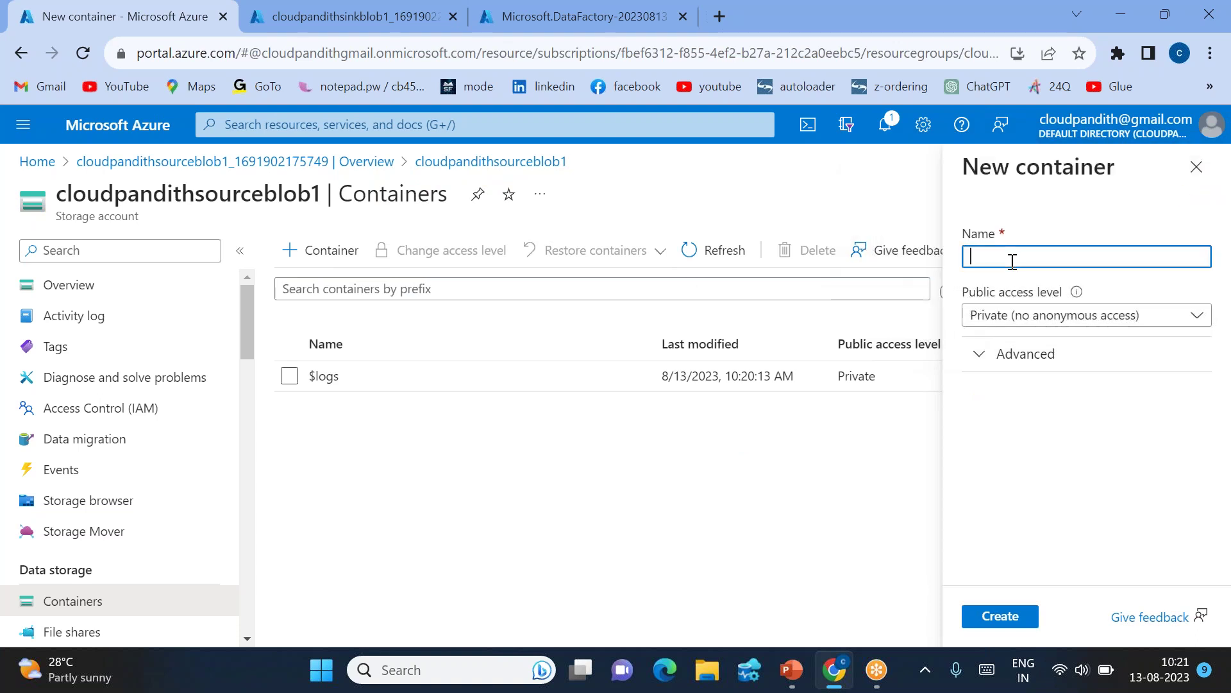
text(cloudpand)
click(991, 617)
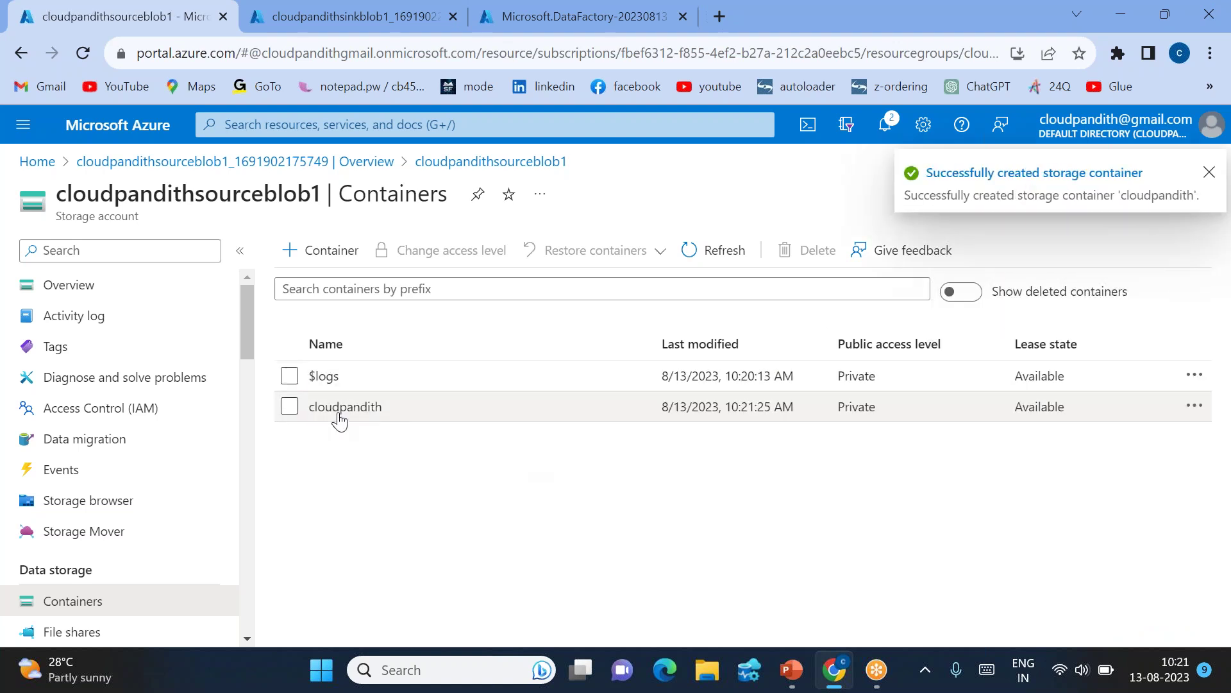
- Upload all files from the local set-comma/18 folder to the cloudpandith container and review the uploaded blobs
click(338, 410)
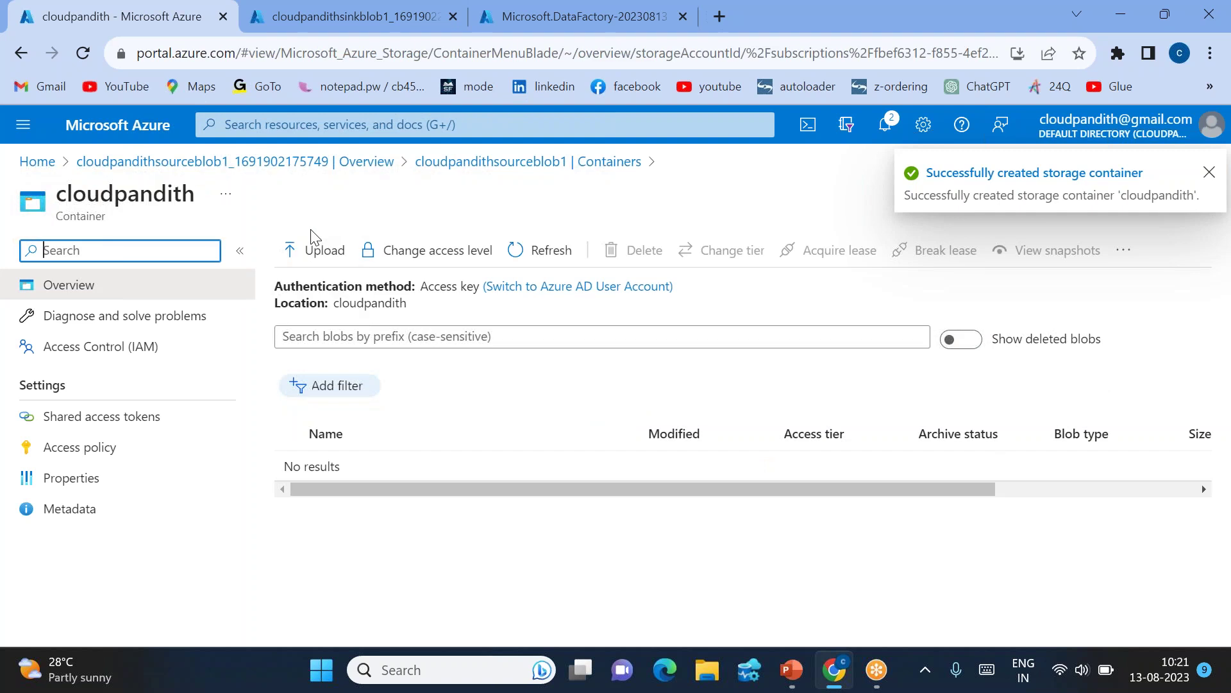
click(313, 249)
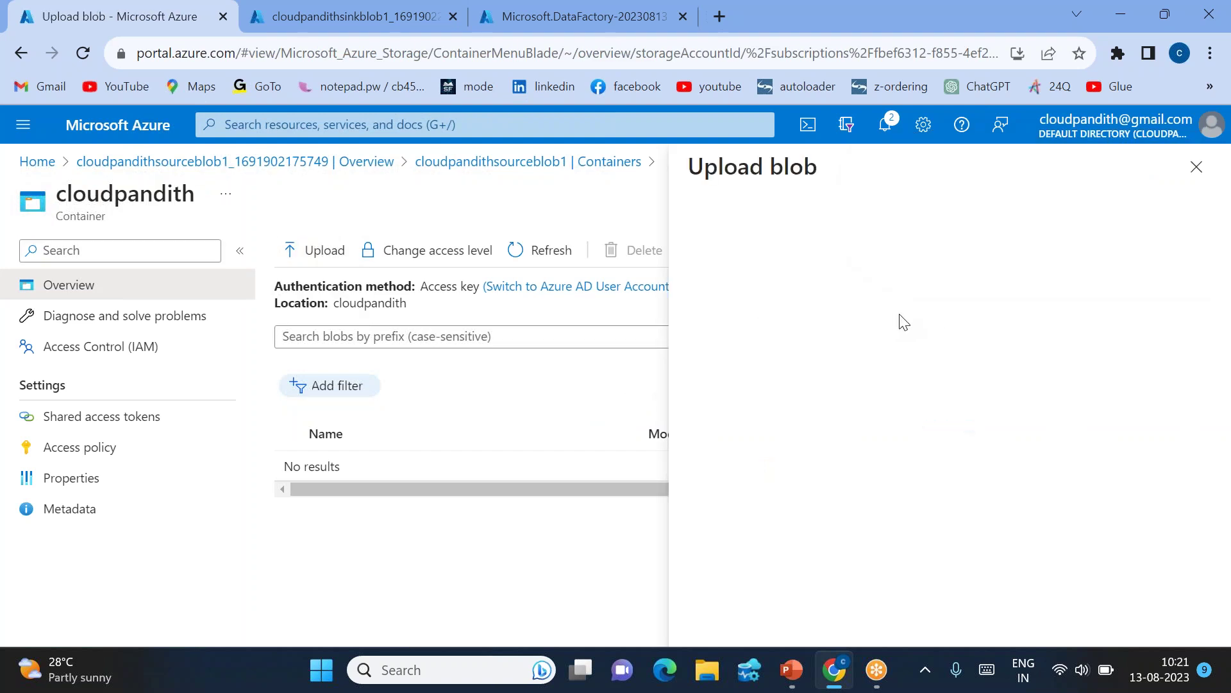
click(936, 355)
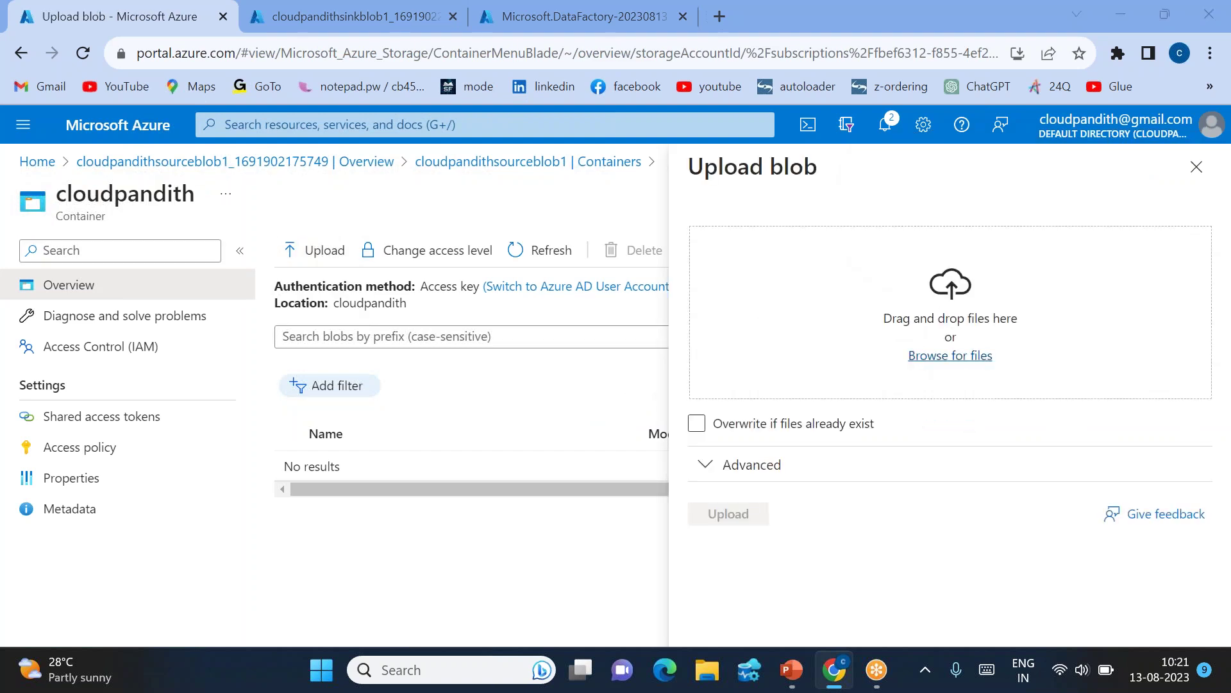
double_click(266, 155)
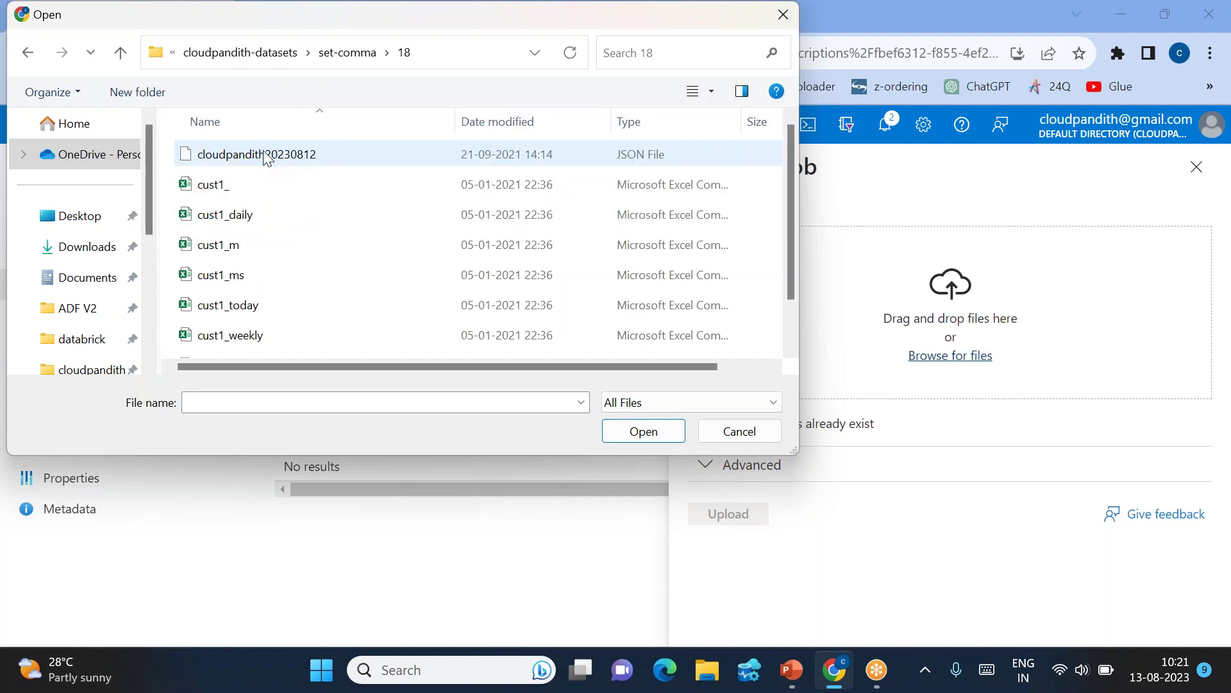
click(276, 259)
key(ctrl+a)
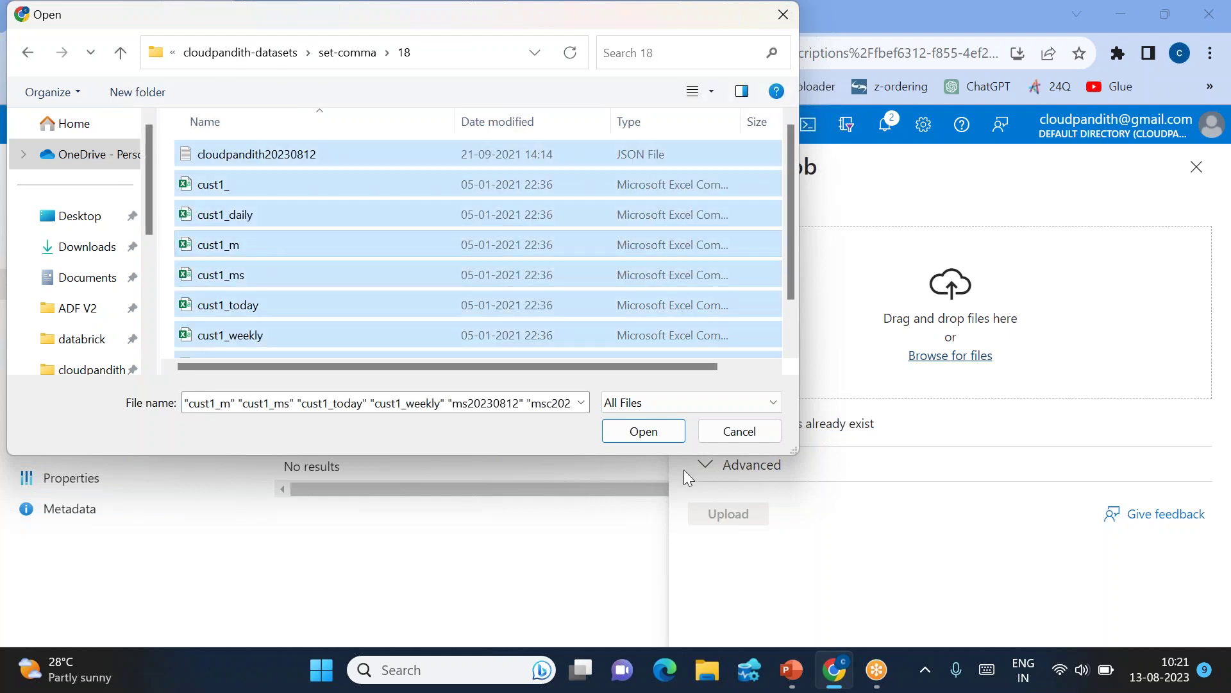
click(643, 430)
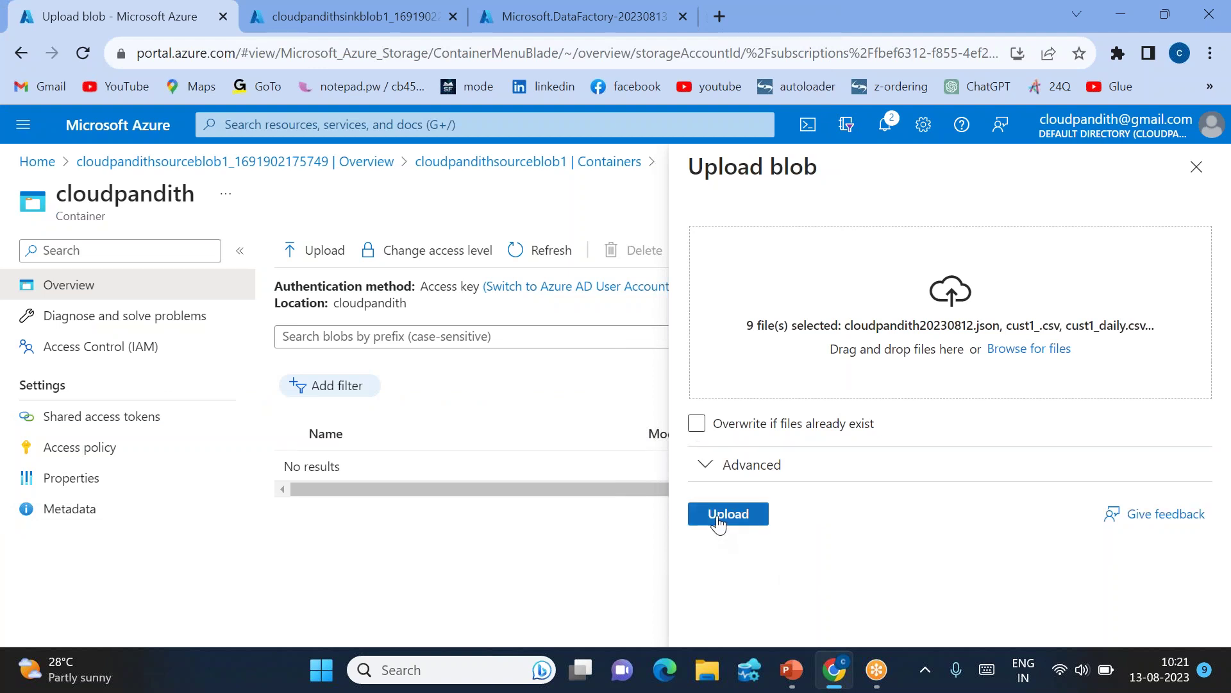
click(717, 520)
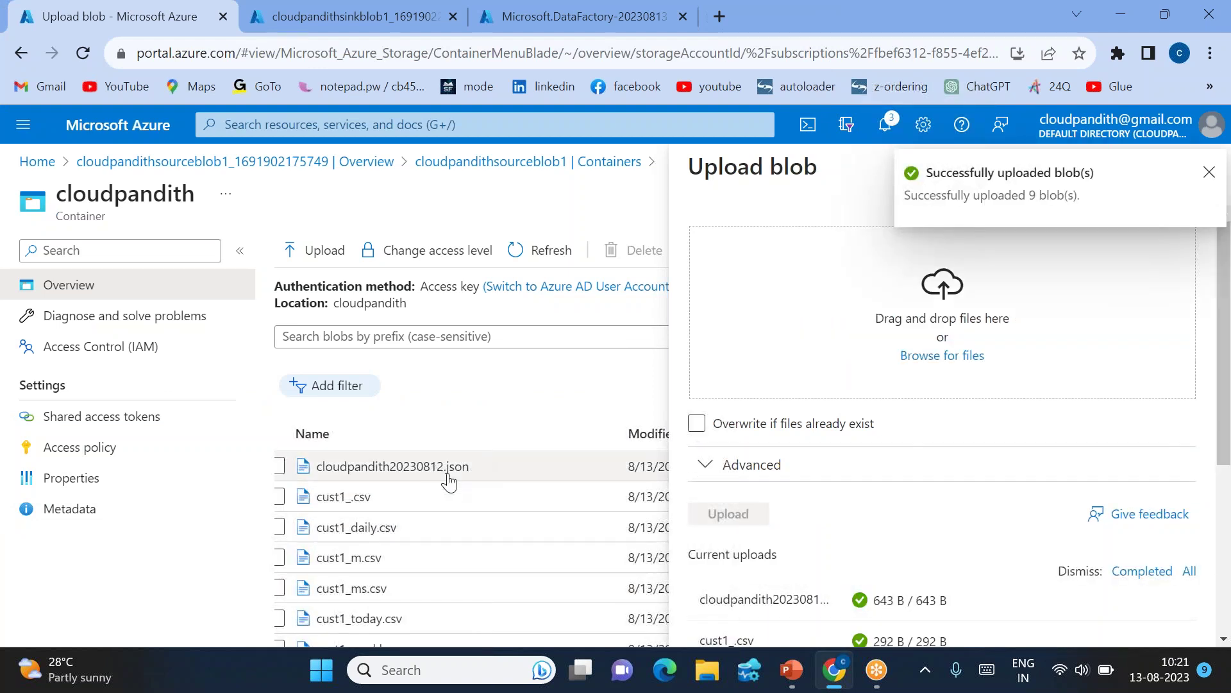
scroll(440, 591, down, 2)
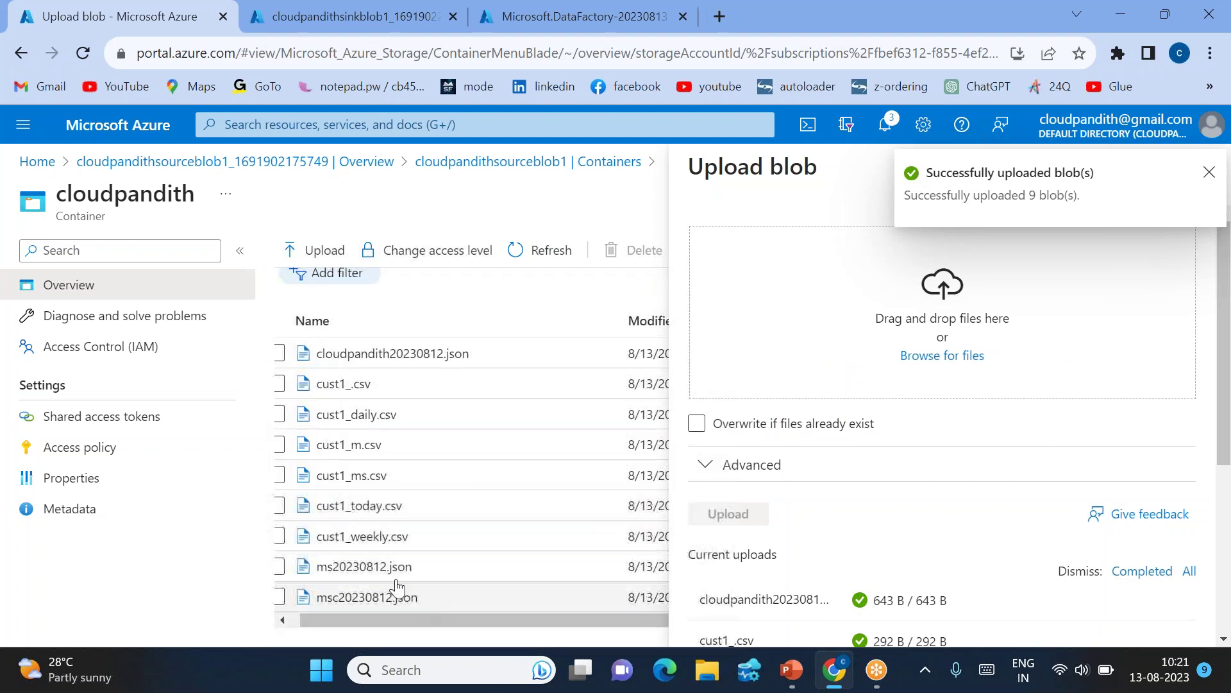
scroll(453, 503, up, 2)
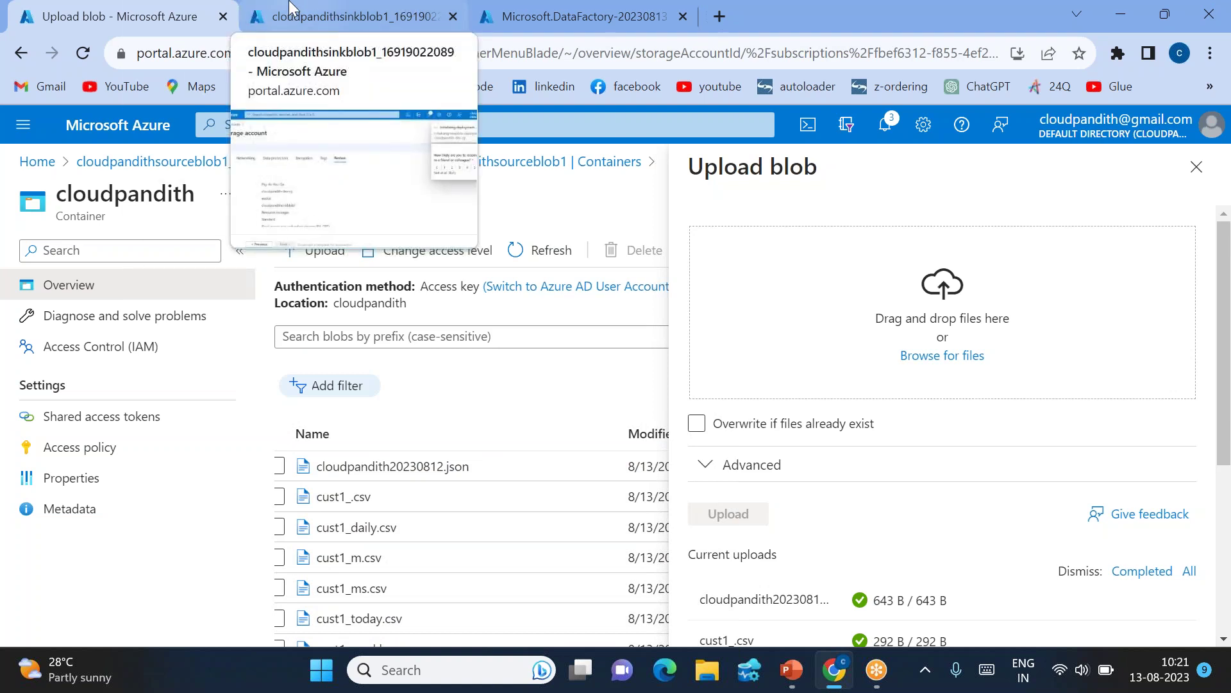
scroll(394, 424, down, 2)
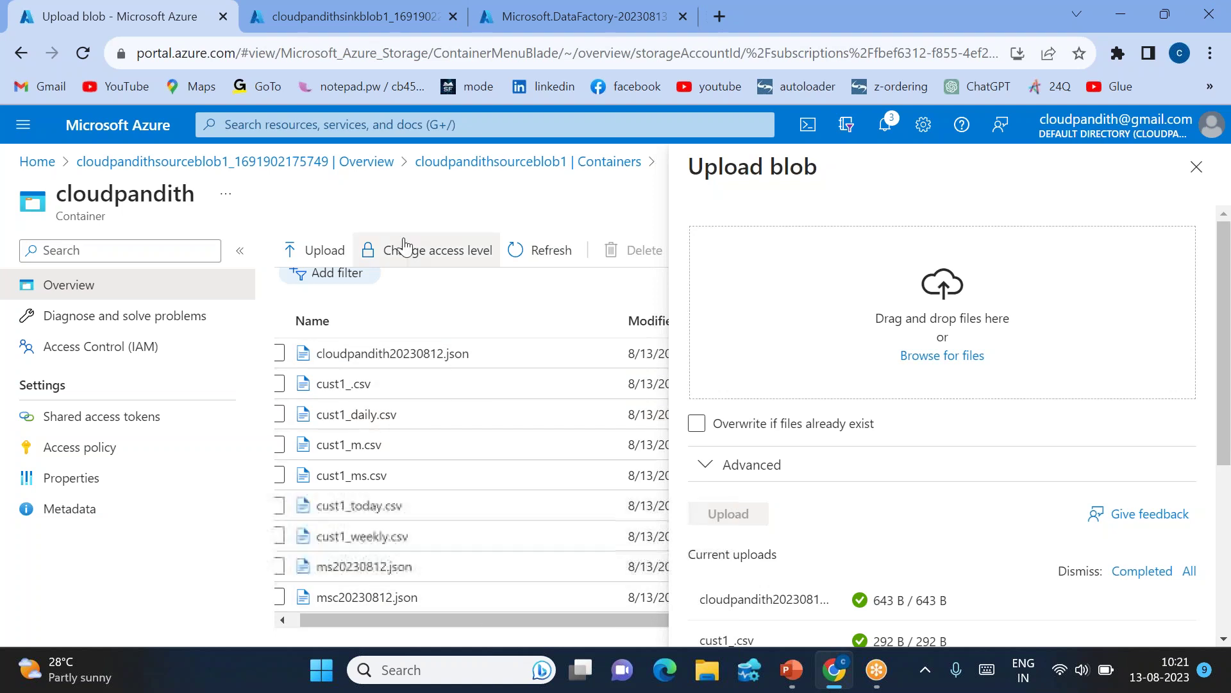
- Open the cloudpandithsinkblob1 storage account from its deployment page
click(344, 16)
click(384, 477)
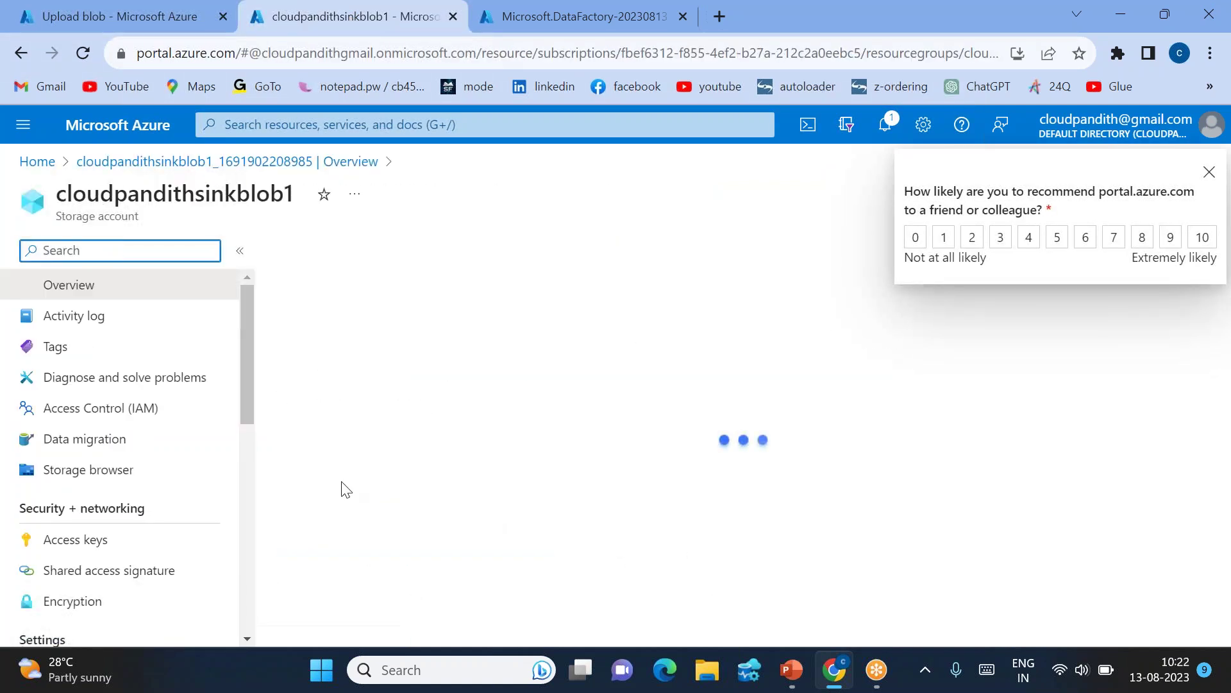
scroll(191, 549, down, 1)
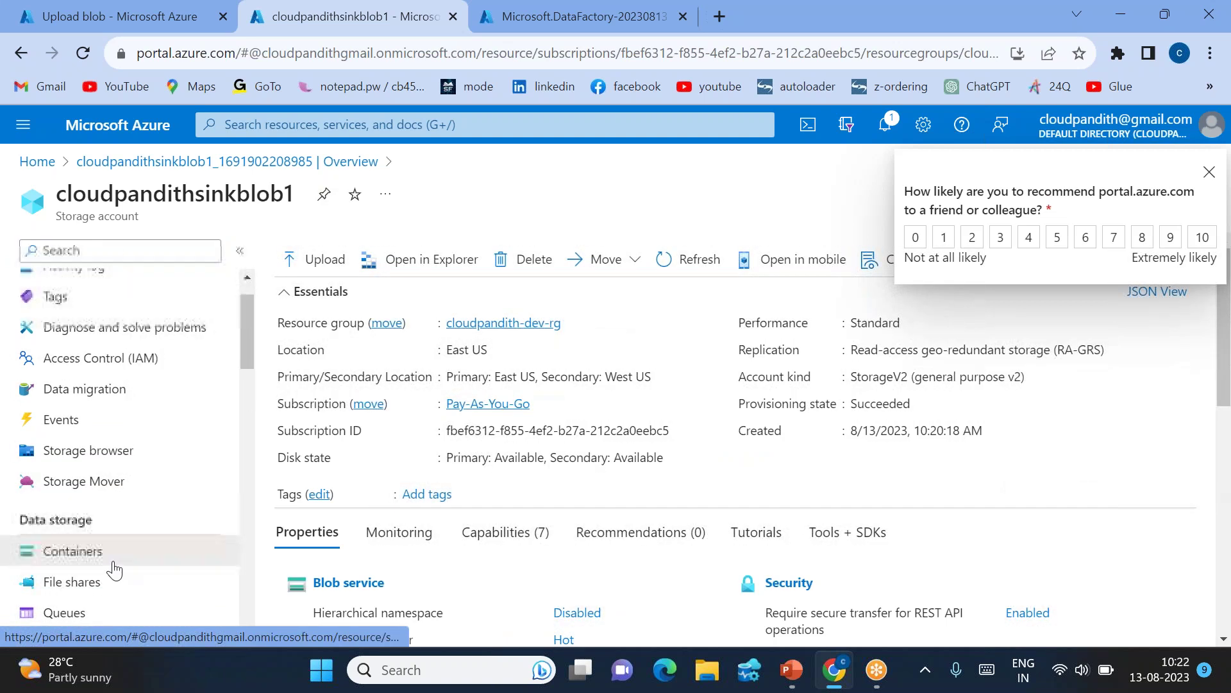
- Create a private container named custout in the sink storage account, dismissing the feedback survey
click(97, 552)
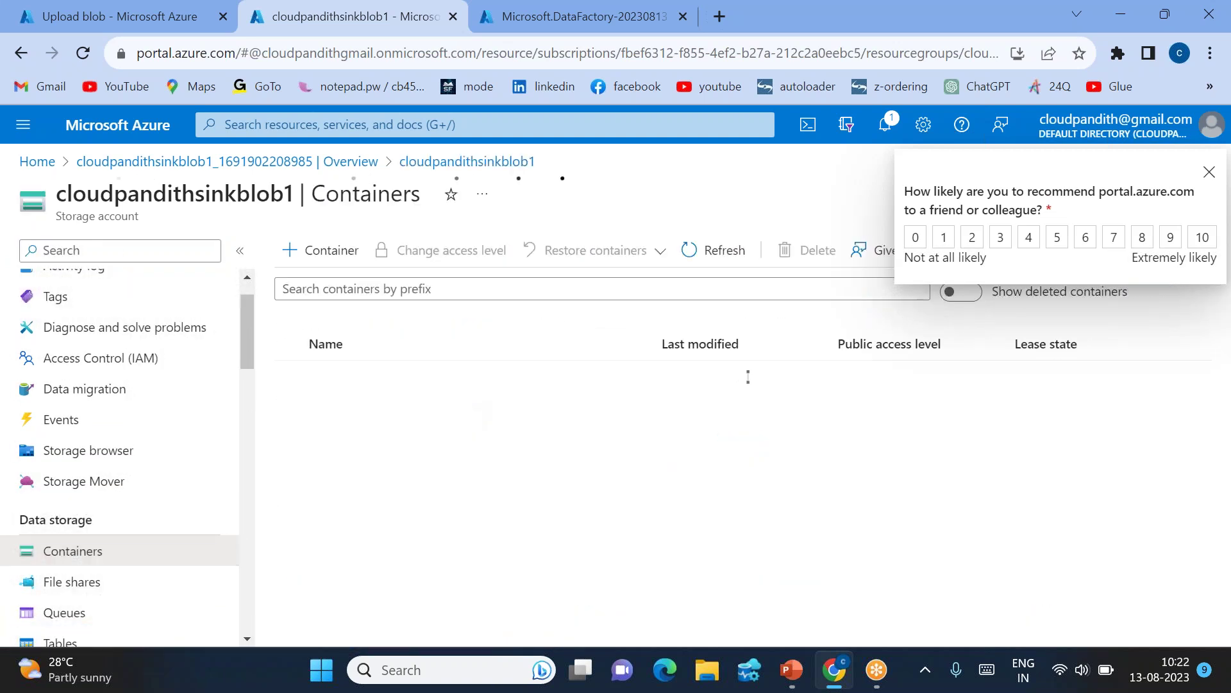
click(319, 251)
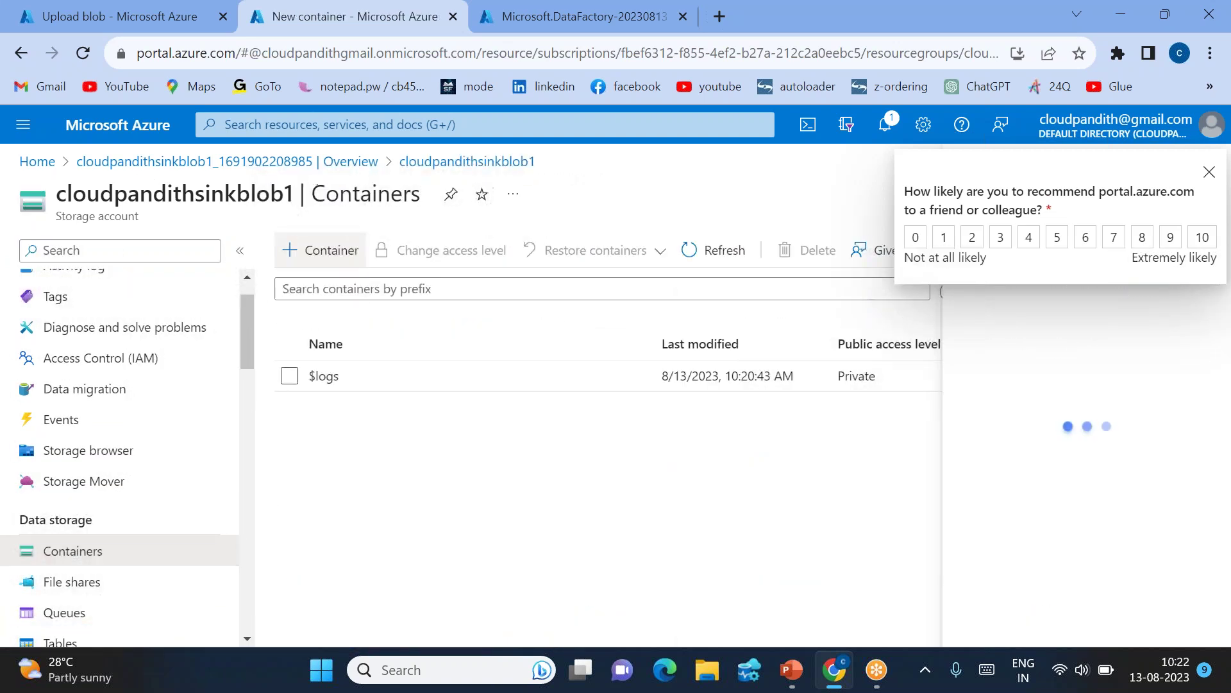
click(1209, 172)
click(1005, 261)
text(custout)
click(999, 615)
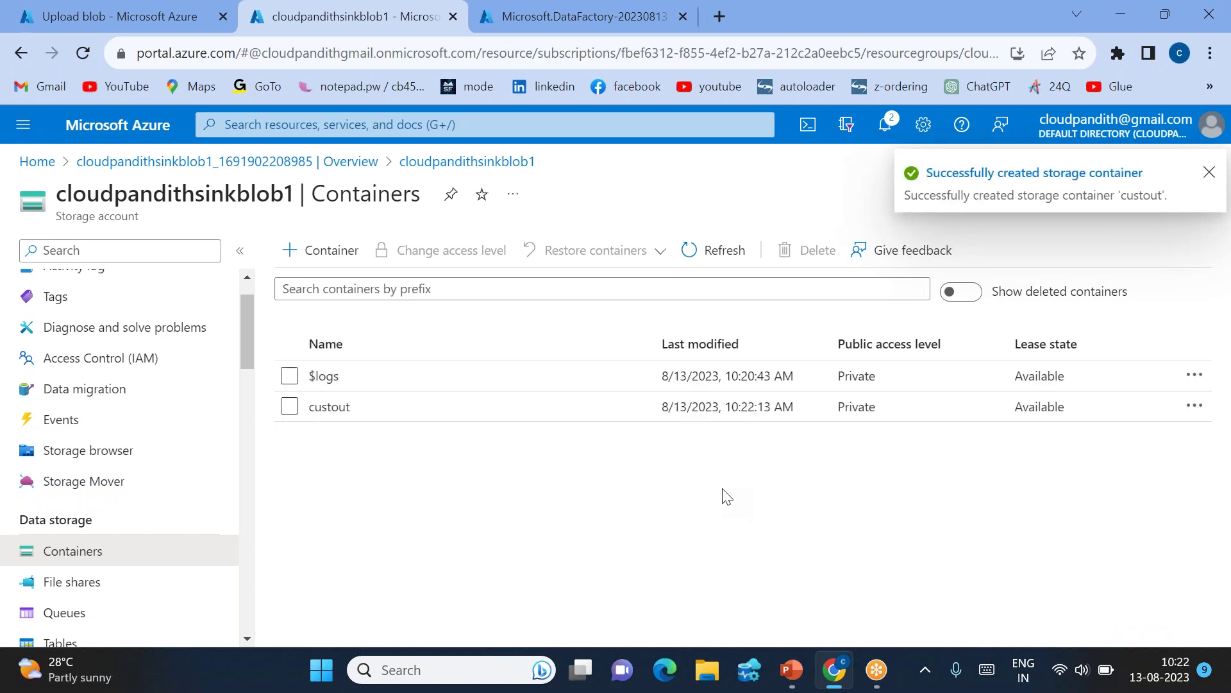
- Check the data factory deployment, then switch to the PowerPoint slide show and reveal hands-on steps 6 to 10
click(488, 29)
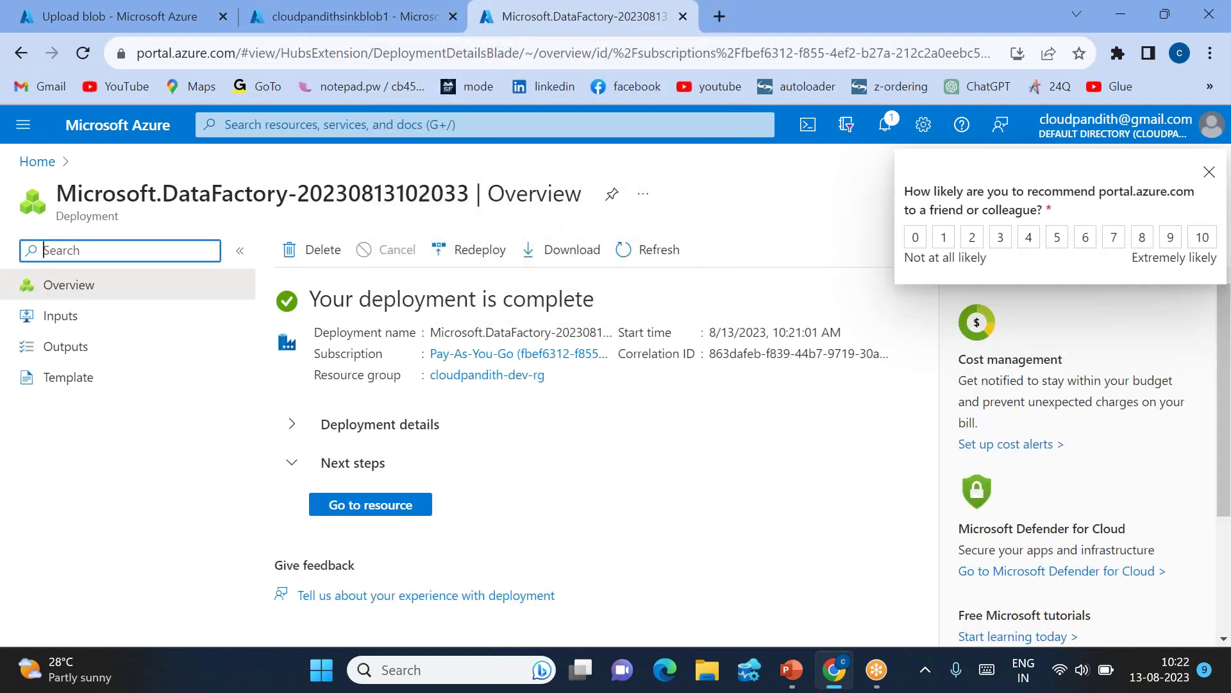
key(alt+Tab)
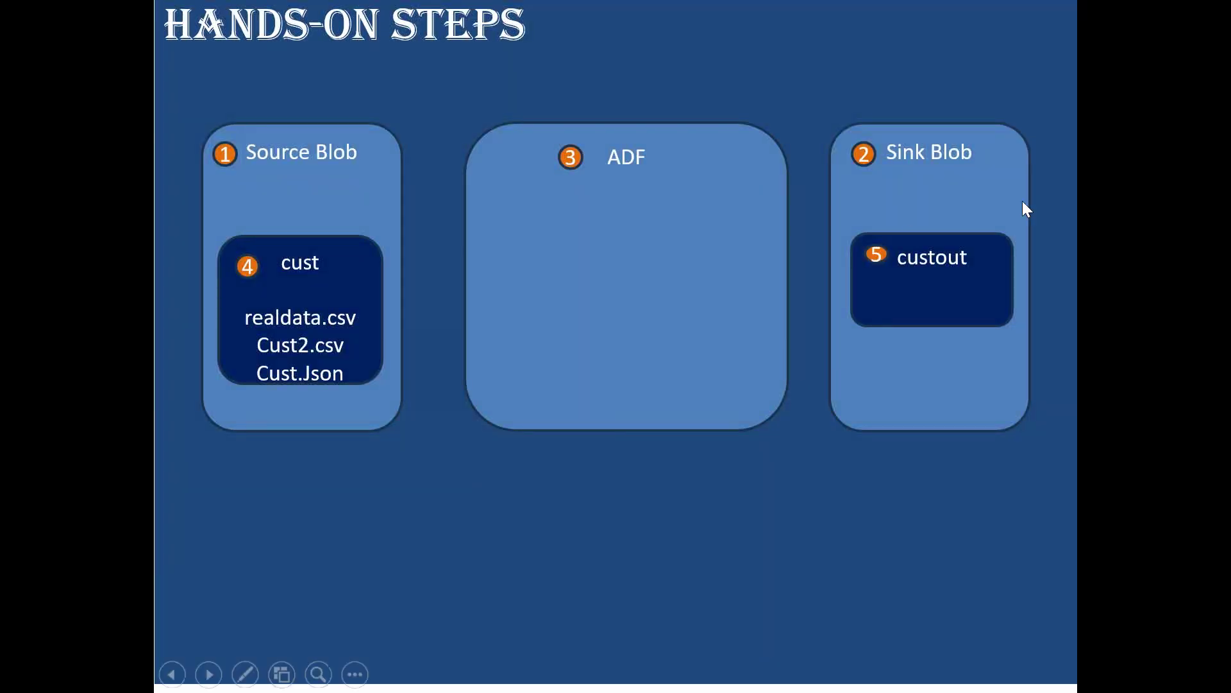
click(885, 376)
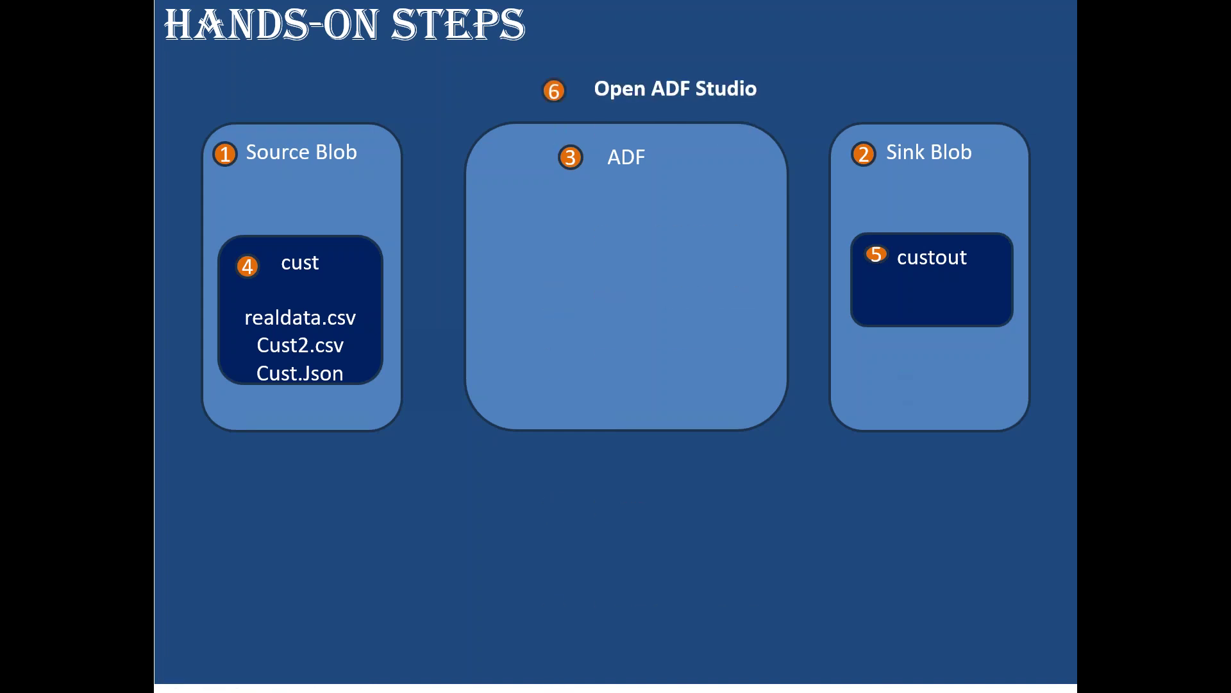
key(space)
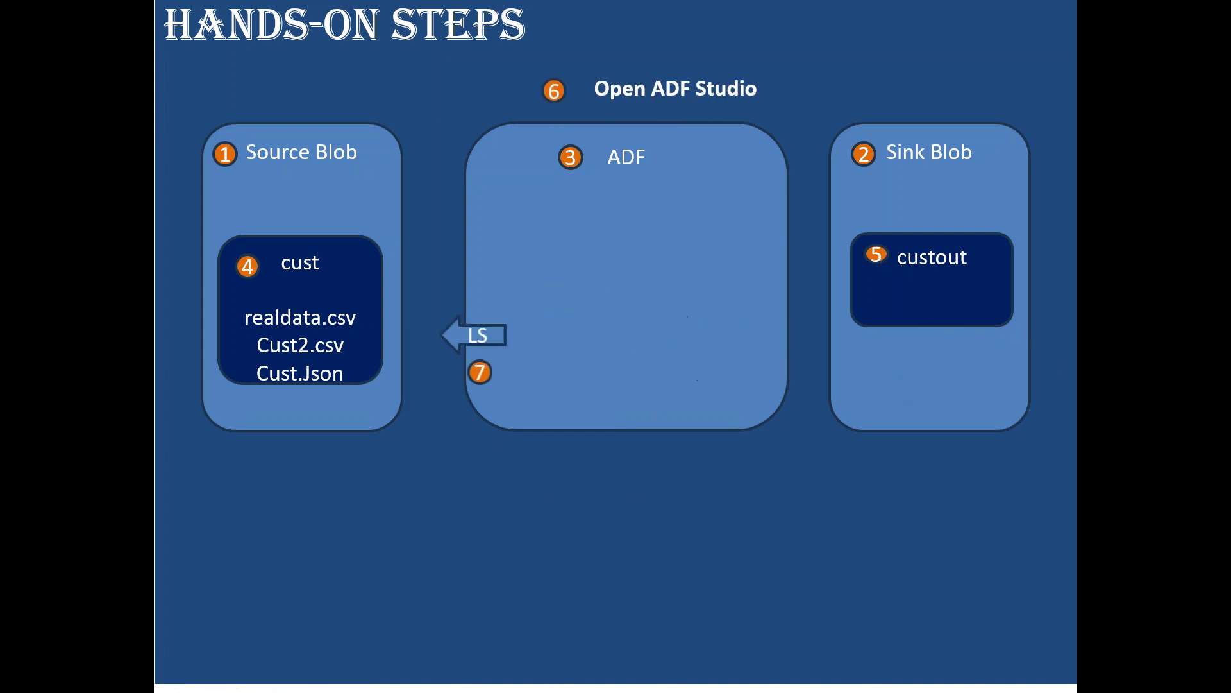
key(space)
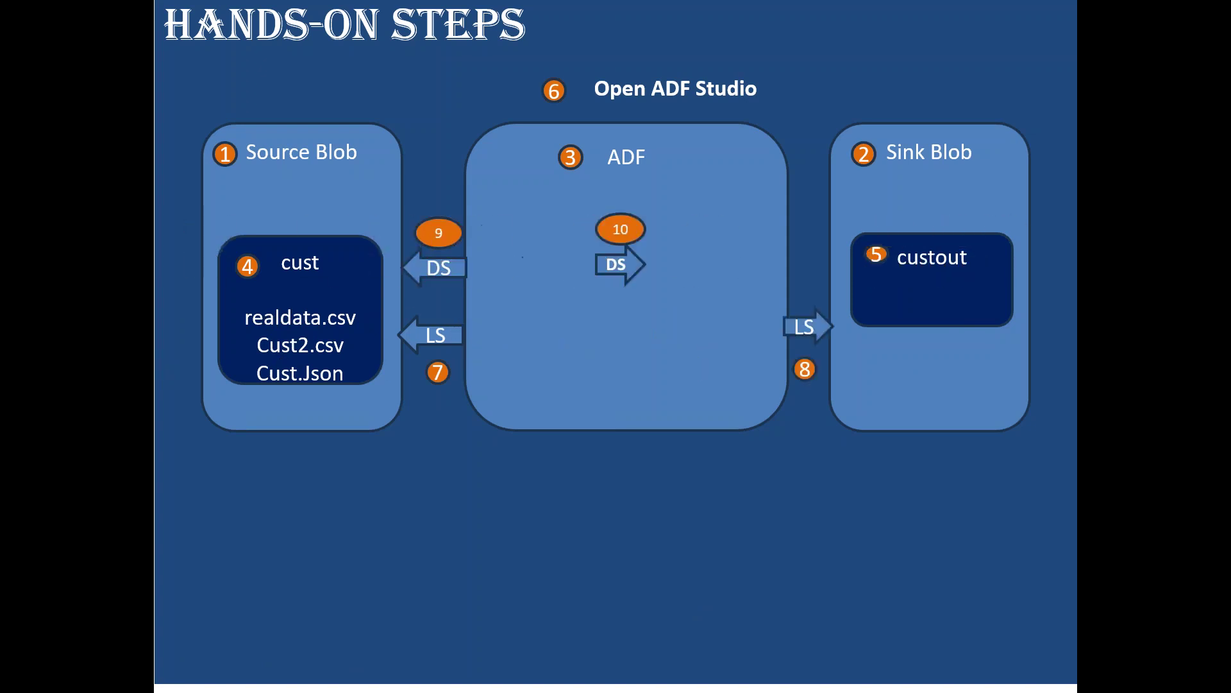
- Switch back to the browser, open the deployed data factory resource and launch its studio
key(alt+Tab)
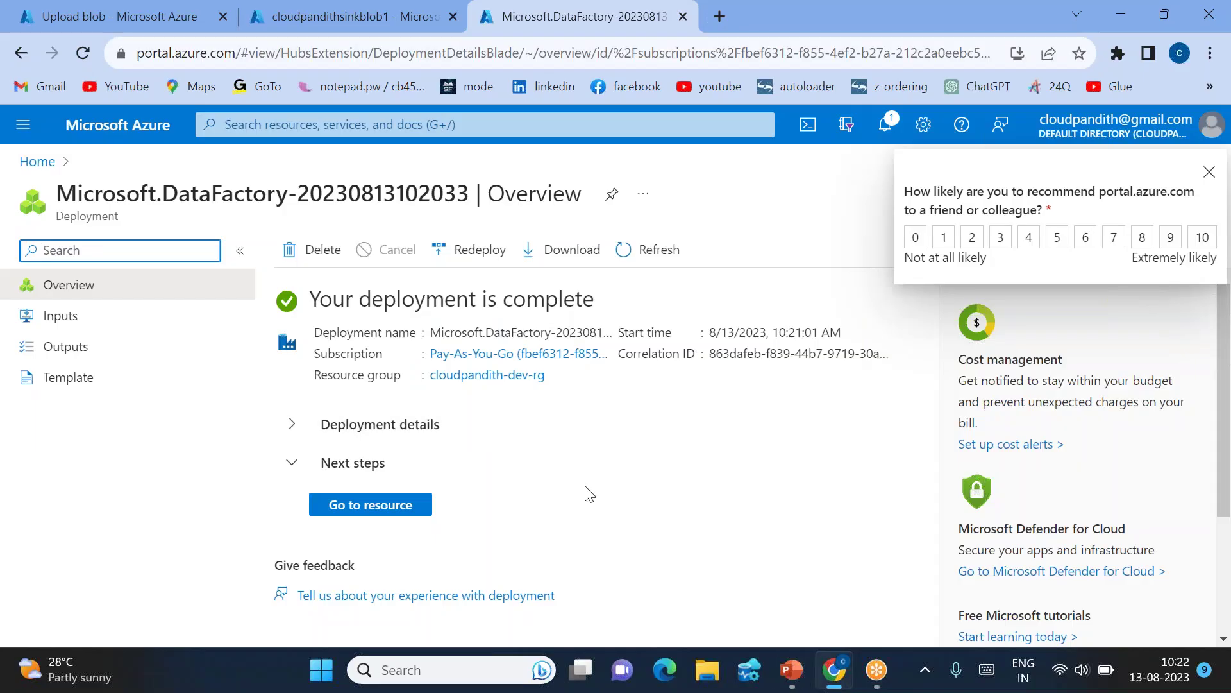
click(350, 506)
scroll(638, 487, down, 5)
click(641, 448)
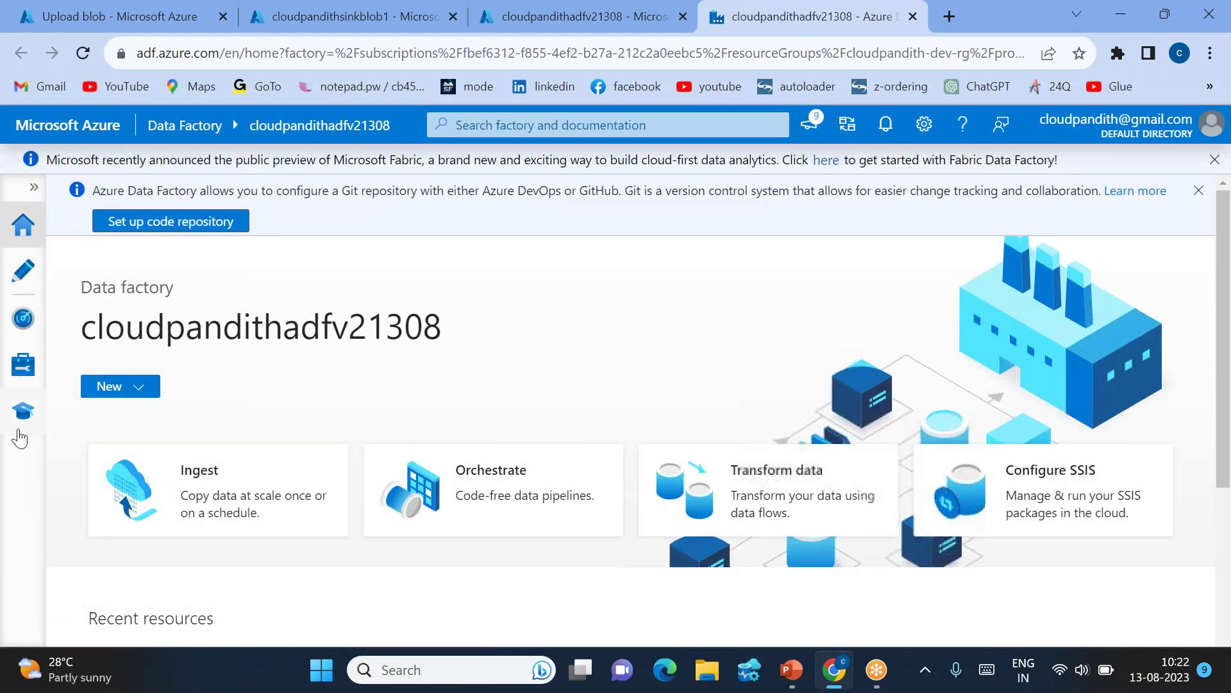
- Start a new Azure Blob Storage linked service from the data factory's management area
click(23, 364)
click(311, 302)
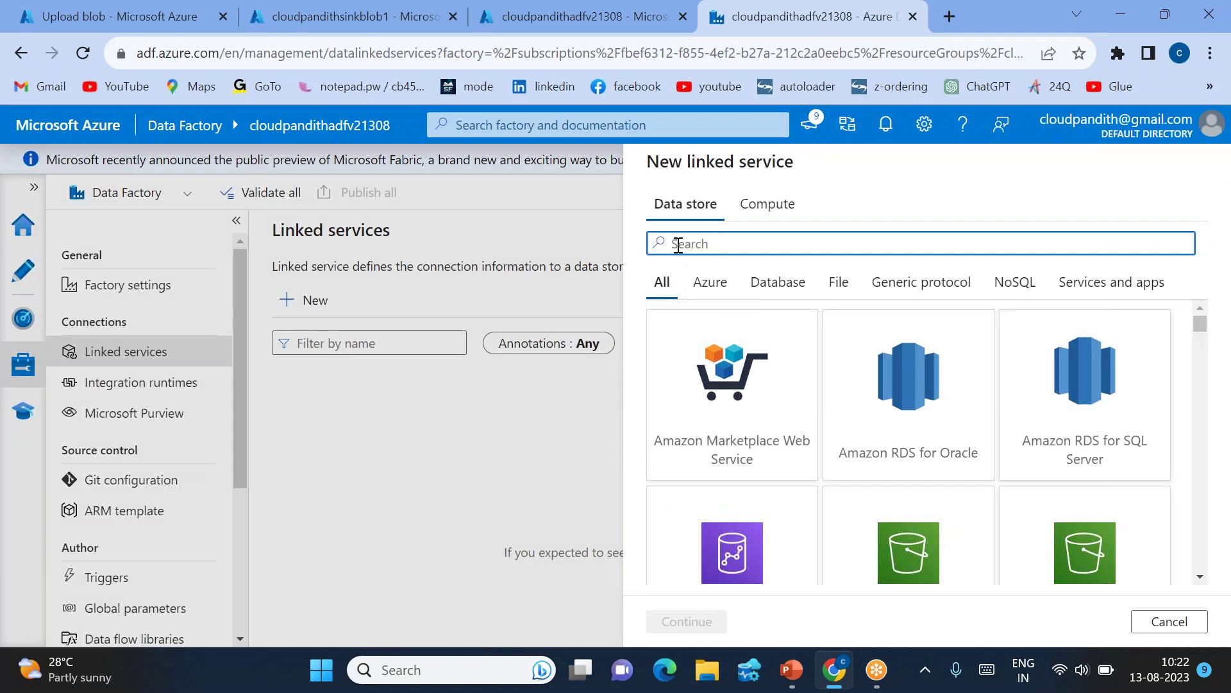
text(blob)
double_click(687, 371)
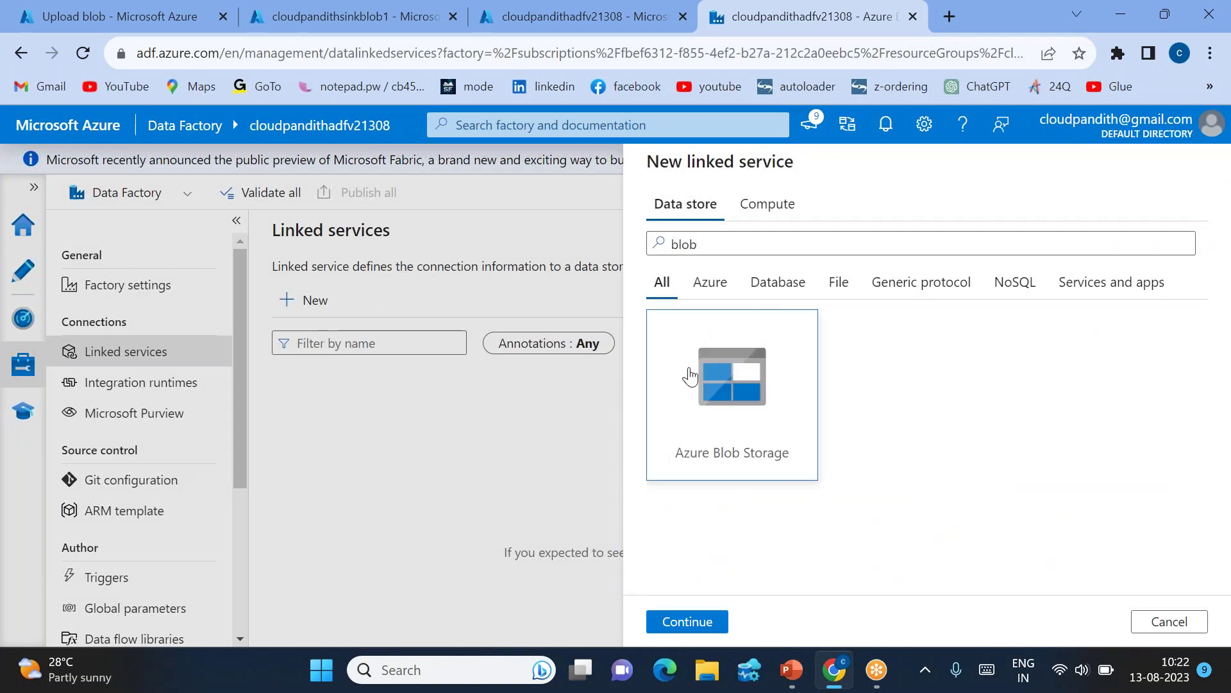
- Name the new linked service LS_blob_Source
double_click(780, 245)
text(LS_blob_SOYRCE)
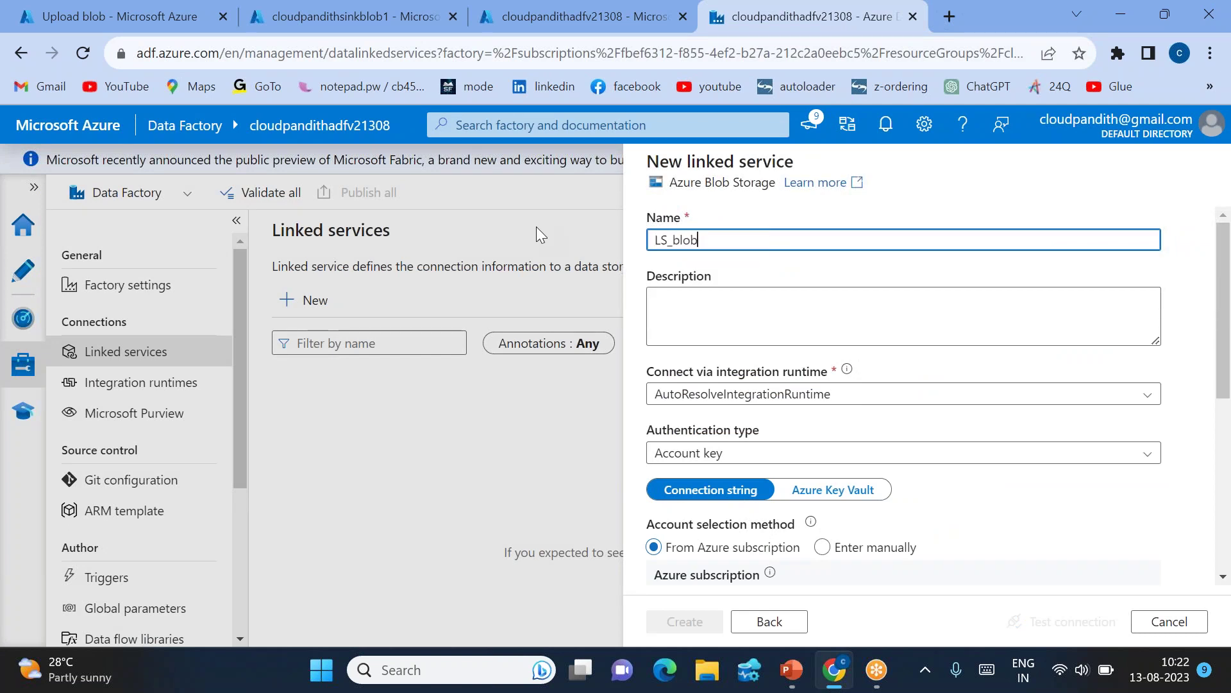
key(BackSpace)
key(BackSpace)
key(BackSpace)
key(BackSpace)
key(BackSpace)
text(ource)
- Choose the second listed Pay-As-You-Go subscription and the storage account cloudpandithsourceblob1 for the linked service
scroll(915, 417, down, 3)
click(738, 418)
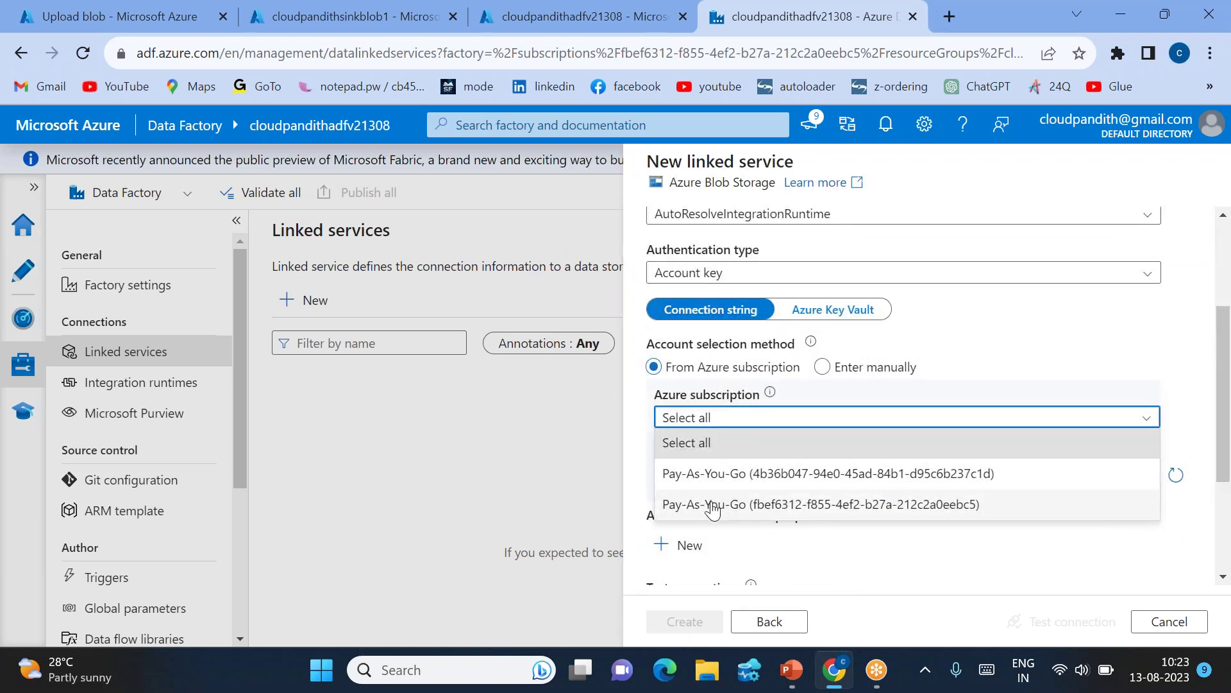
click(738, 502)
click(801, 477)
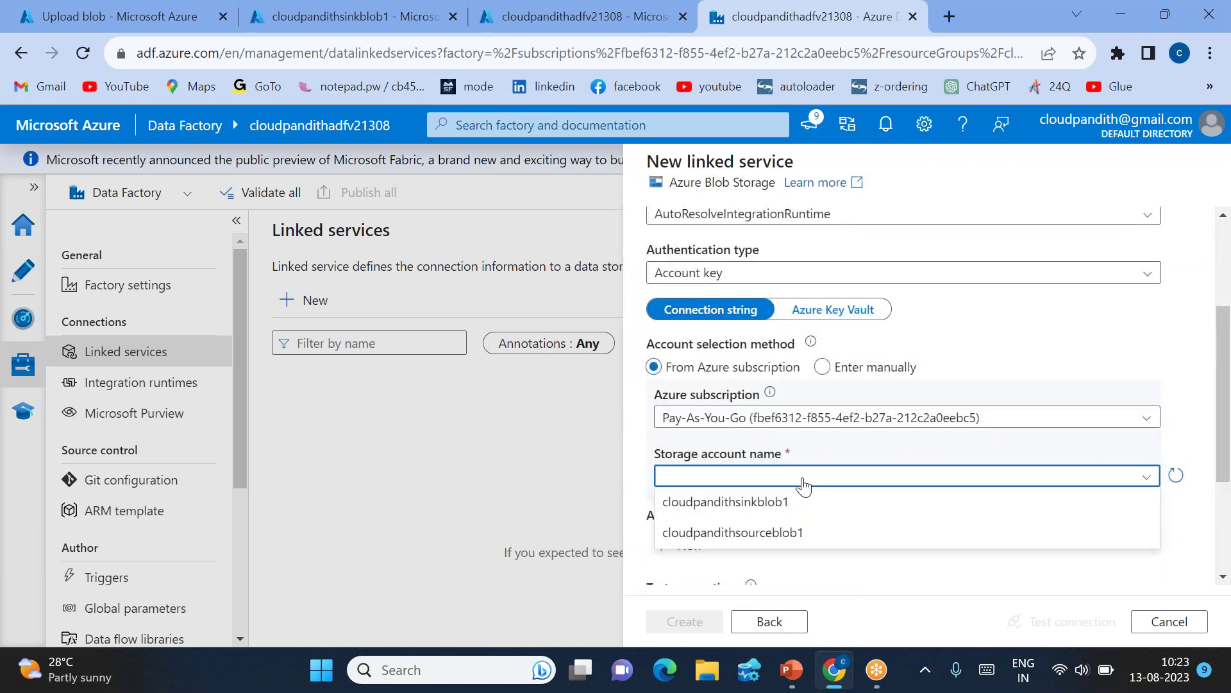
click(744, 535)
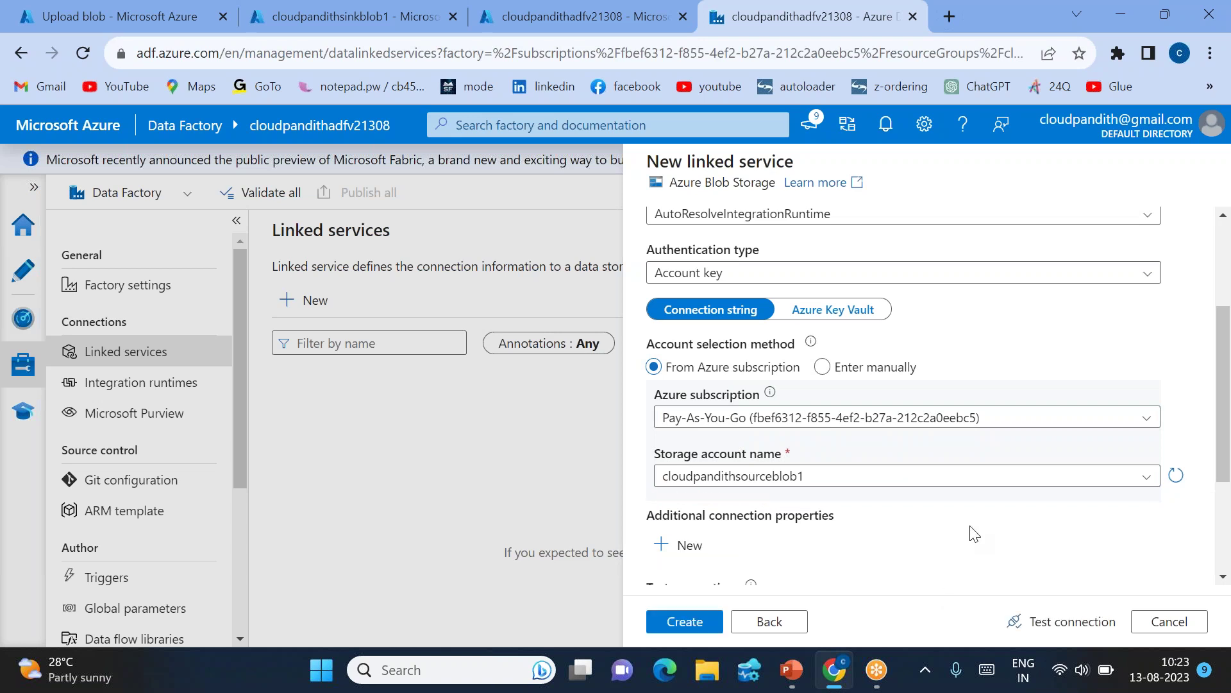
- Test the source linked service's connection and create the service
scroll(971, 531, down, 2)
click(1053, 630)
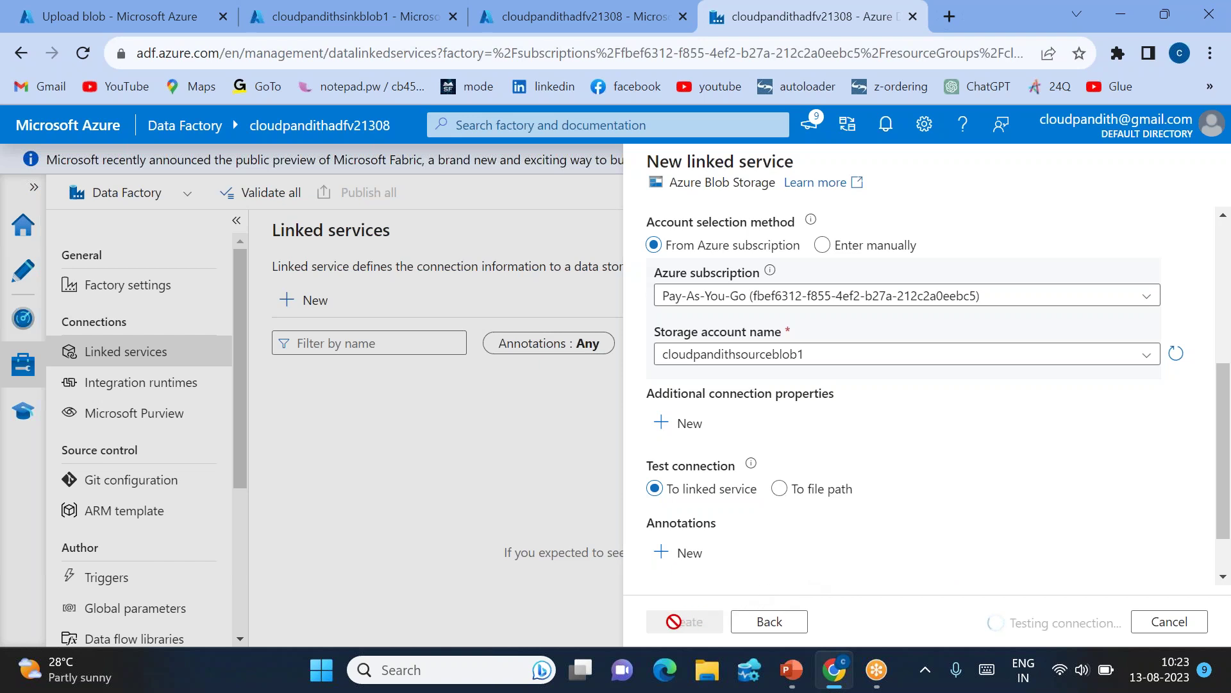
scroll(818, 510, up, 2)
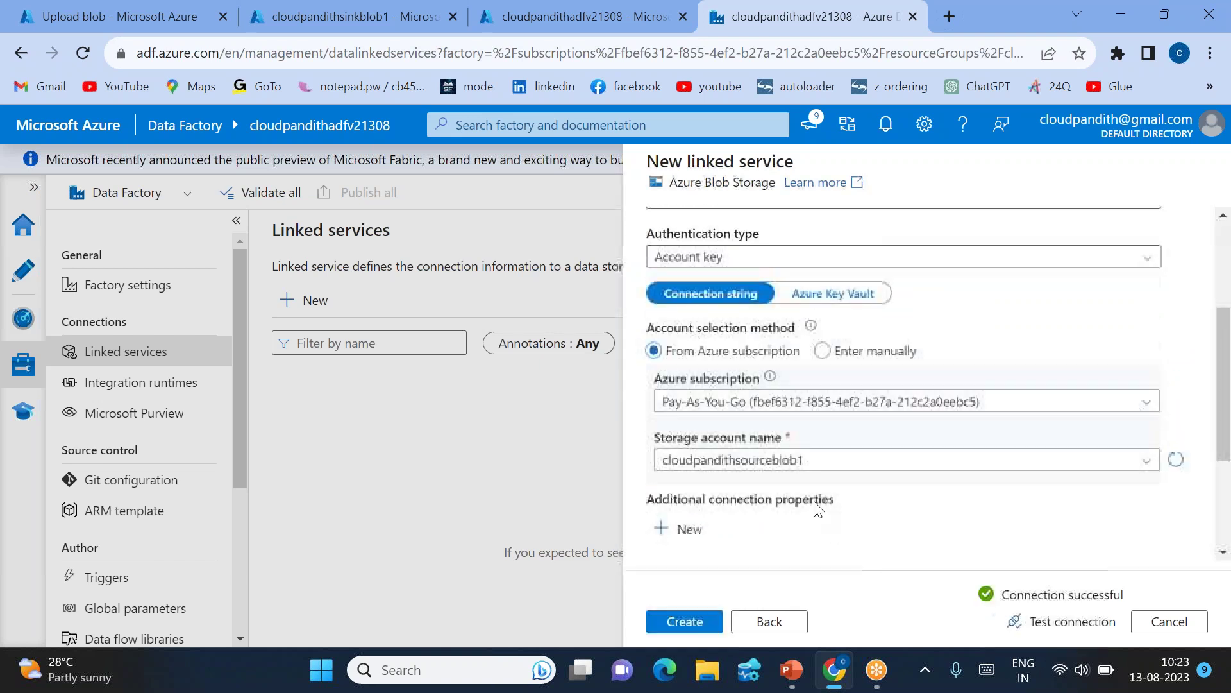
click(693, 621)
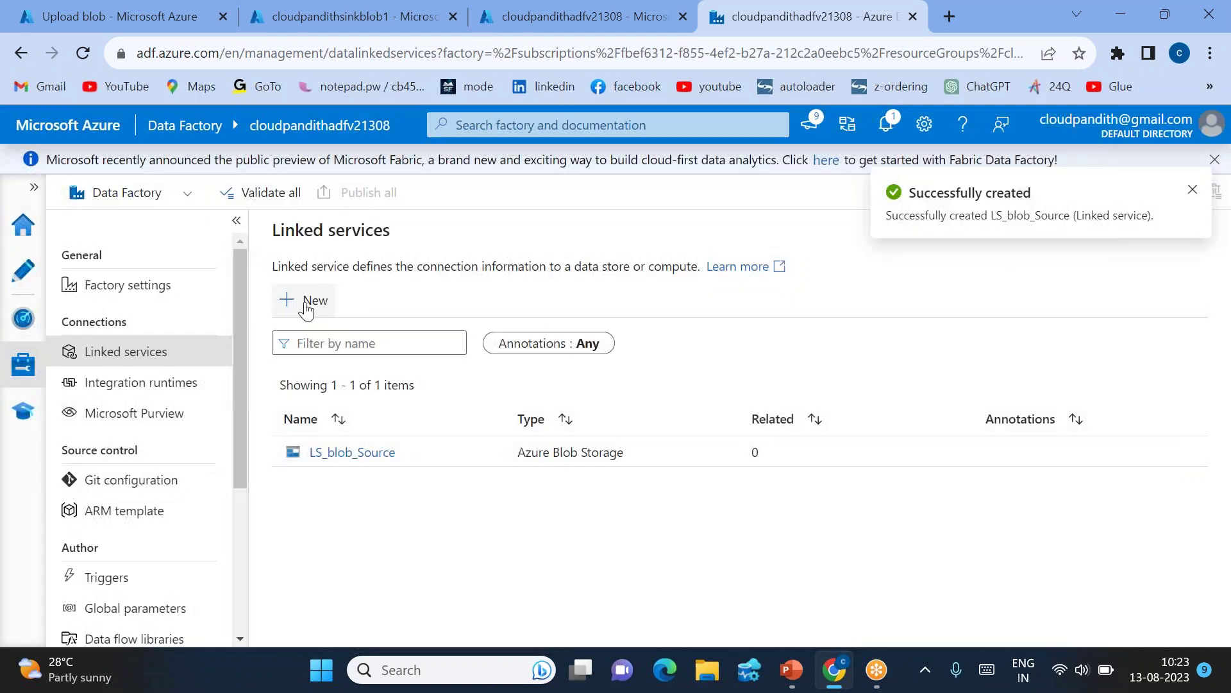
- Start a second linked service of the Azure Blob Storage type
click(307, 301)
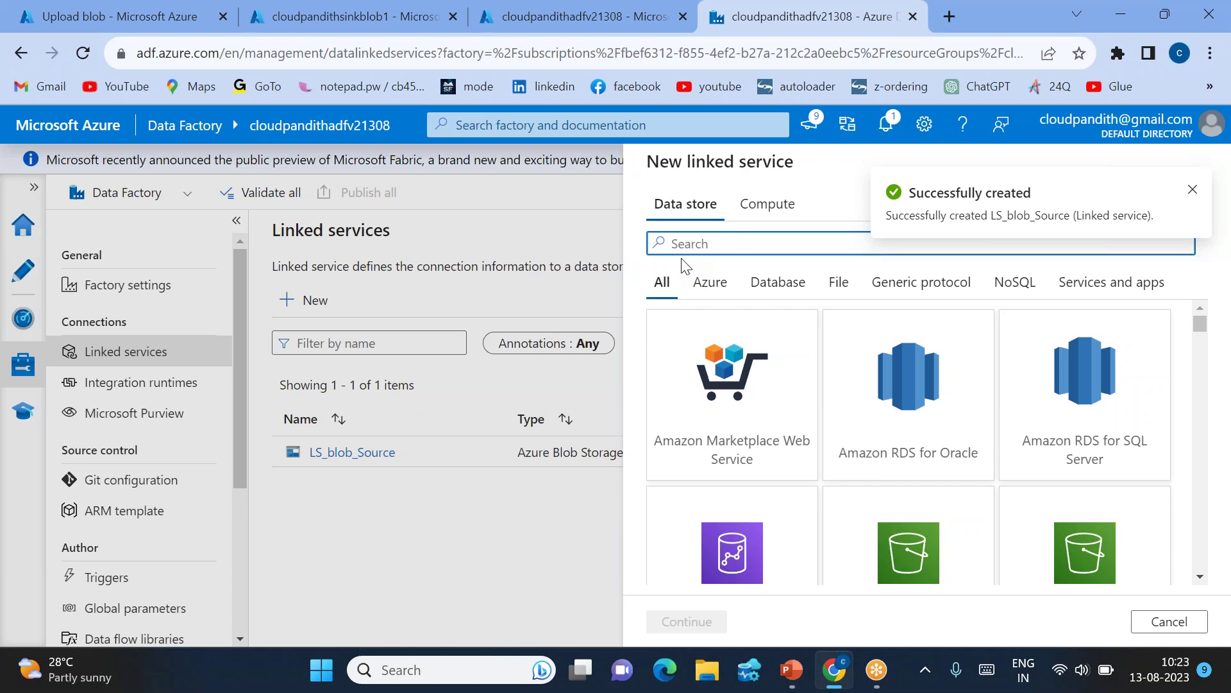
text(blob)
double_click(715, 350)
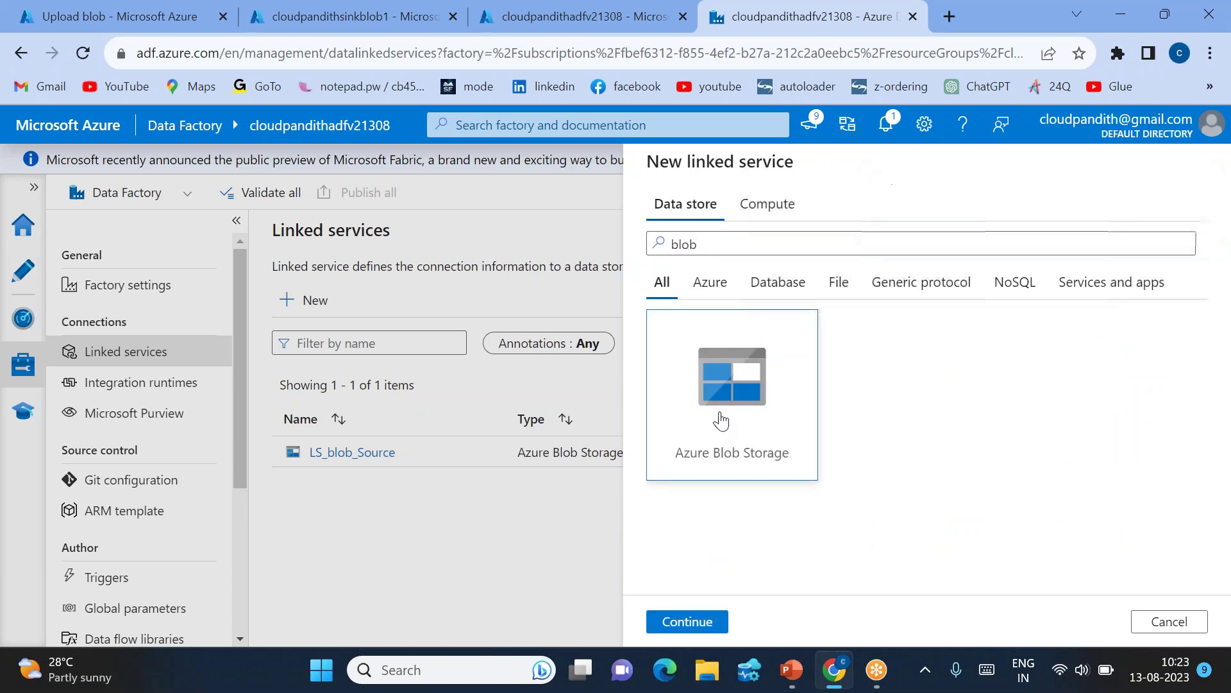
- Name the second linked service LS_blob_Sink, leaving its description empty
drag(794, 240, 463, 207)
key(BackSpace)
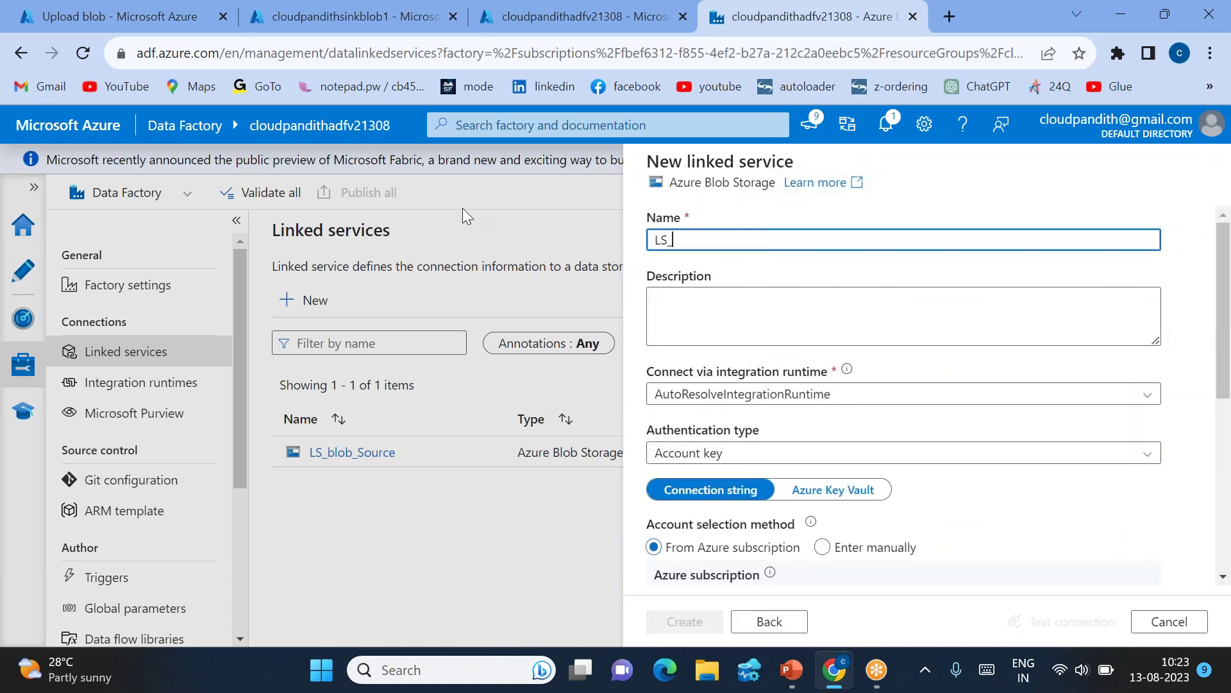
text(LS_B)
key(Tab)
text(LOB)
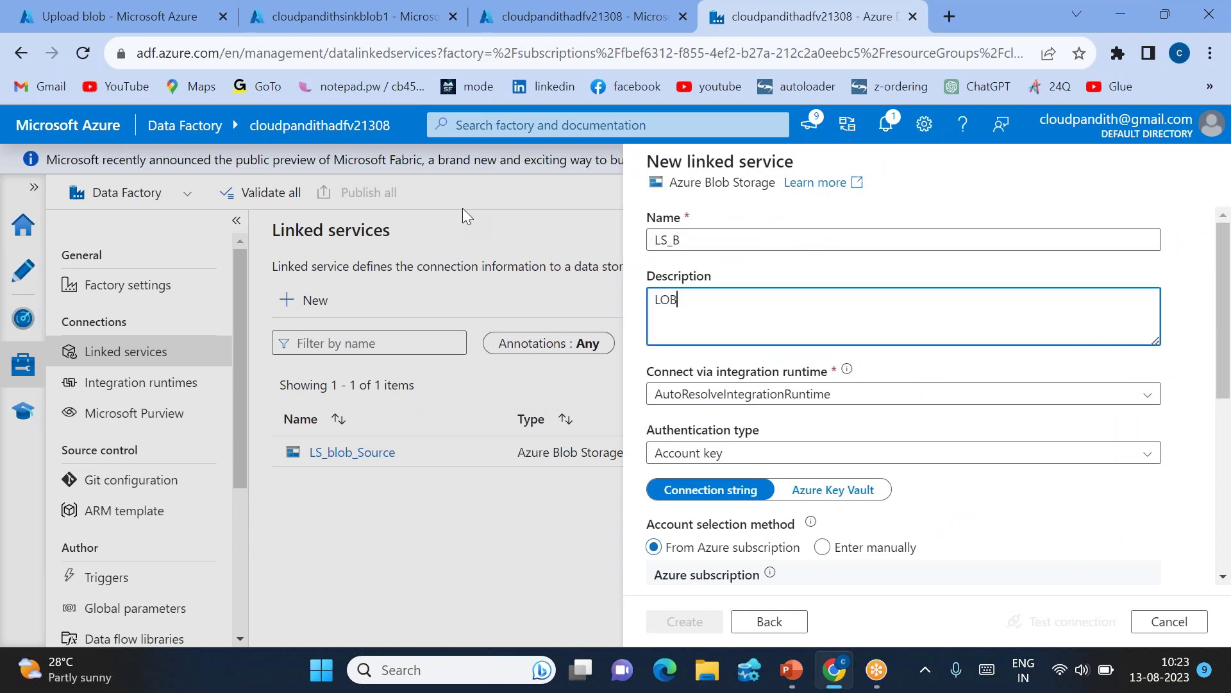
key(BackSpace)
key(BackSpace)
click(691, 239)
key(BackSpace)
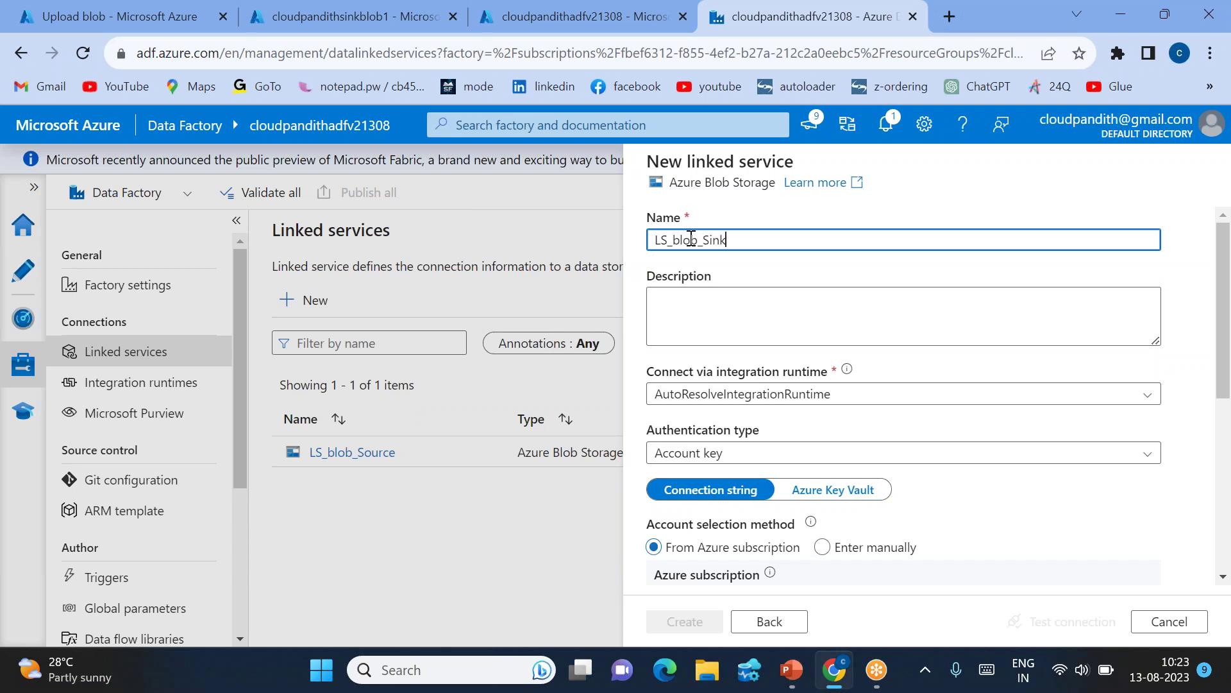
- Select the second listed Pay-As-You-Go subscription and storage account cloudpandithsinkblob1, and create the sink linked service after testing its connection
scroll(770, 410, down, 2)
click(737, 444)
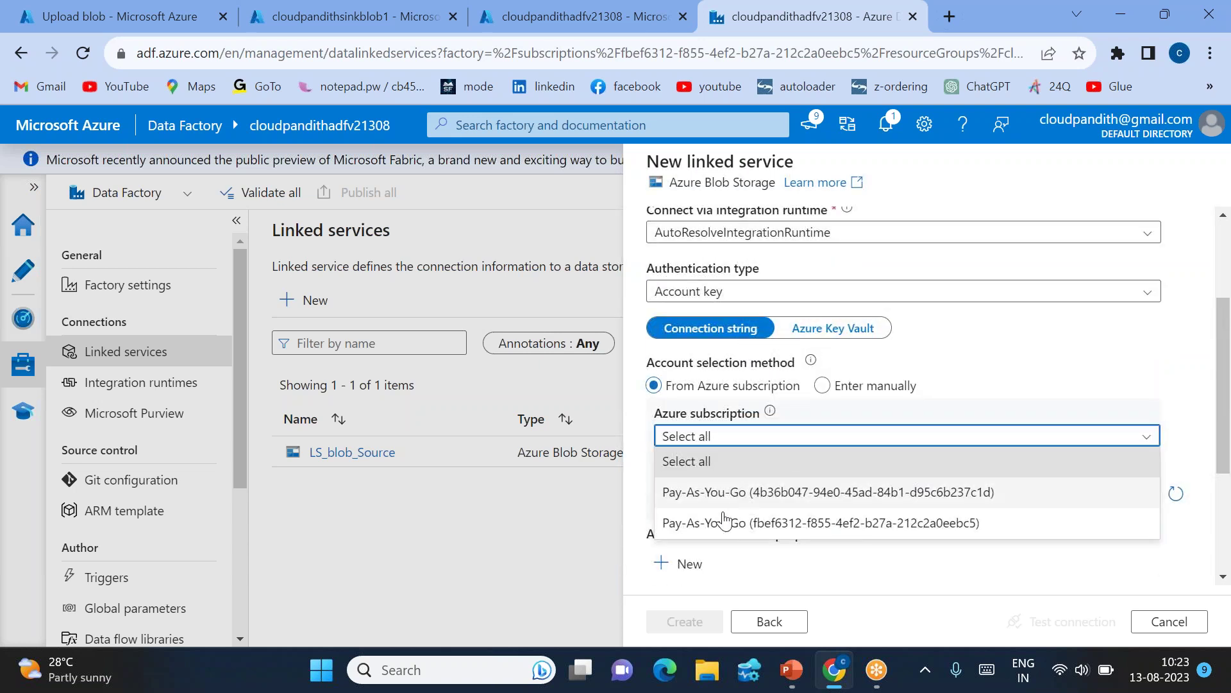
click(723, 519)
scroll(723, 519, down, 1)
scroll(698, 390, down, 1)
click(698, 385)
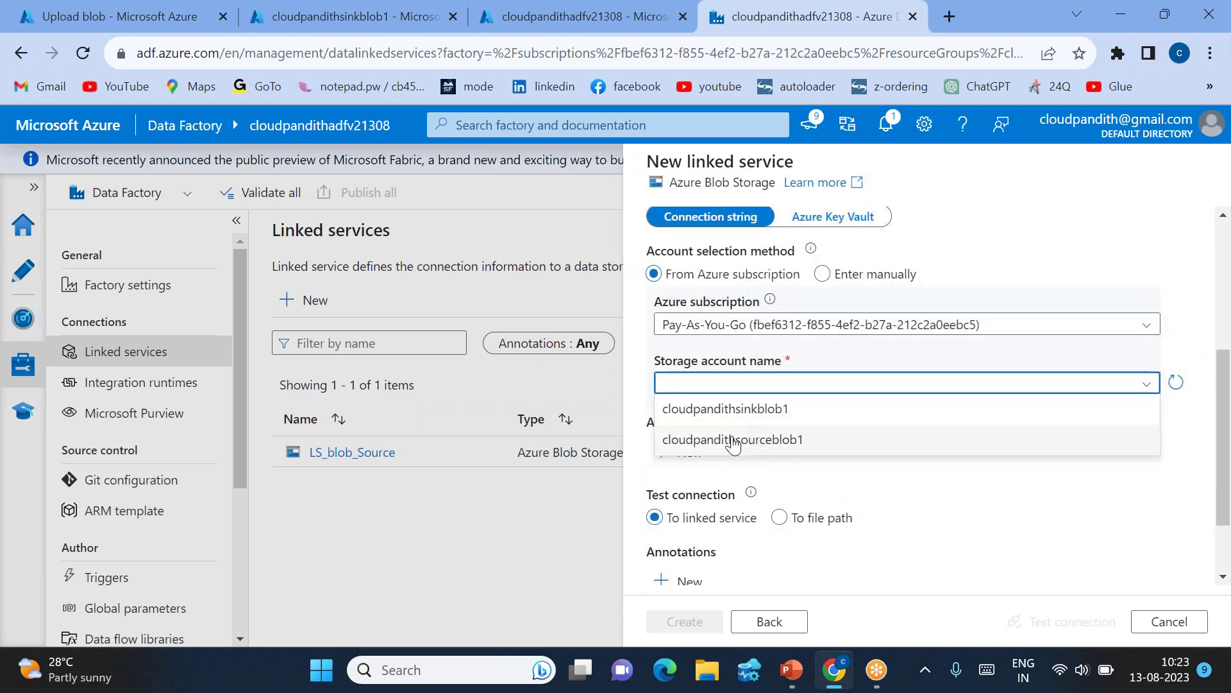
click(718, 411)
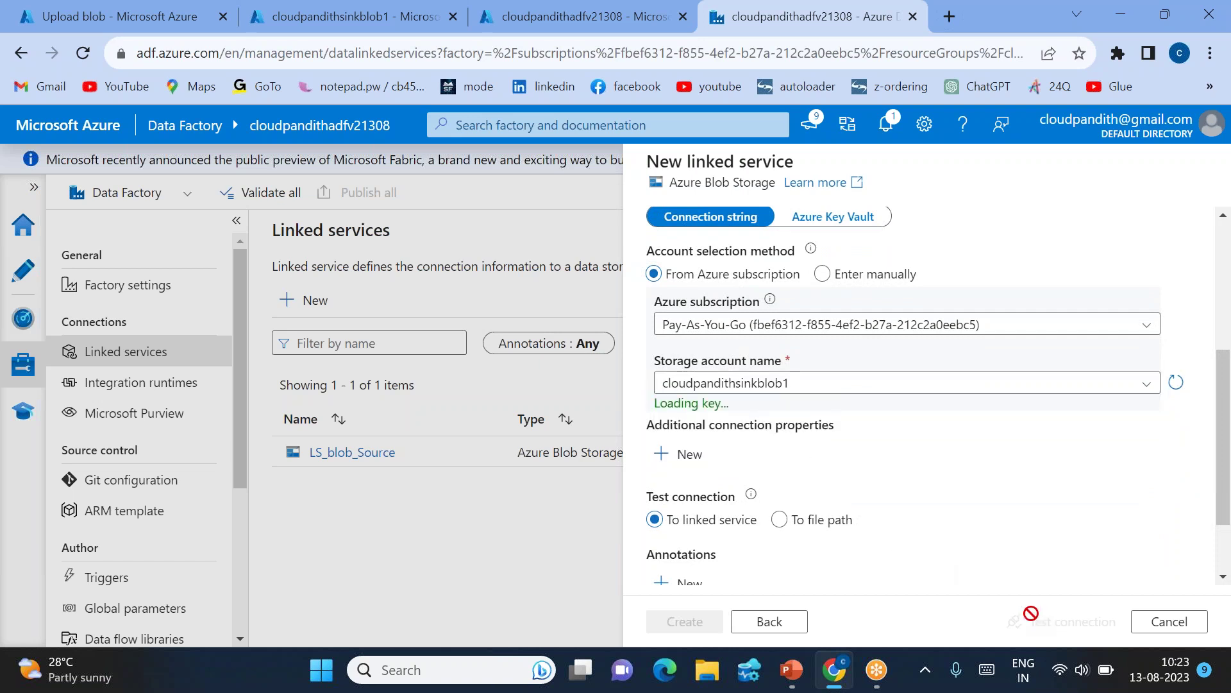
click(1055, 622)
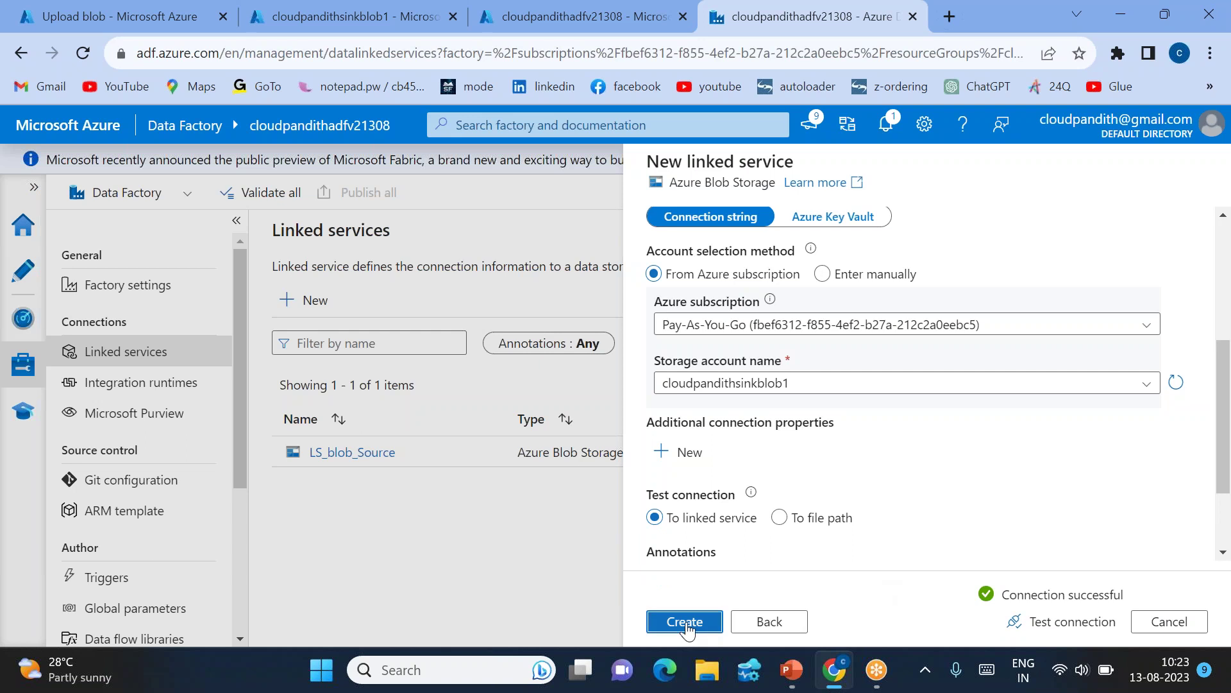
click(685, 623)
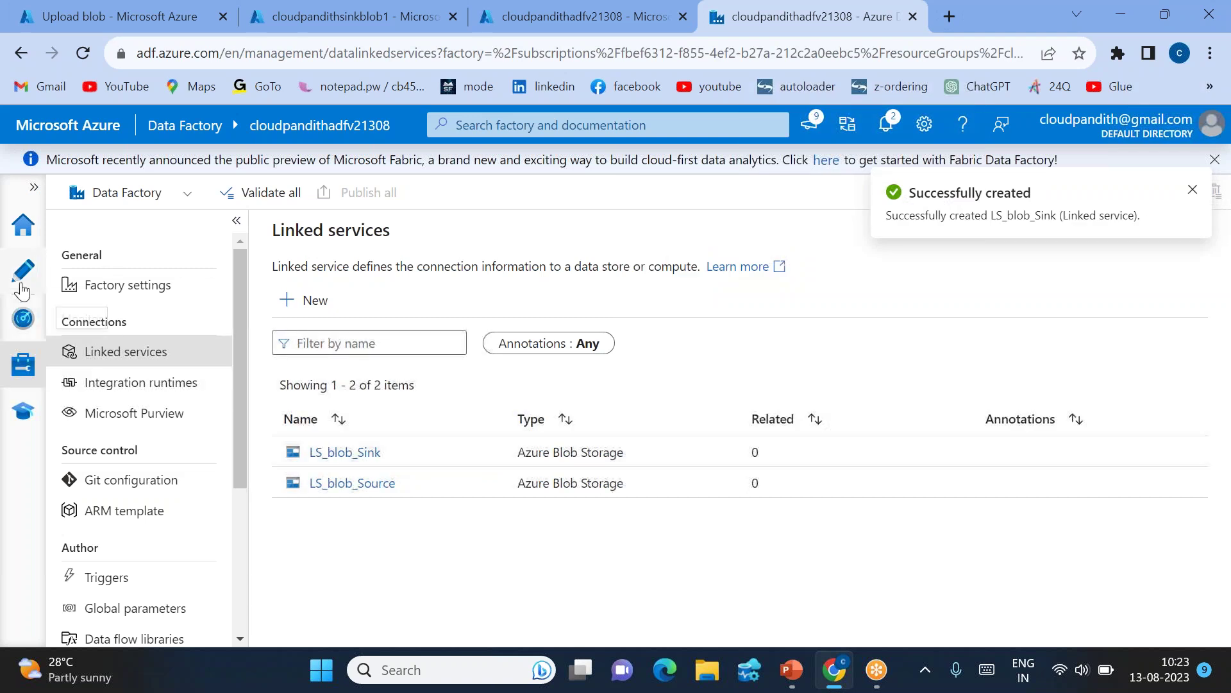
- Start a new Azure Blob Storage dataset in the authoring area, using the DelimitedText format
click(7, 280)
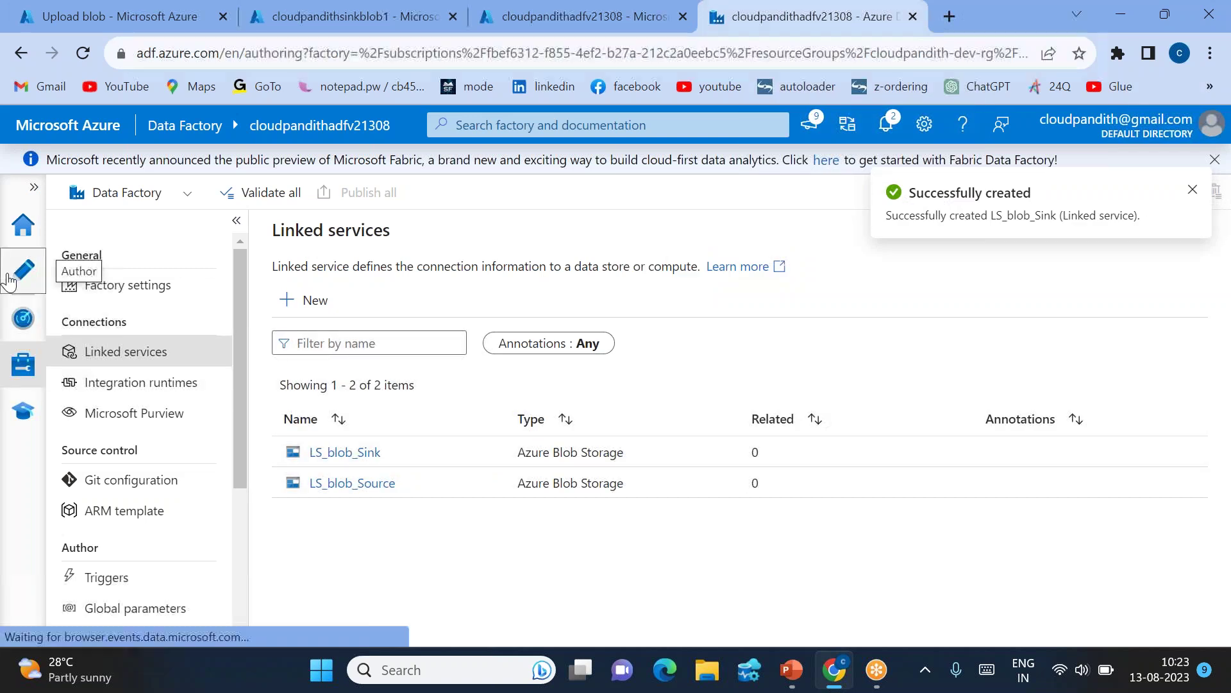
click(289, 370)
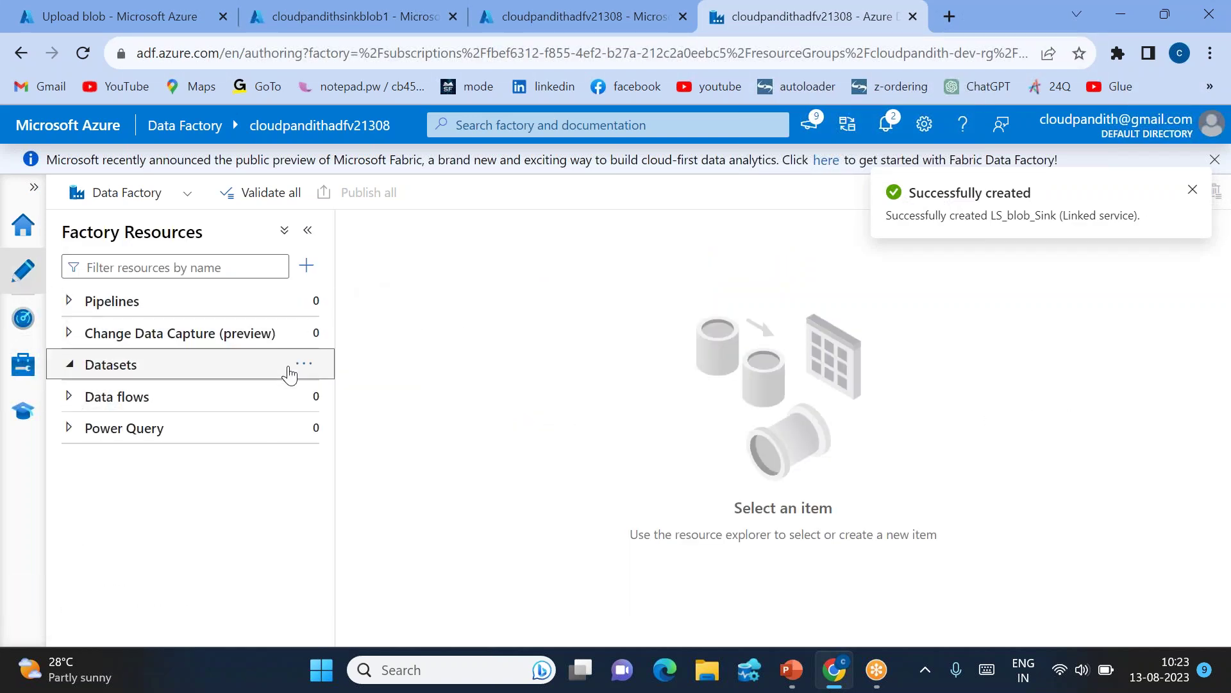
click(306, 367)
click(356, 392)
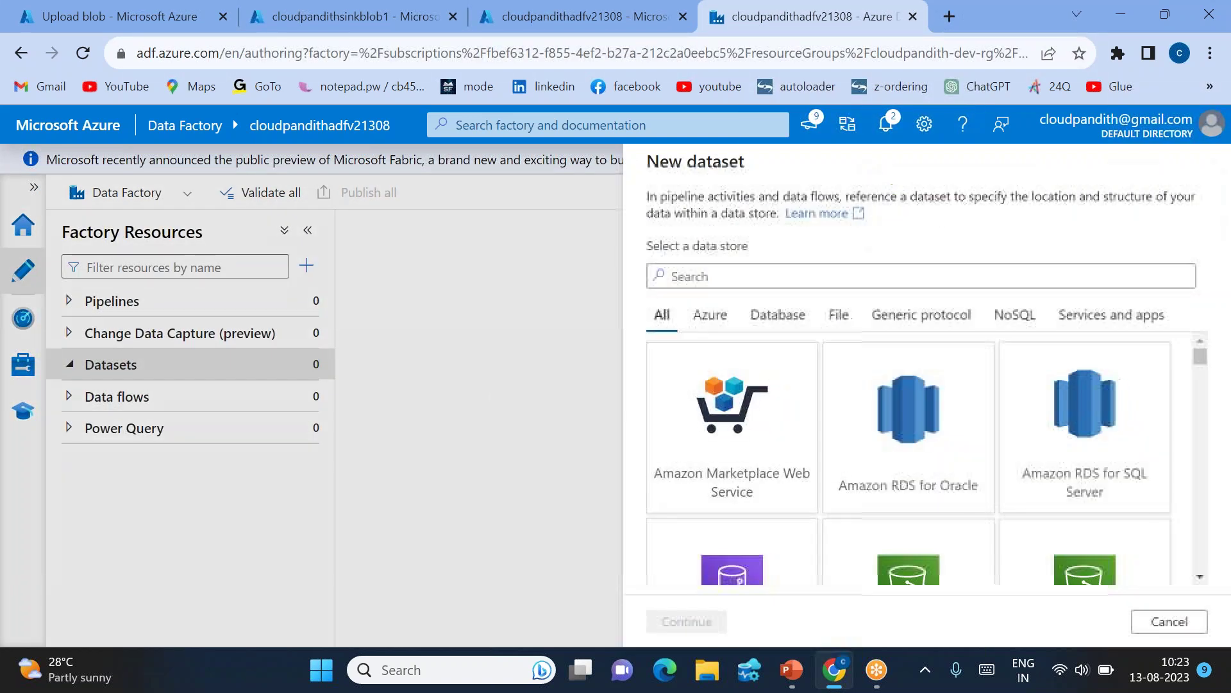
text(blo)
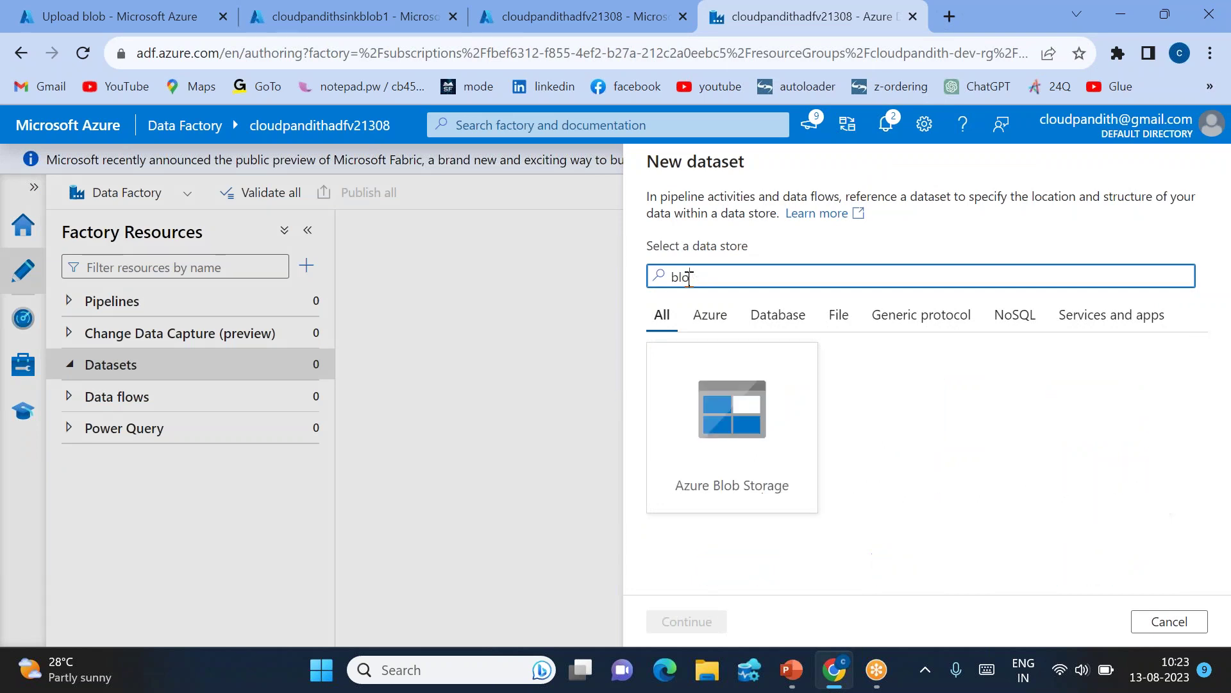
text(b)
double_click(699, 379)
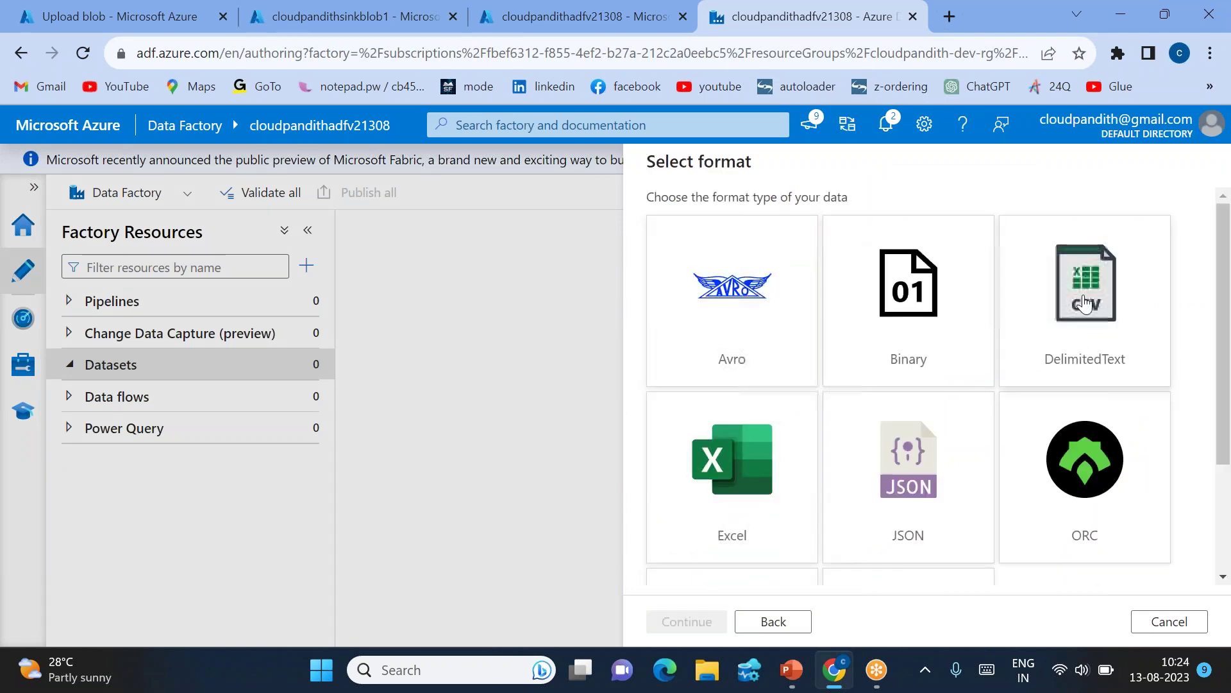
double_click(1044, 286)
- Name the dataset DS_Blob_Source and assign it the linked service LS_blob_Source
click(748, 229)
key(ctrl+a)
key(BackSpace)
text(DS_)
text(b_Source)
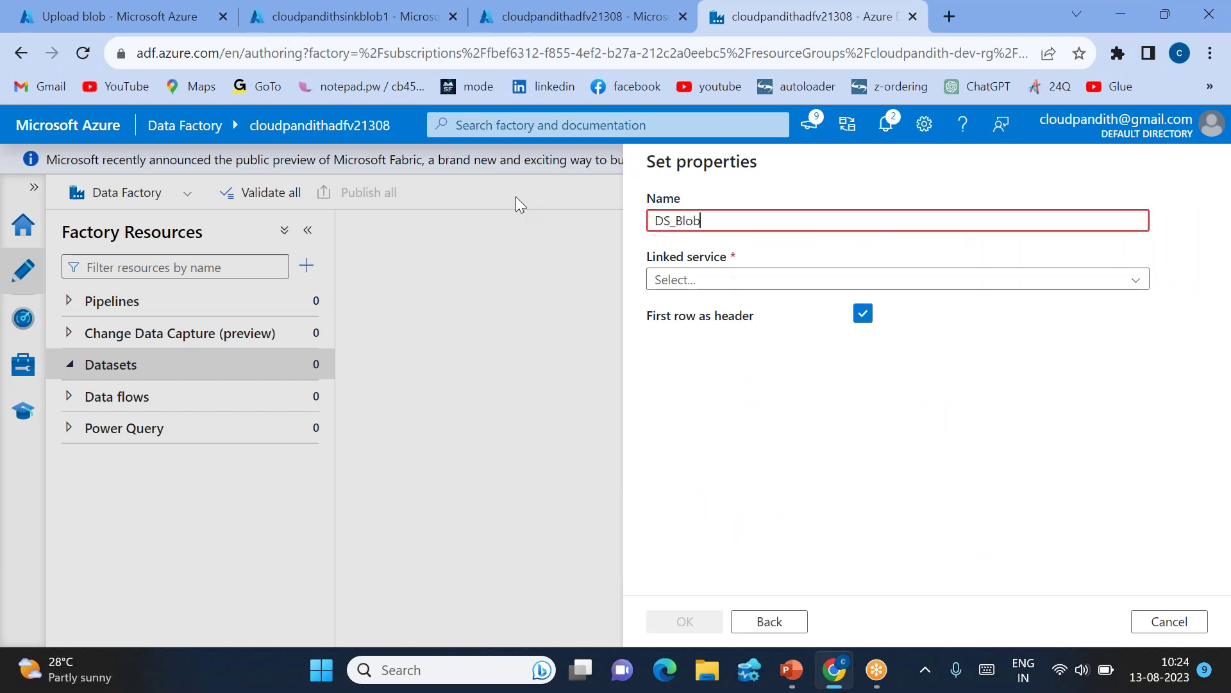
click(709, 280)
click(709, 379)
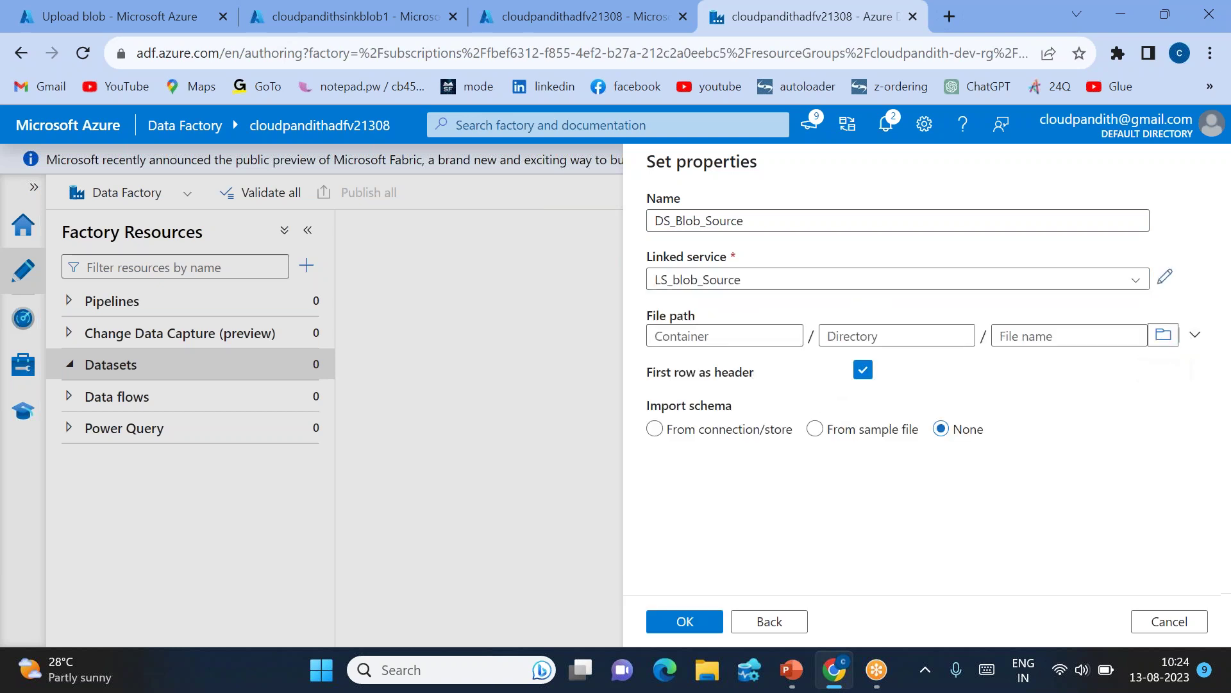
- Set the source dataset's file path to the cloudpandith container and create the dataset
click(1163, 334)
double_click(717, 266)
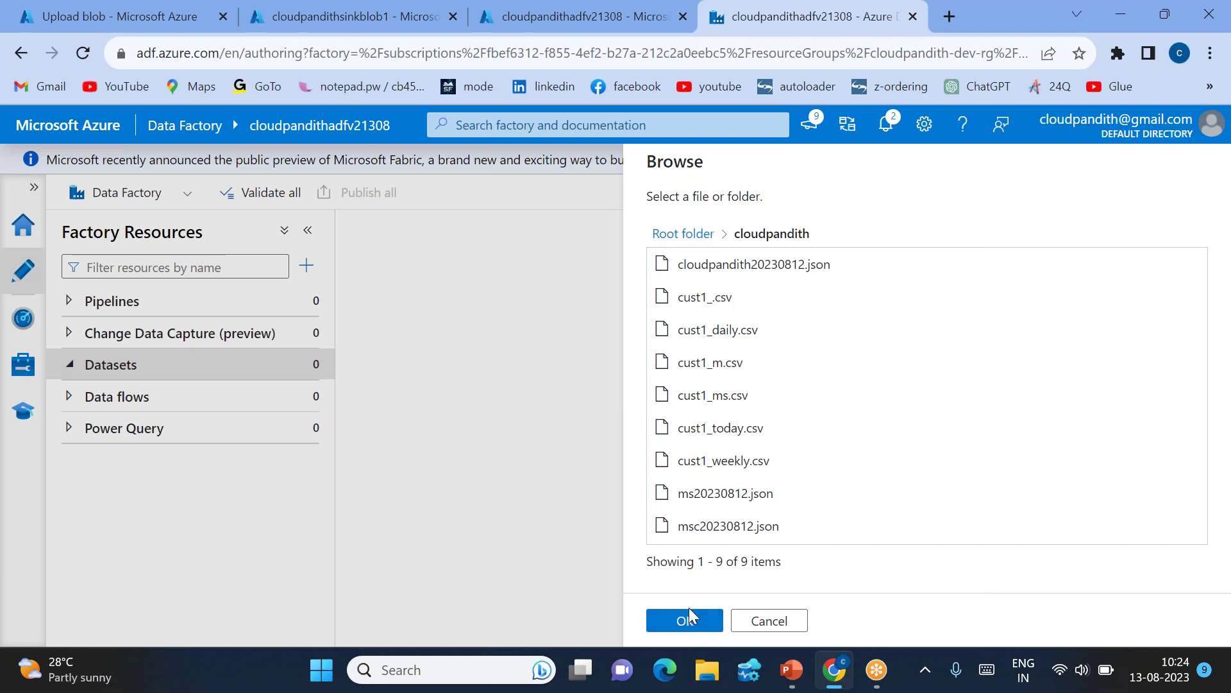
click(689, 608)
click(685, 622)
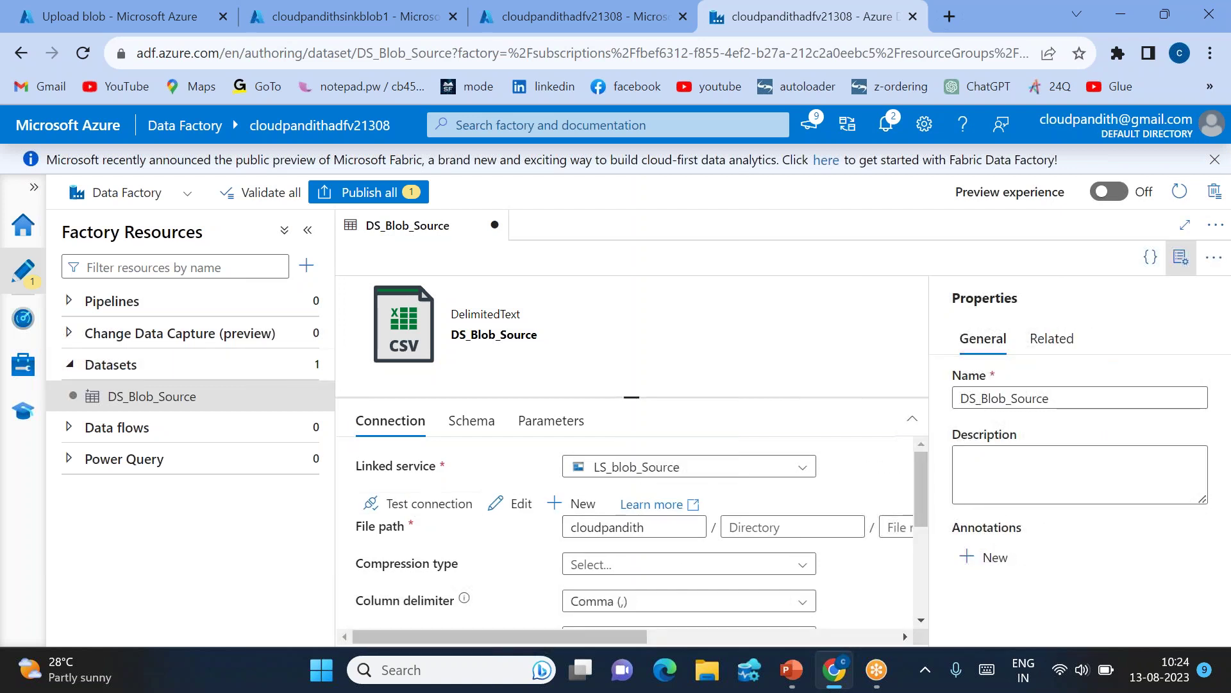
- Start a second dataset for Azure Blob Storage with the DelimitedText format
click(305, 367)
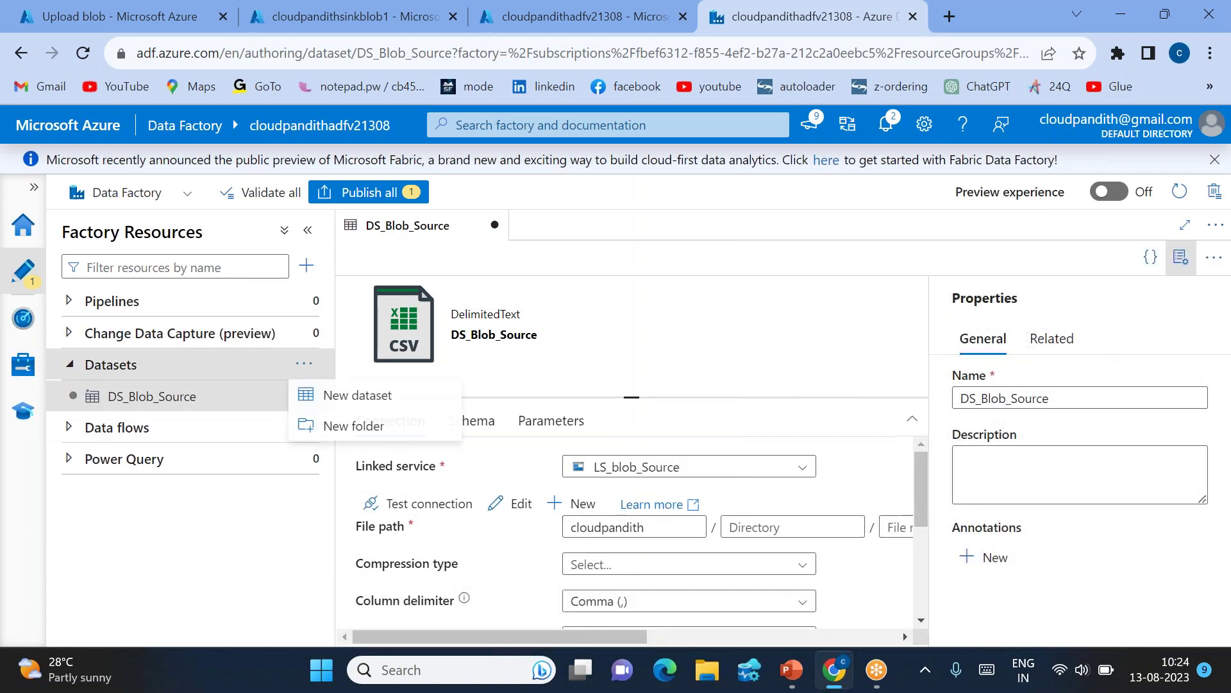
click(351, 393)
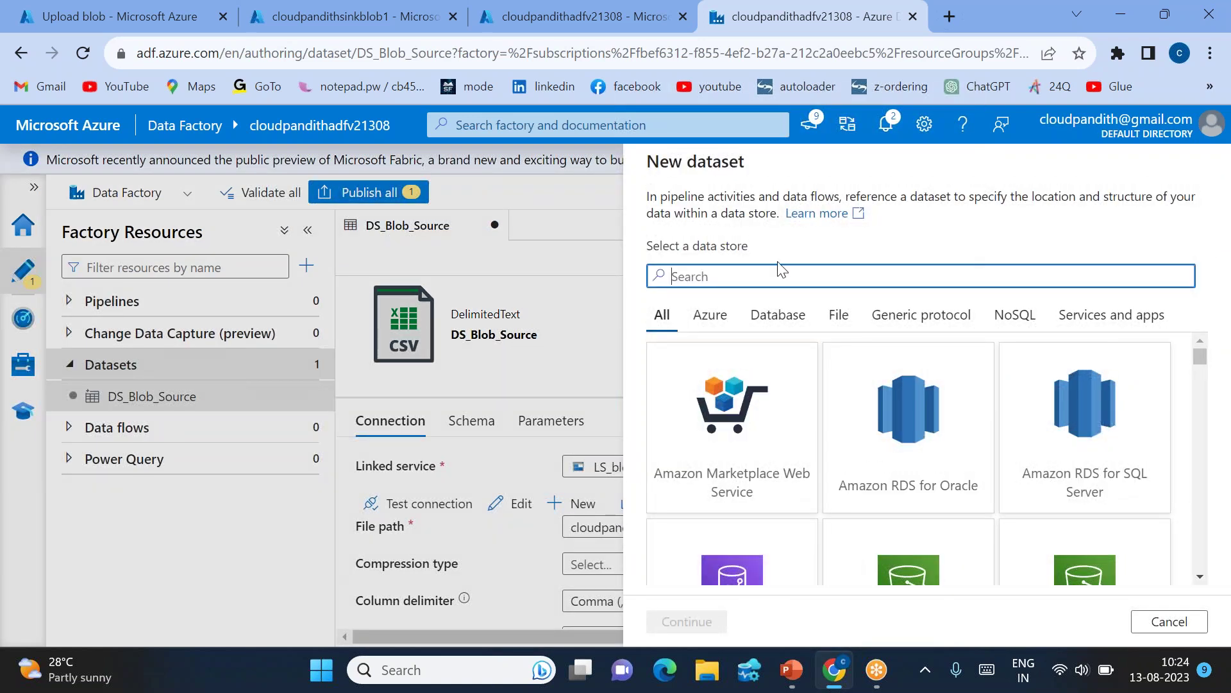
text(blob)
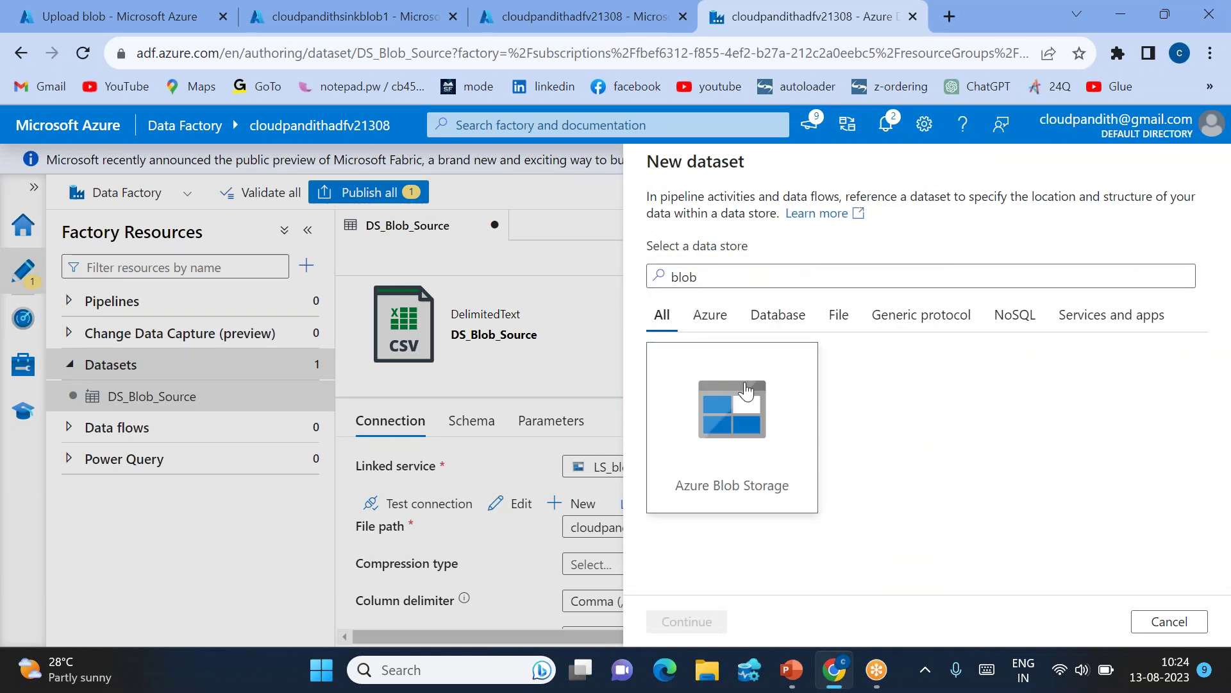
double_click(732, 417)
click(1098, 291)
double_click(1098, 290)
- Name the dataset DS_Blob_Sink and assign it the linked service LS_blob_Sink
key(ctrl+a)
key(BackSpace)
text(DS)
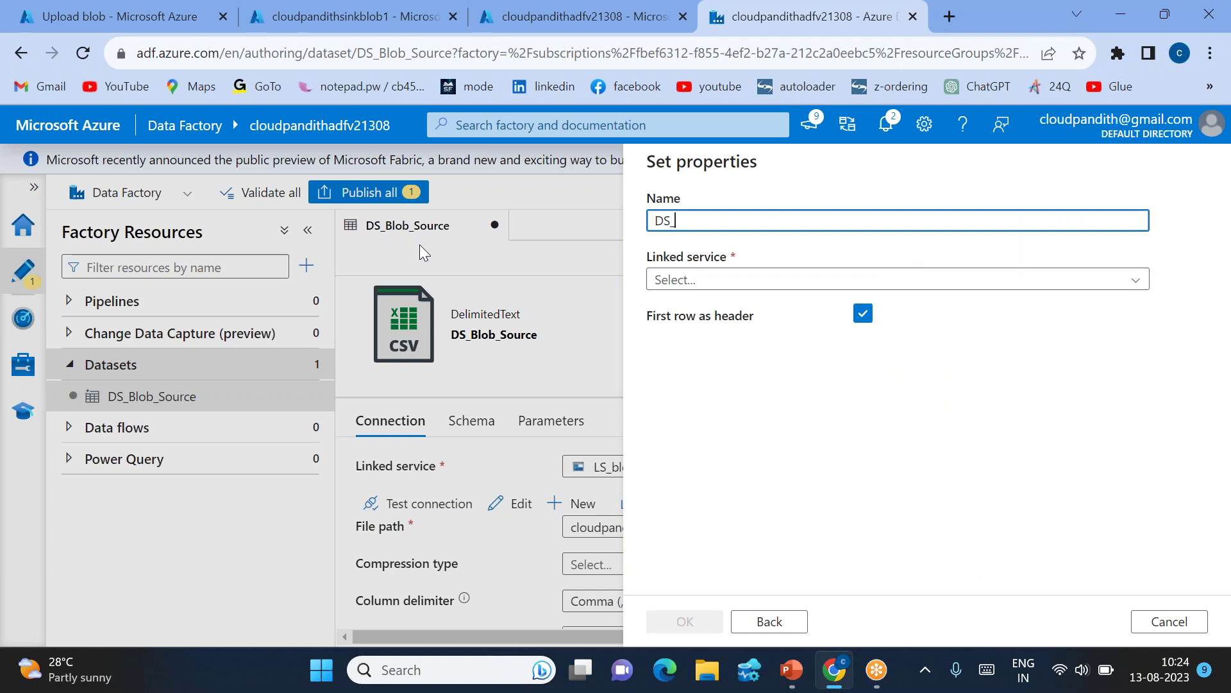
text(_Blob_Sink)
click(708, 279)
click(709, 399)
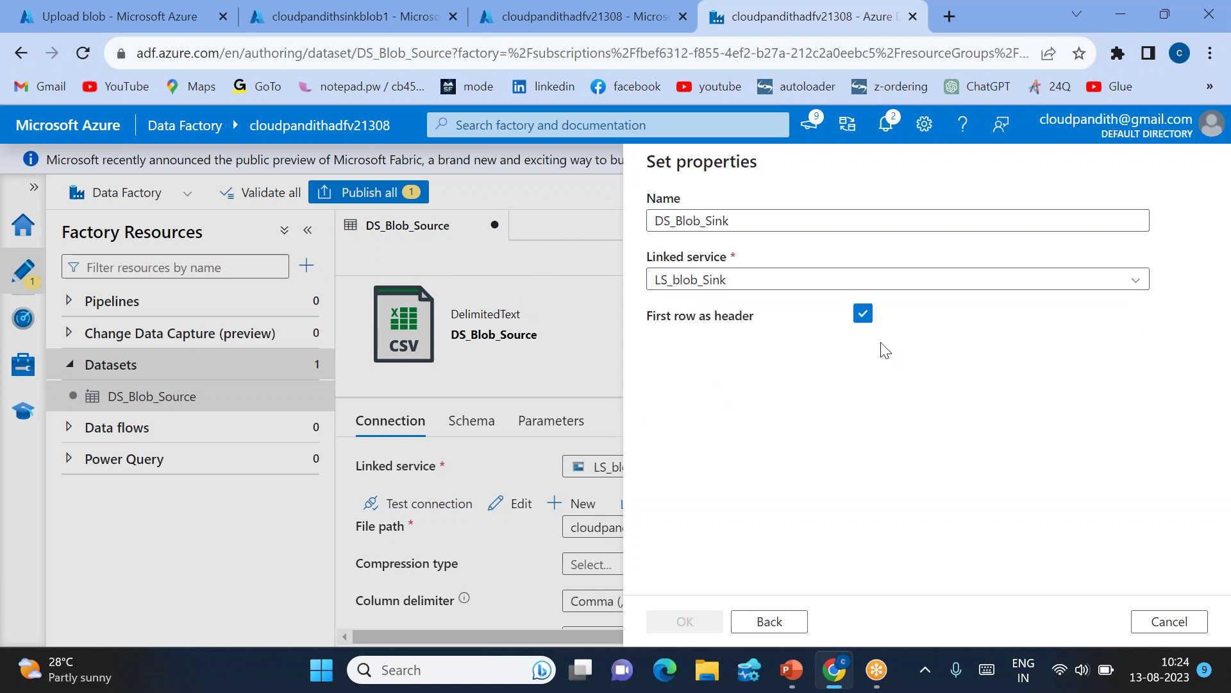
- Browse the sink storage and set the dataset's file path to the custout container
click(1090, 333)
click(698, 265)
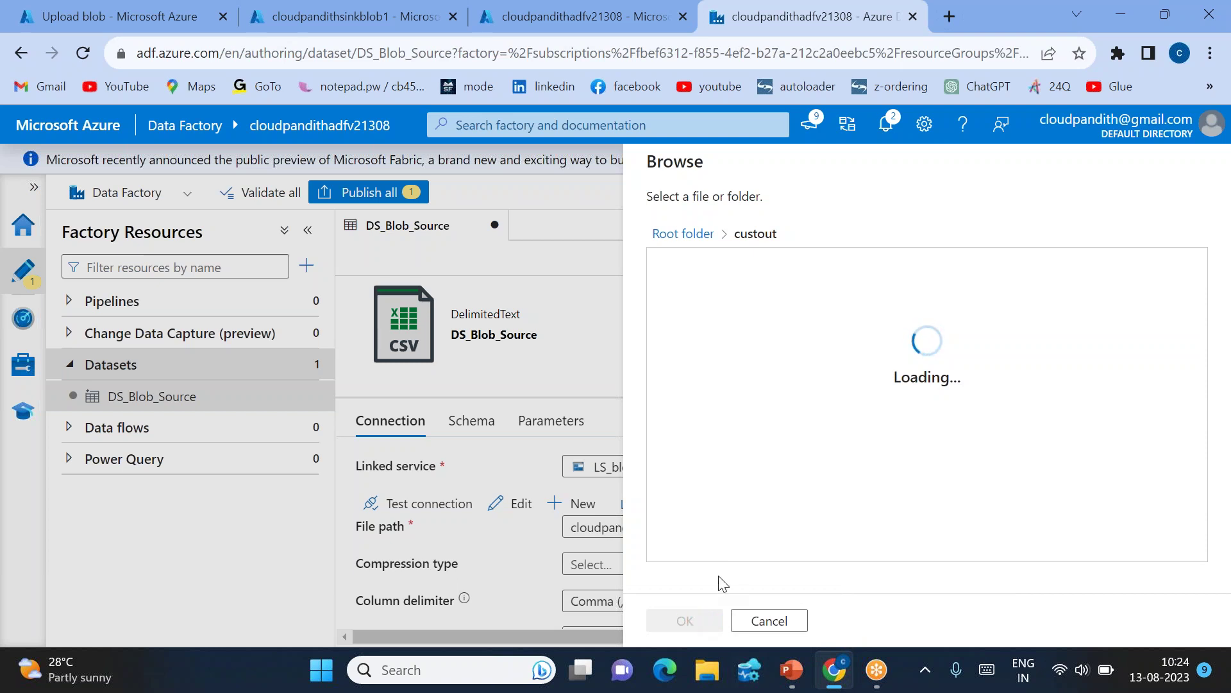
click(685, 622)
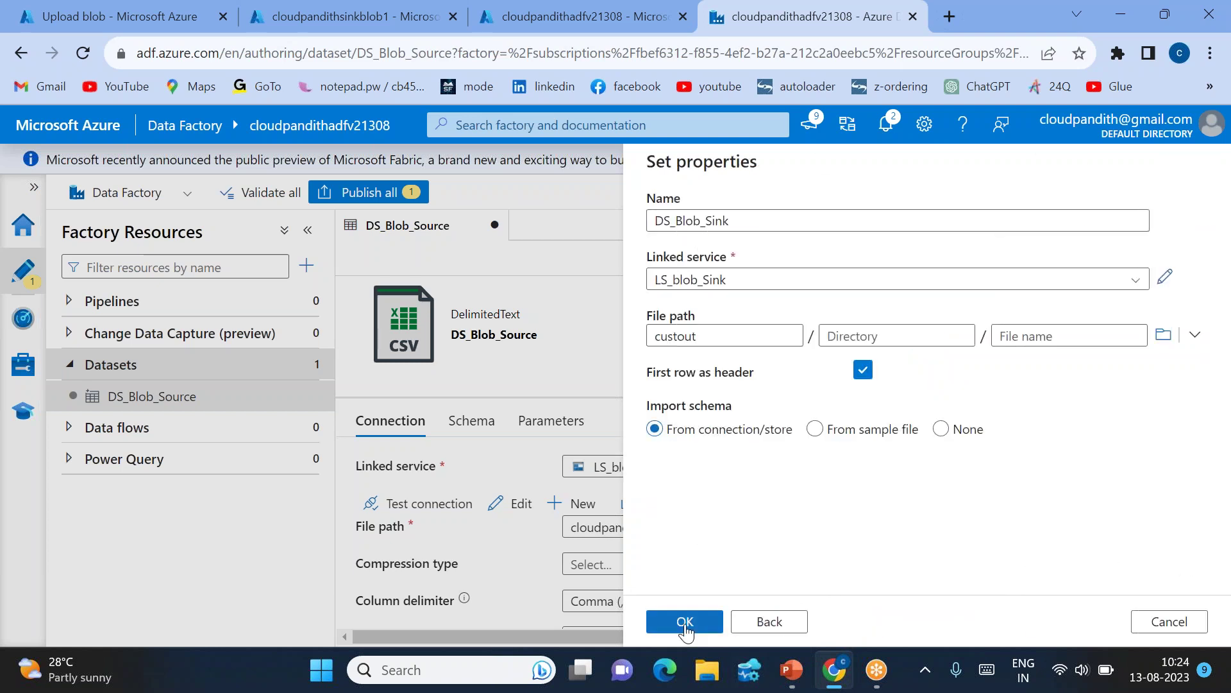
- Create the DS_Blob_Sink dataset with the configured properties
click(685, 622)
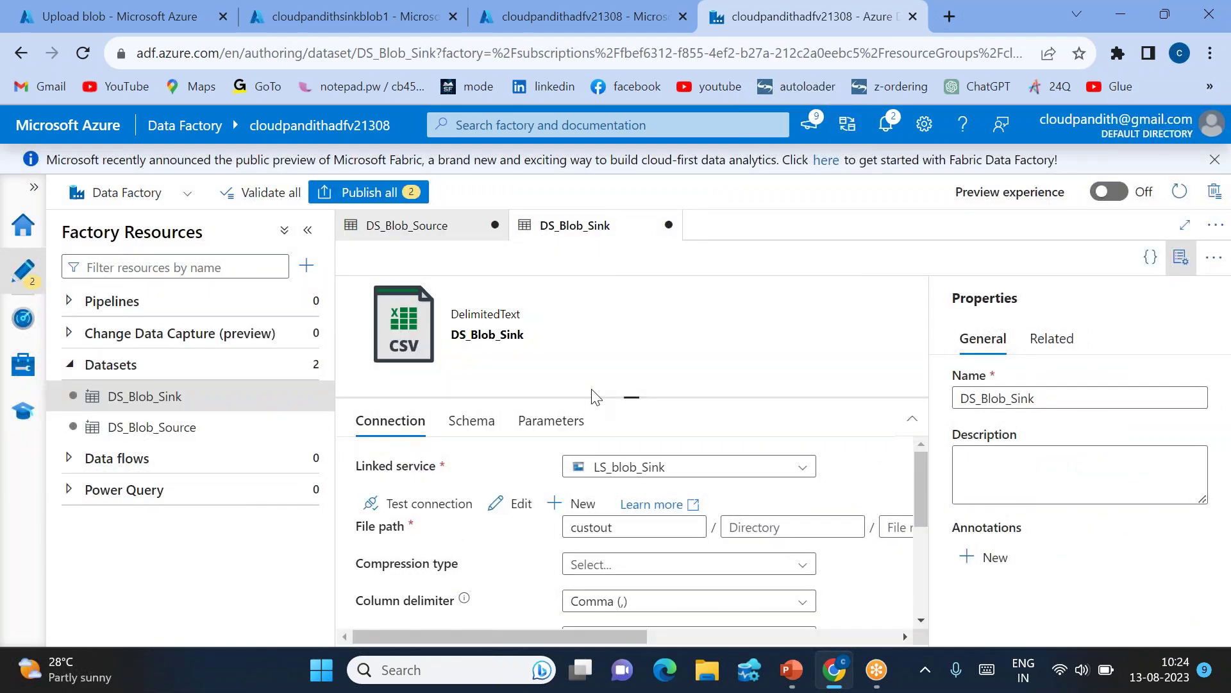
key(alt+Tab)
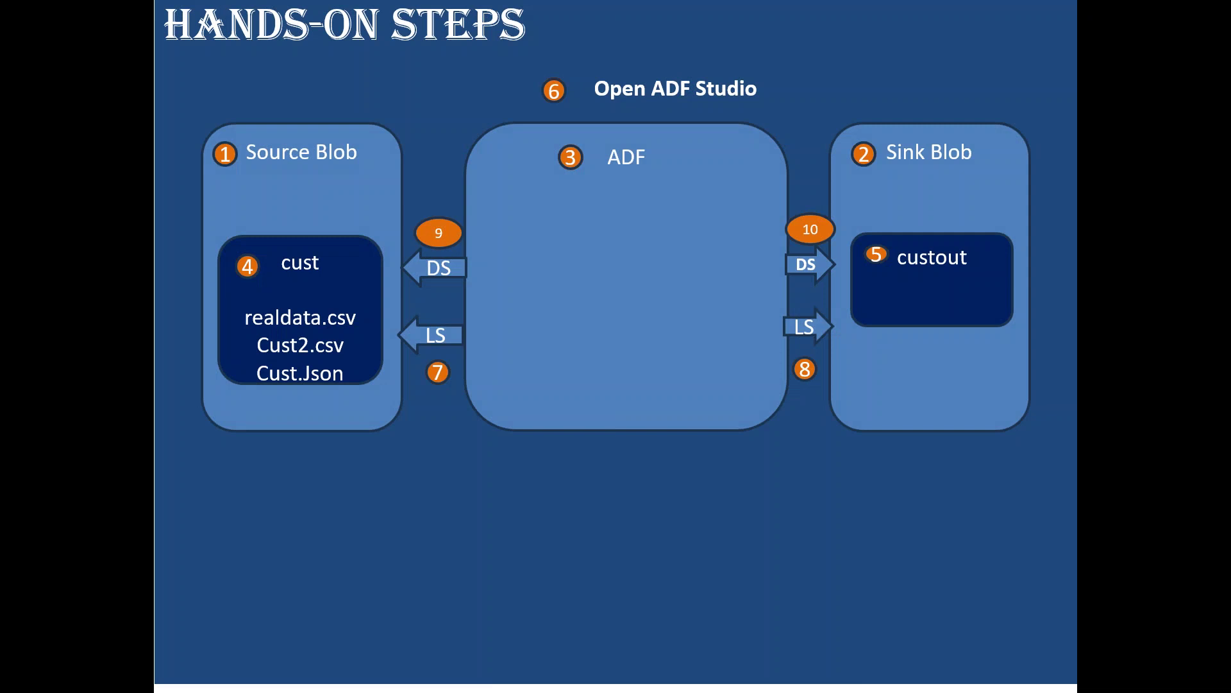
key(Right)
key(Right)
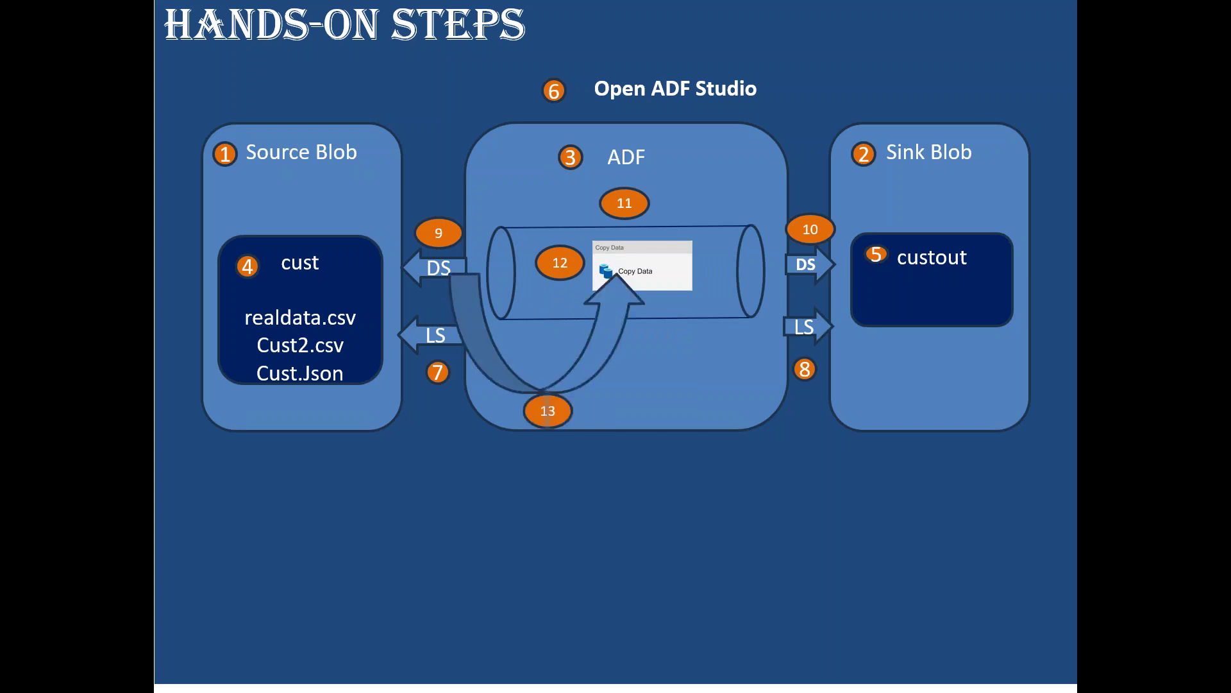
key(Right)
key(alt+Tab)
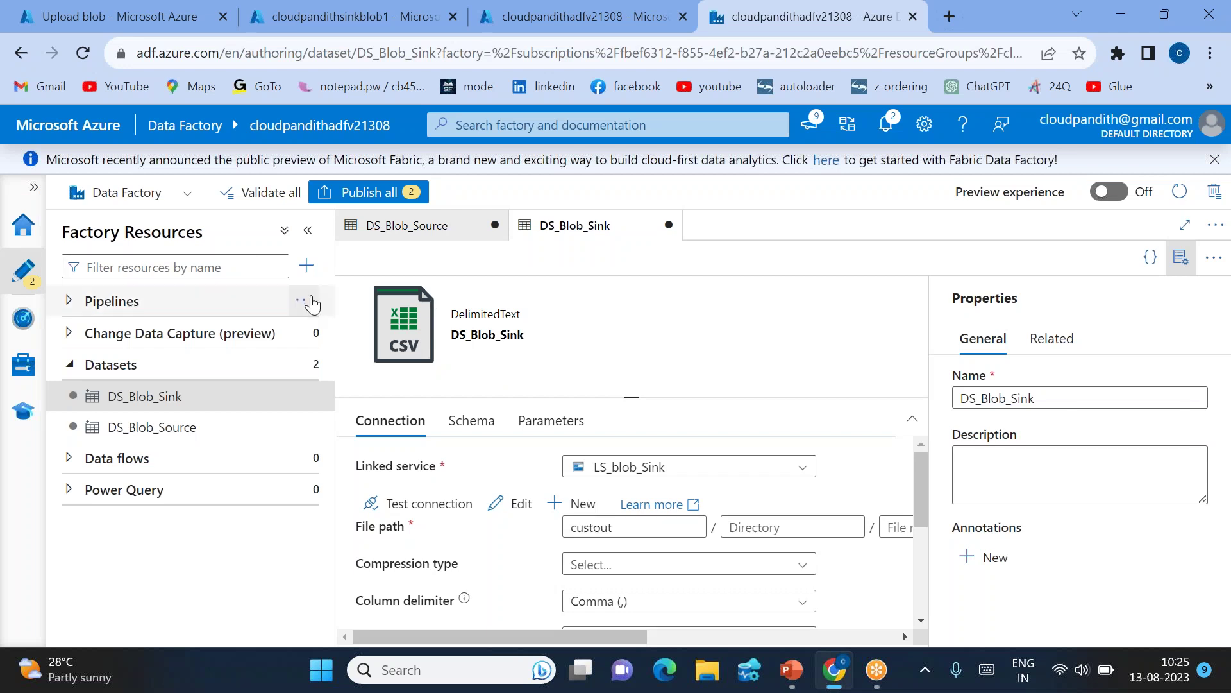
- Create a new pipeline and name it pl_dataingestion
click(310, 302)
click(387, 338)
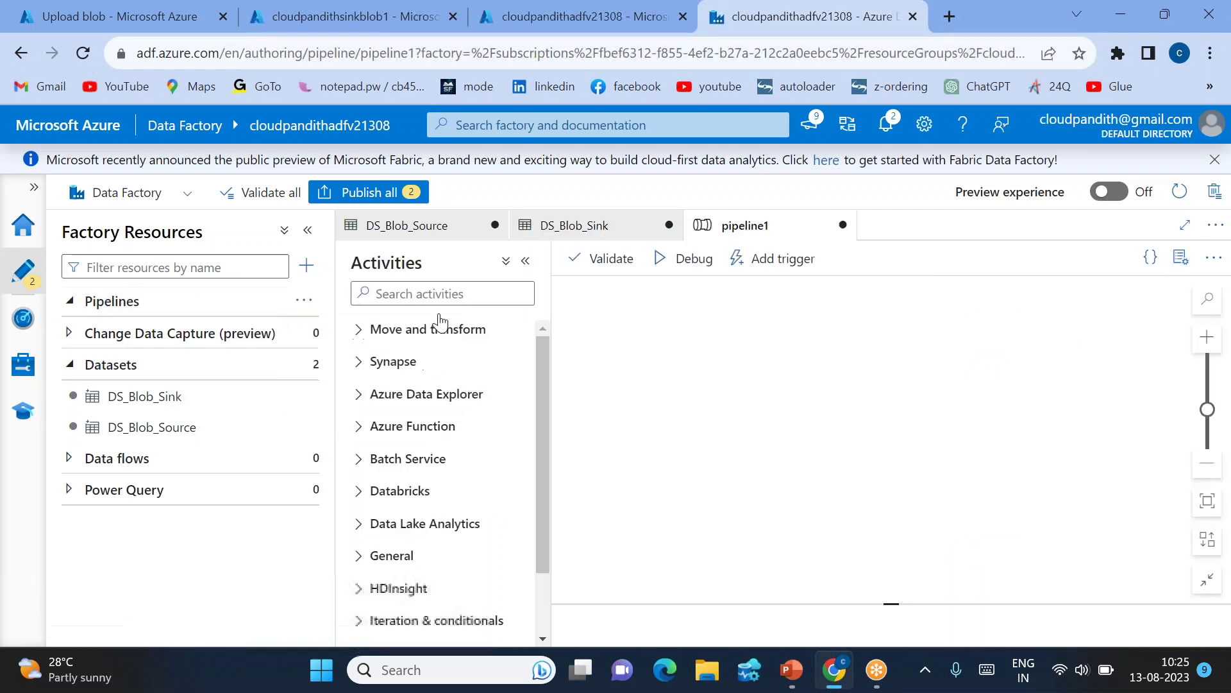
click(1015, 400)
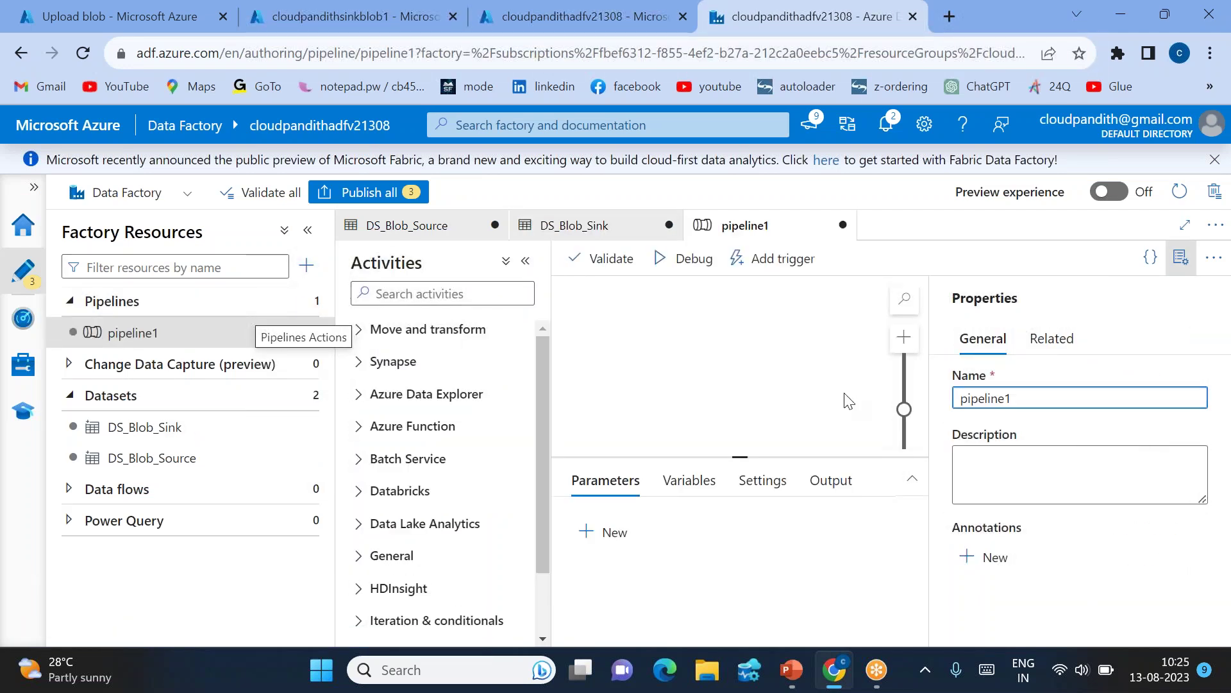
click(845, 395)
double_click(981, 399)
key(BackSpace)
text(pl_dataingestion)
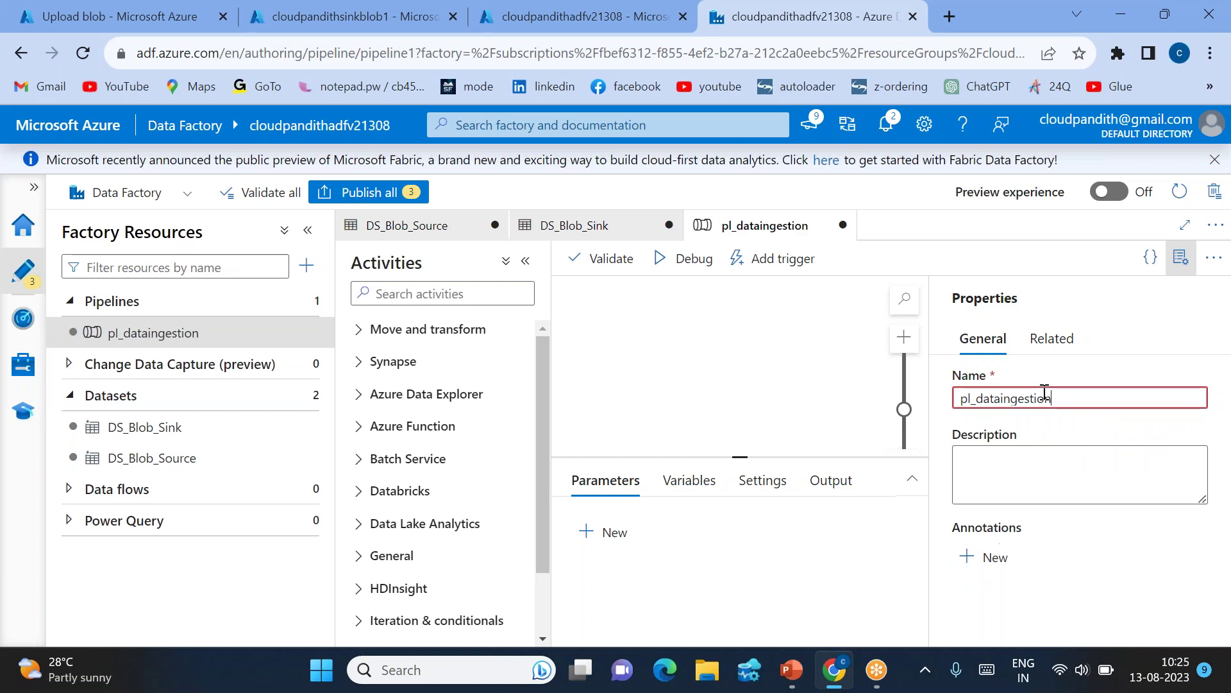
click(1181, 258)
- Add a Copy data activity to the pipeline and set its source dataset to DS_Blob_Source
click(404, 295)
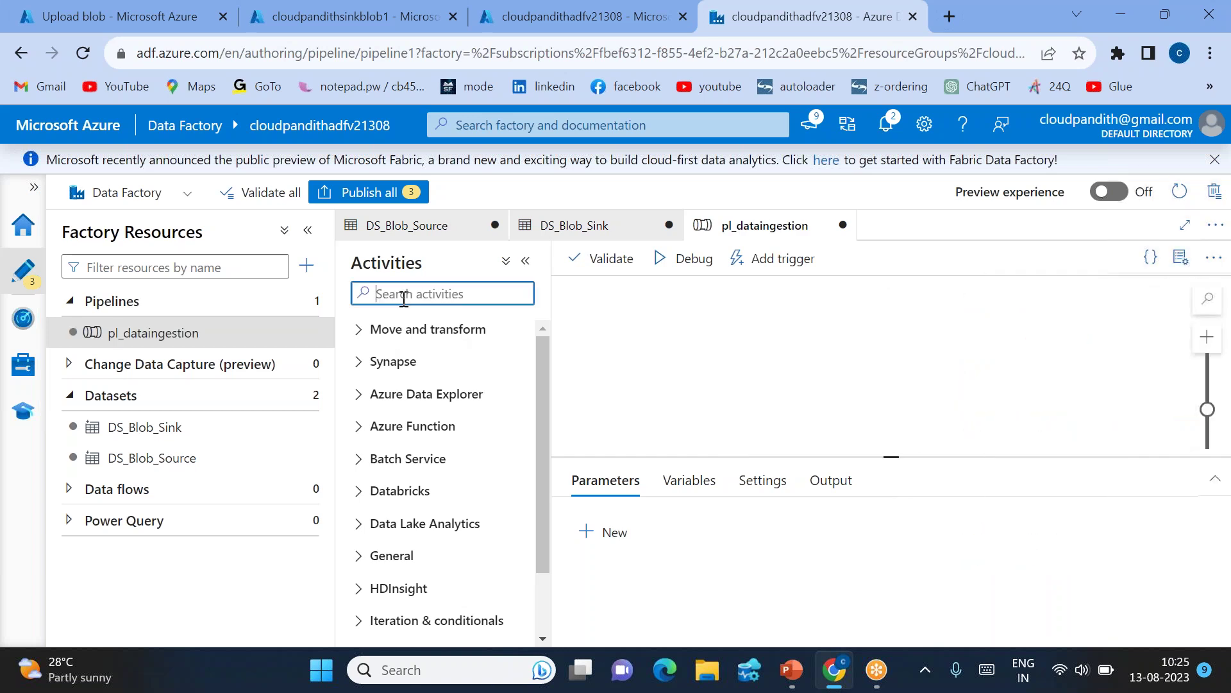
text(cop)
drag(386, 363, 768, 346)
click(645, 480)
click(832, 529)
click(847, 583)
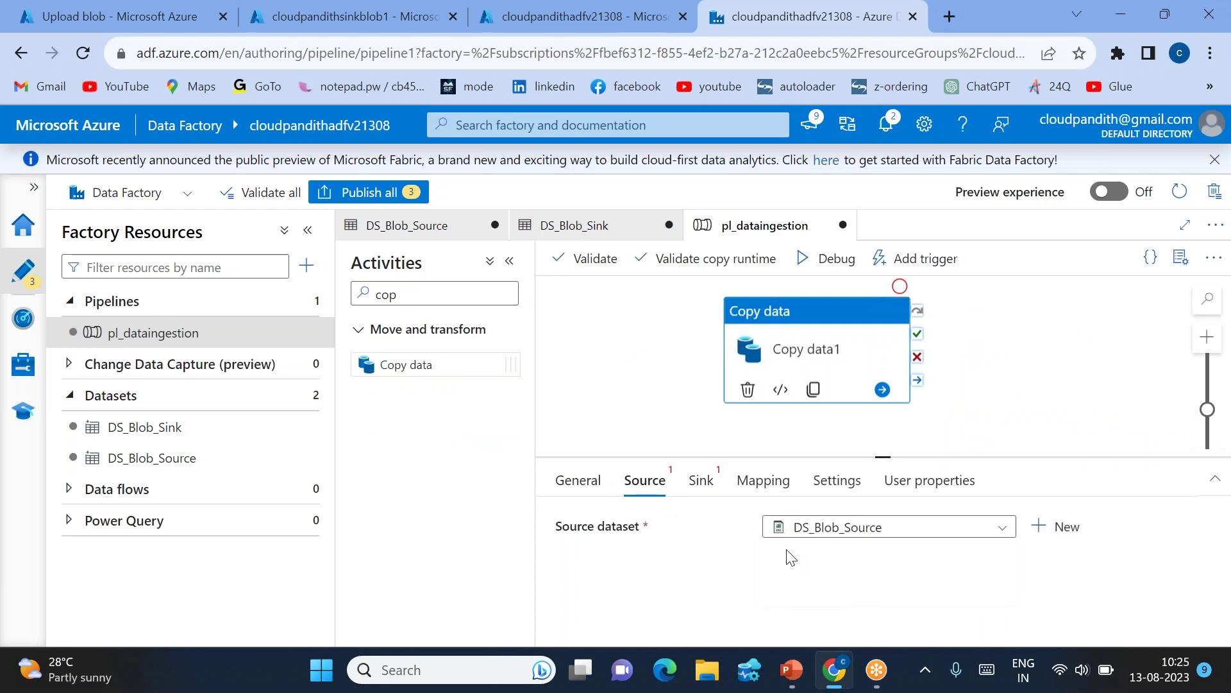
- Set the Copy data activity's sink dataset to DS_Blob_Sink
click(701, 480)
click(885, 527)
click(847, 550)
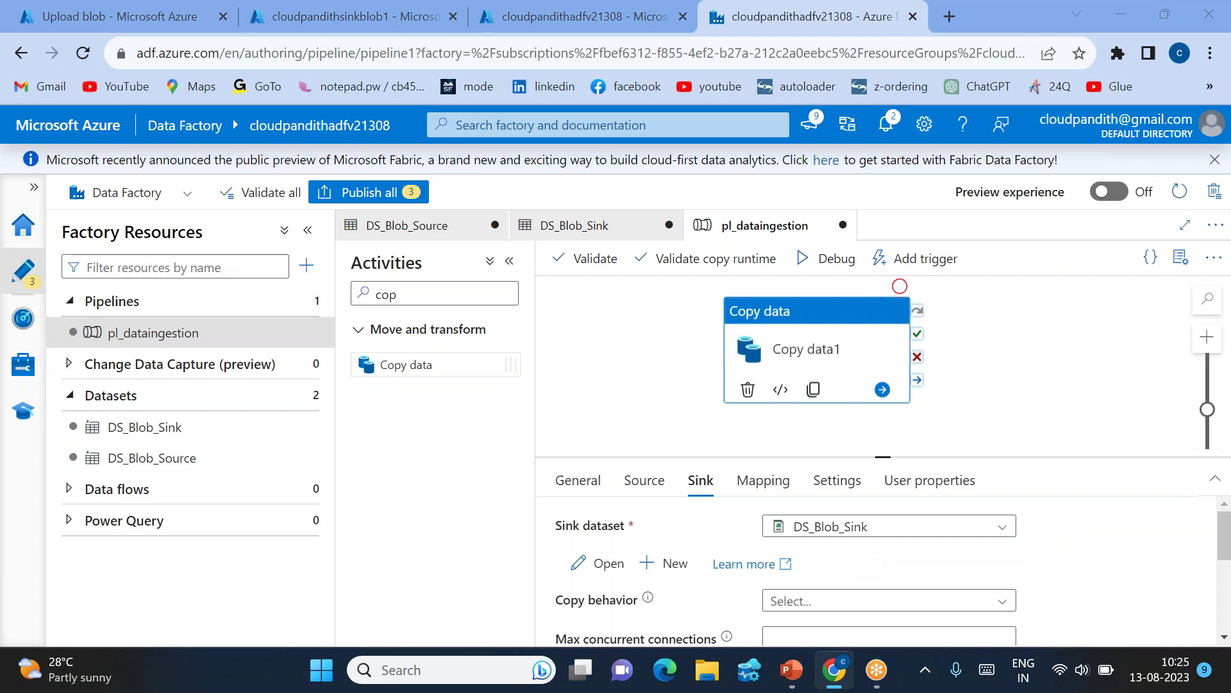
key(alt+Tab)
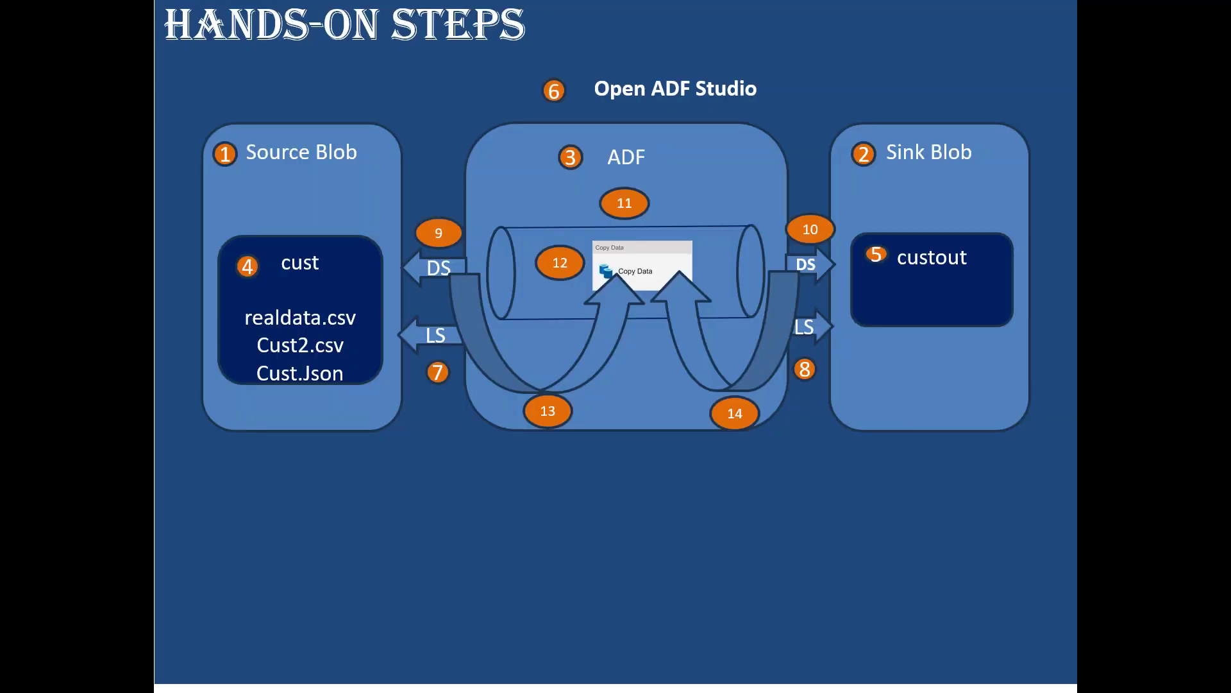
key(Right)
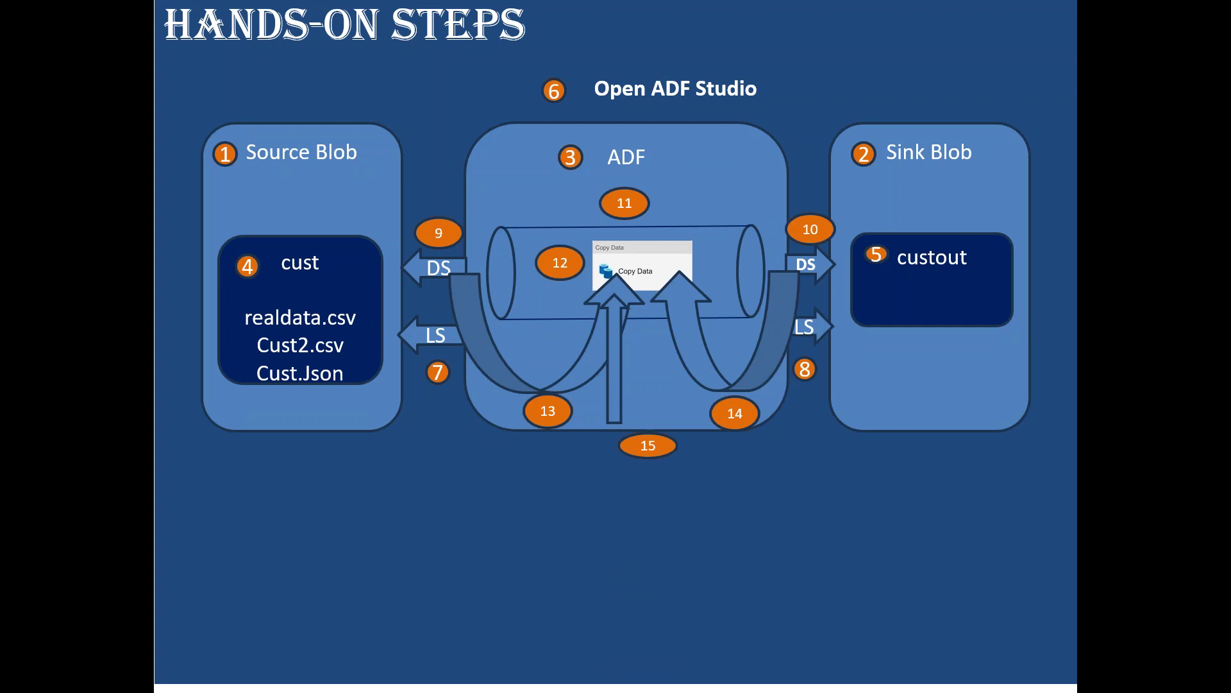
key(alt+Tab)
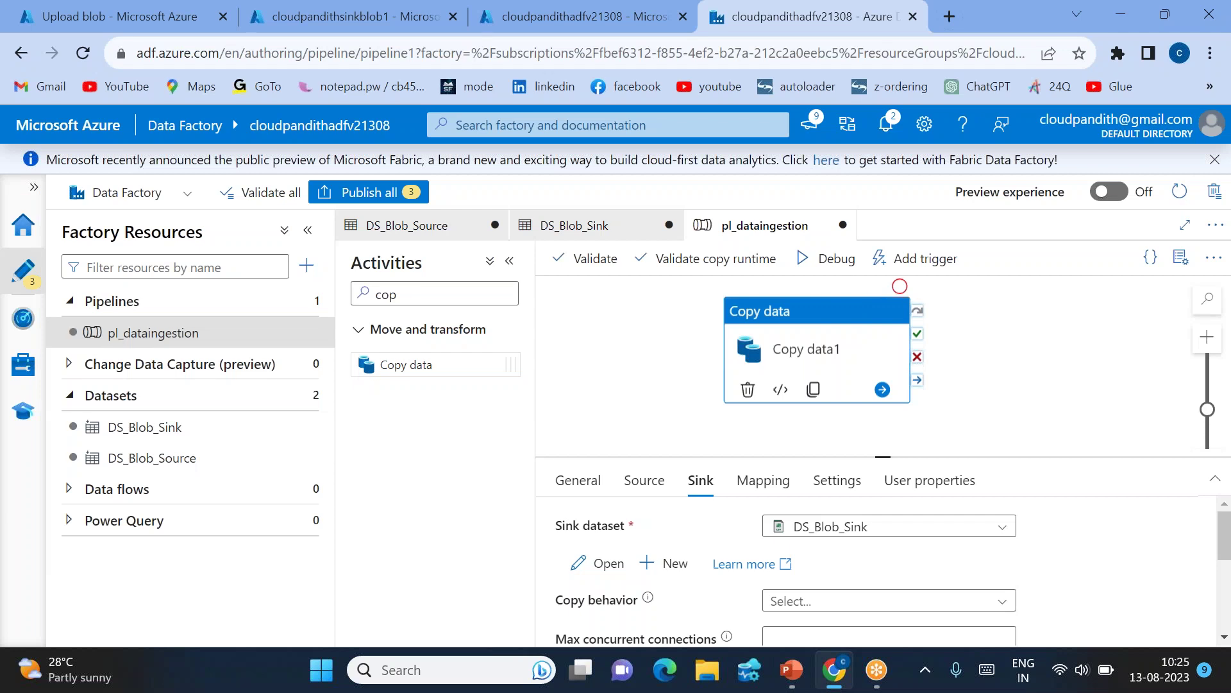
- Set the copy source's file path type to Wildcard file path and clear the wildcard file name
drag(885, 456, 737, 383)
click(644, 406)
scroll(837, 516, down, 1)
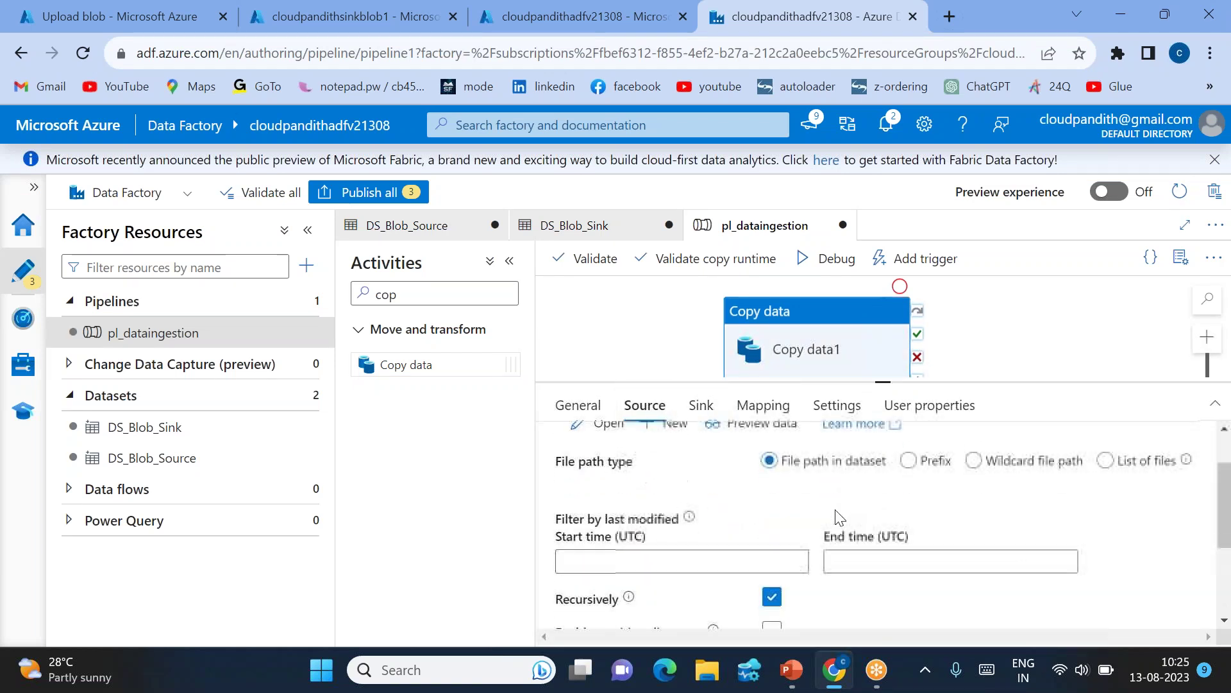
click(974, 458)
scroll(1068, 520, right, 3)
click(1045, 504)
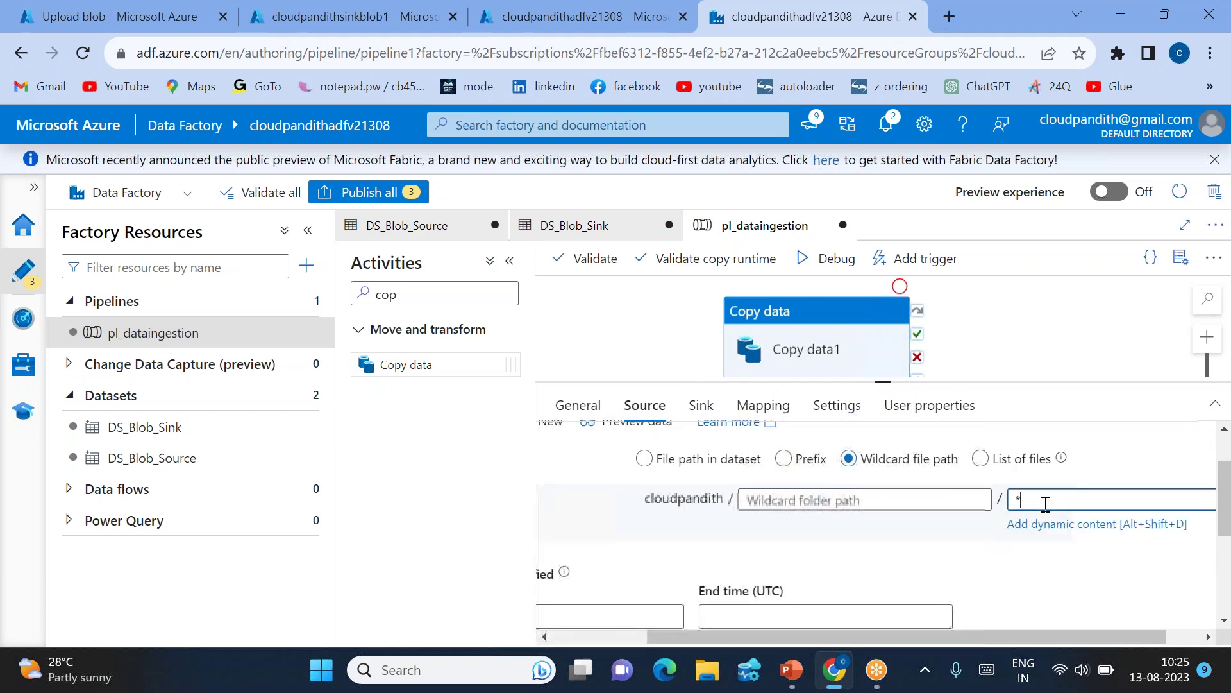
key(BackSpace)
- Switch to PowerPoint, review the Scenarios-1 slide on wildcard patterns as a slide show, and return to the data factory
key(alt+Tab+Tab)
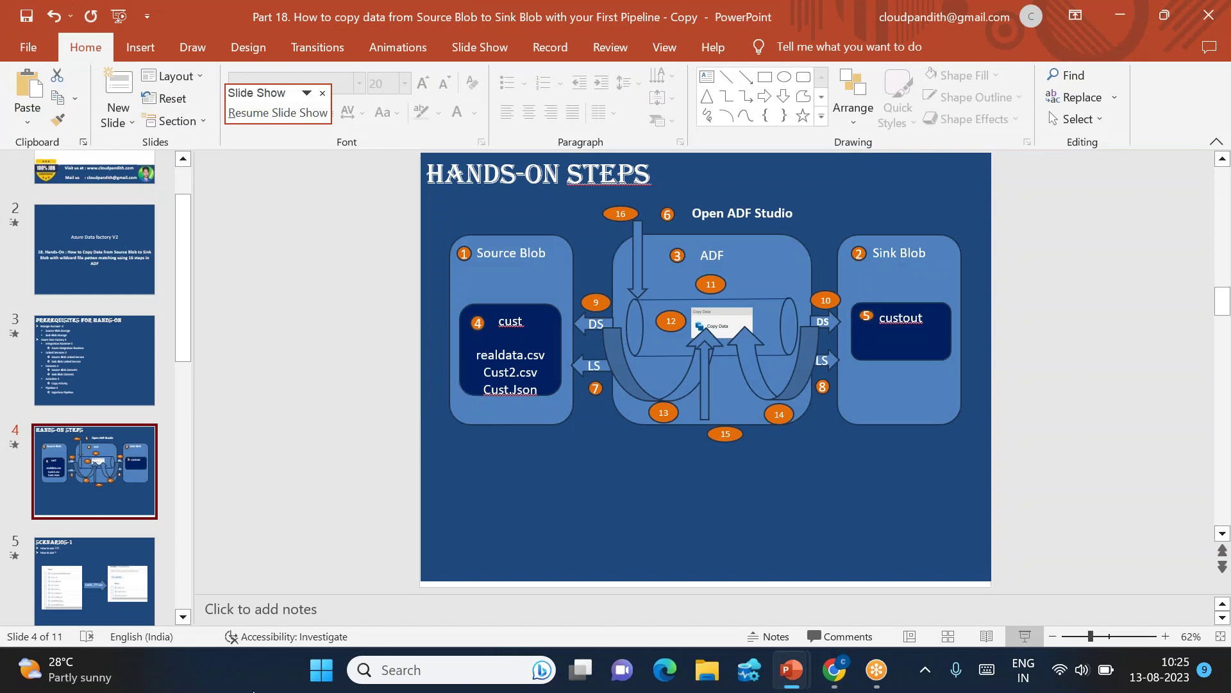
key(Down)
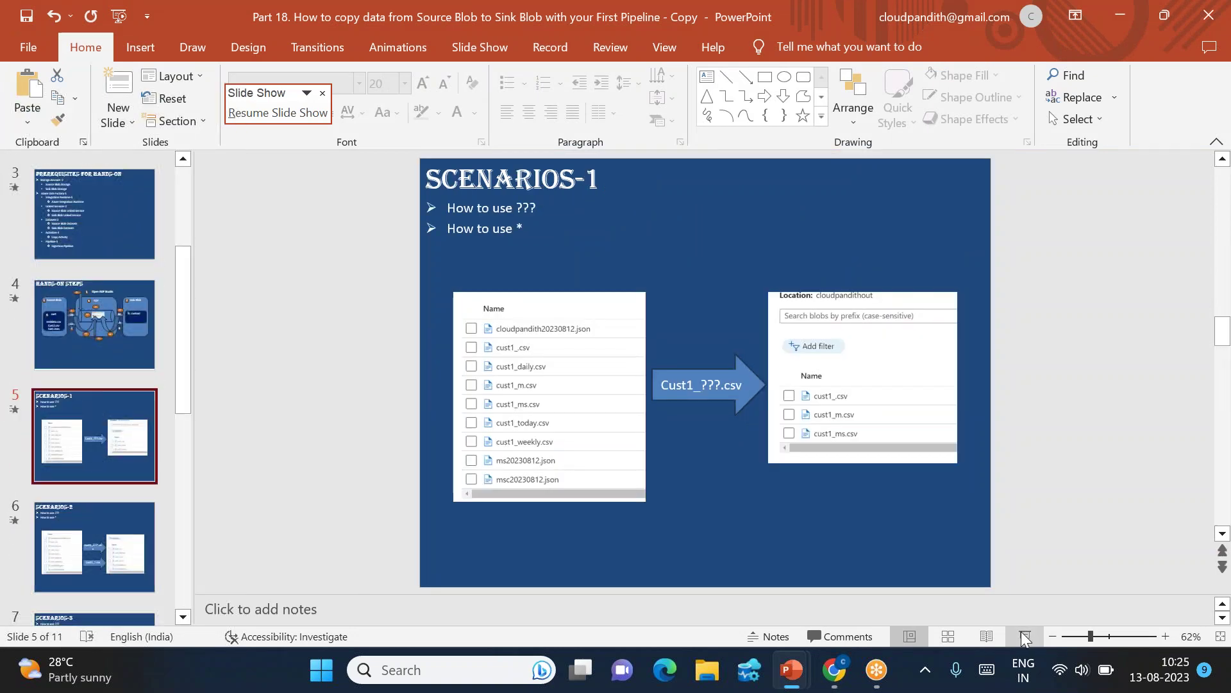
click(1024, 637)
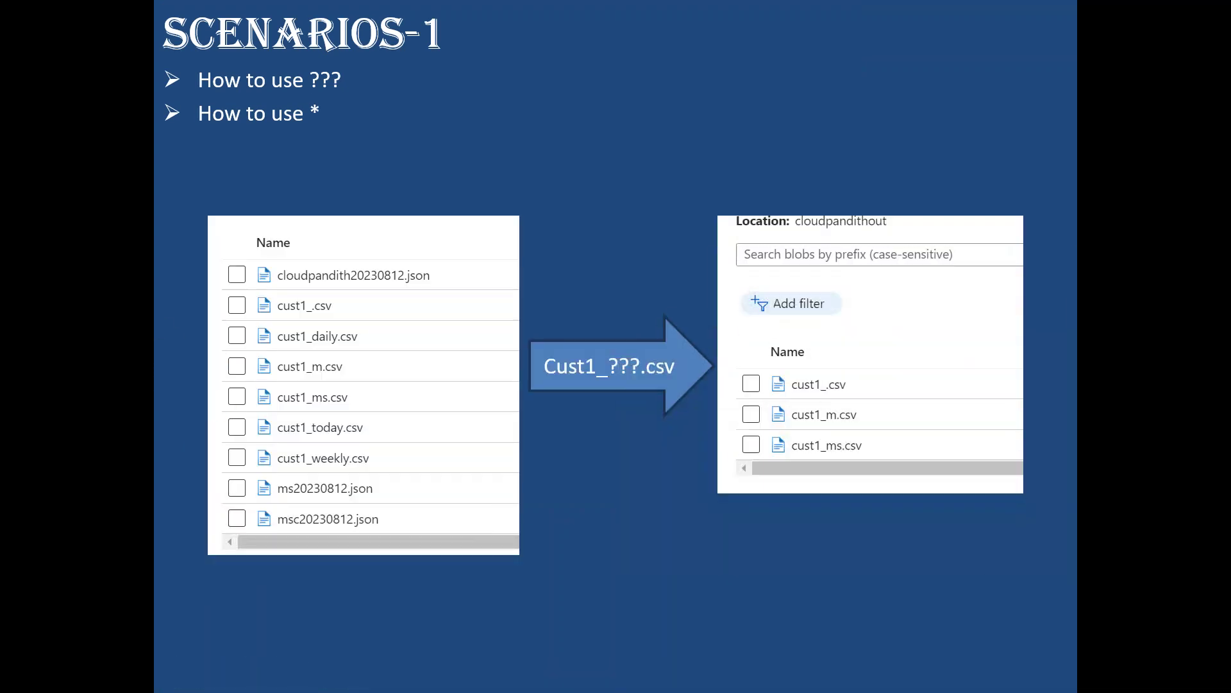
key(alt+Tab)
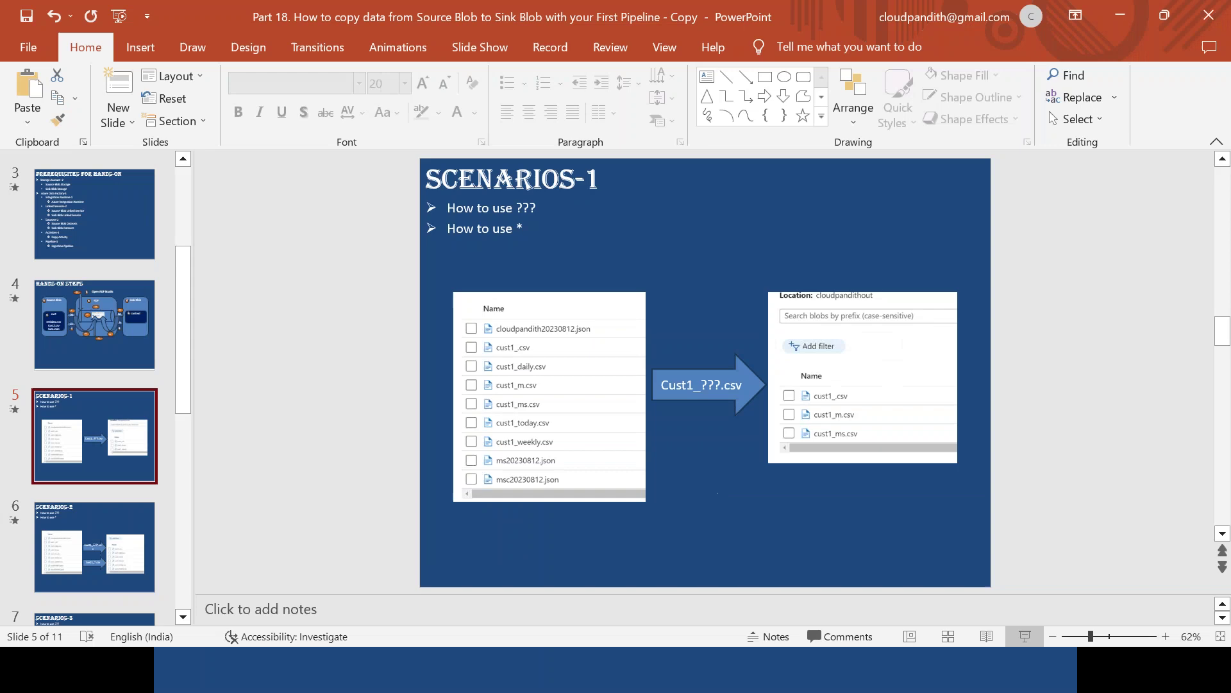
key(alt+Tab)
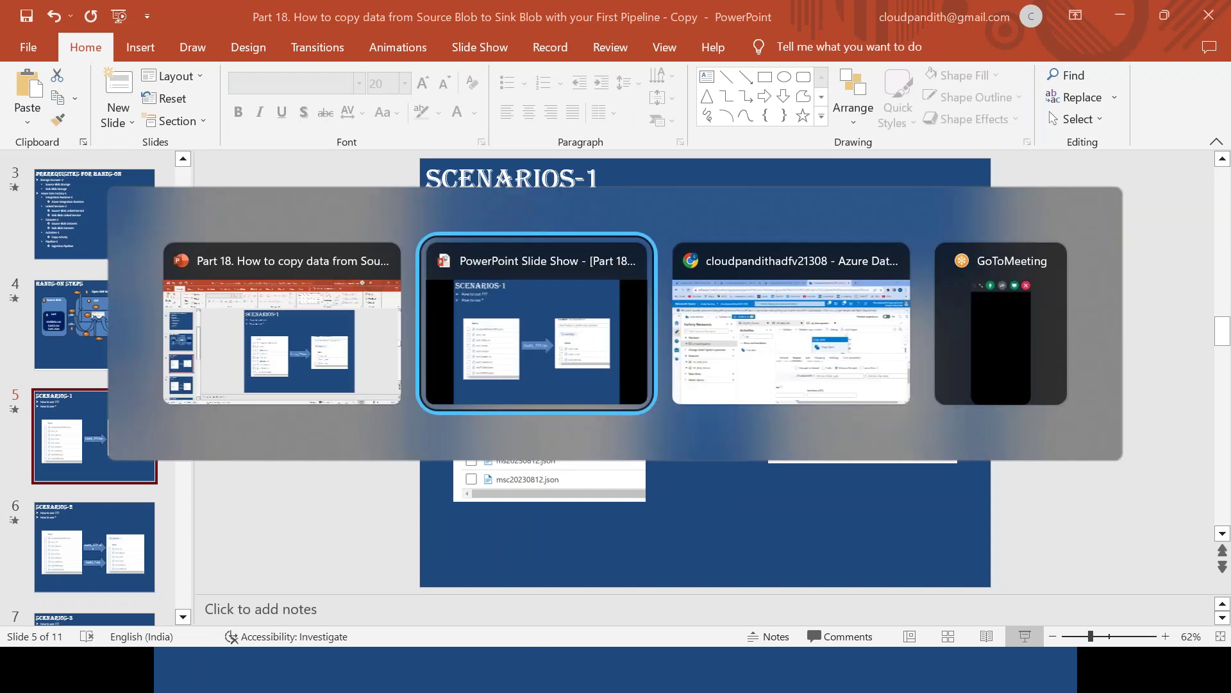
key(alt+Tab)
key(alt+Tab)
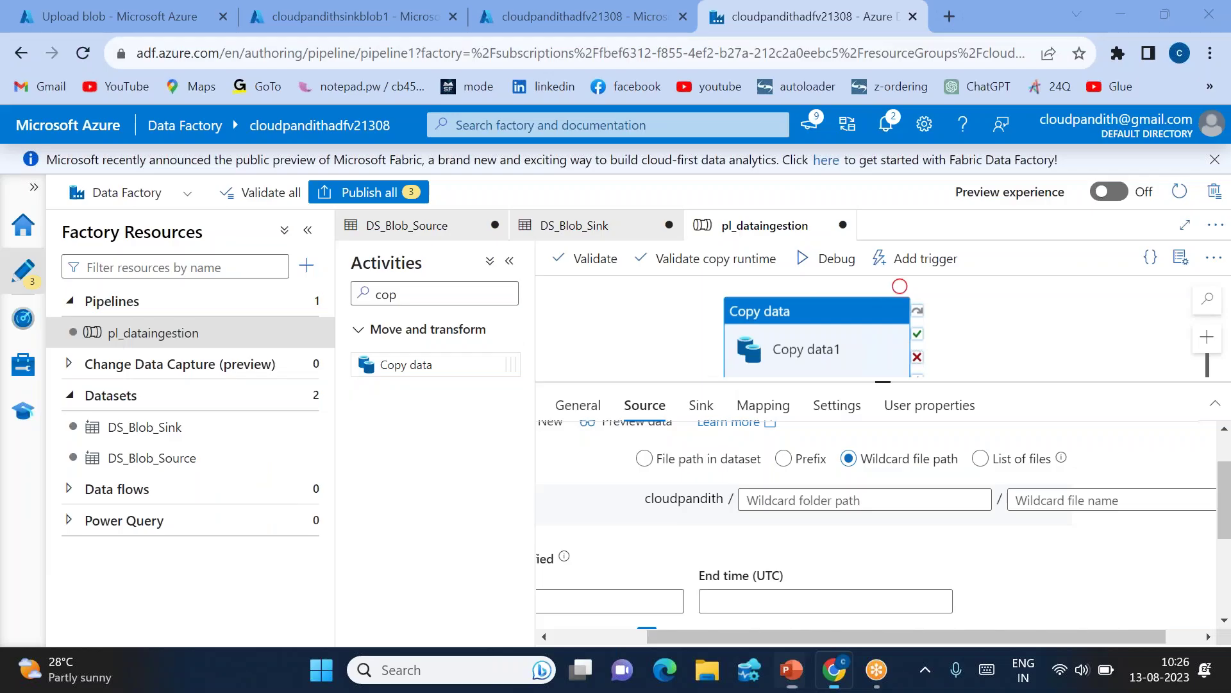
- Keep the source's Wildcard file path option and enter cust1_???.csv as the wildcard file name
scroll(860, 472, up, 1)
scroll(860, 473, left, 1)
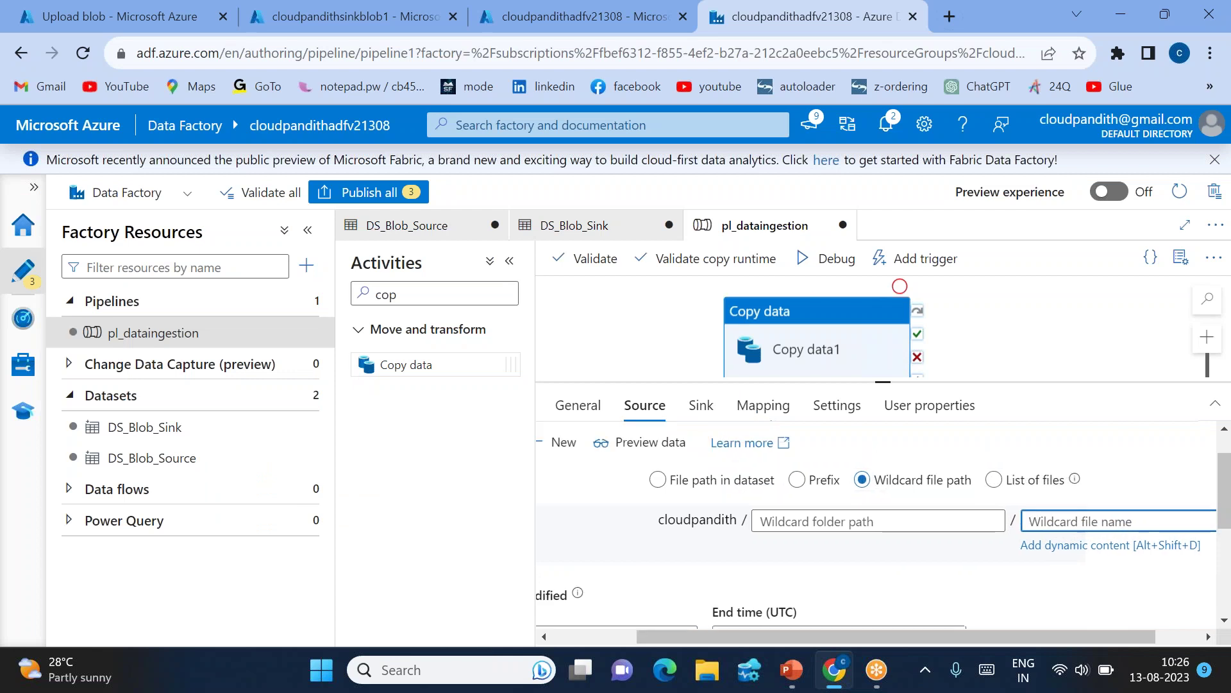
click(704, 526)
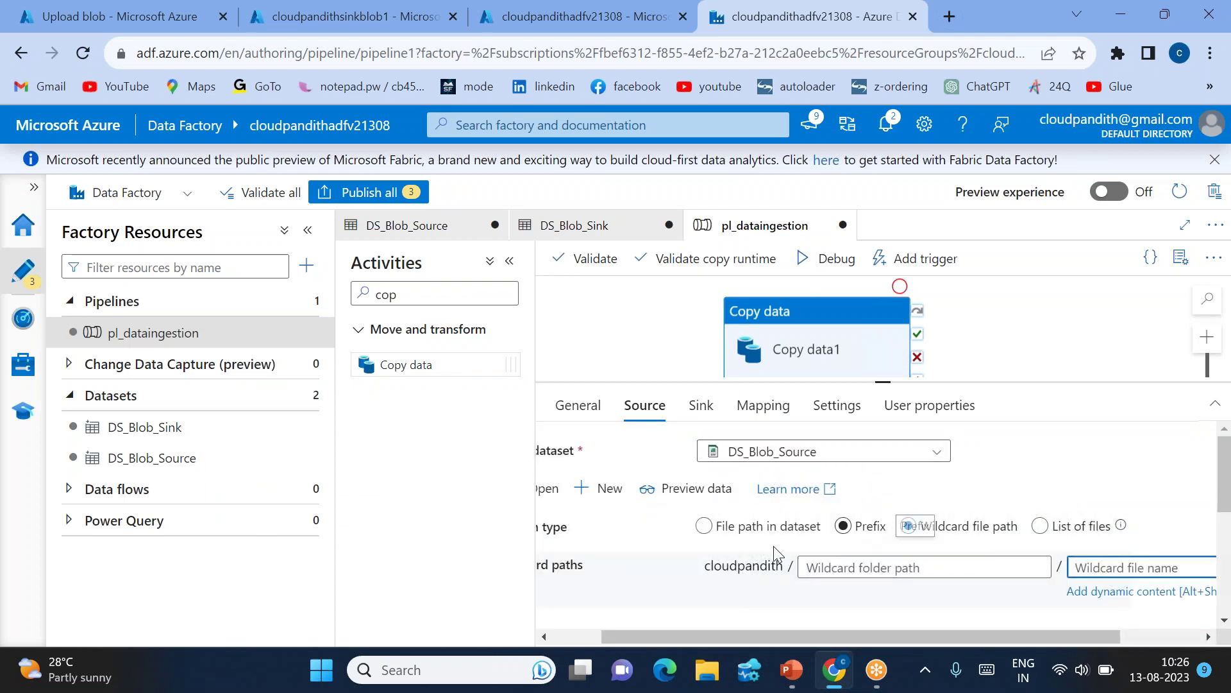
click(880, 533)
scroll(992, 563, right, 1)
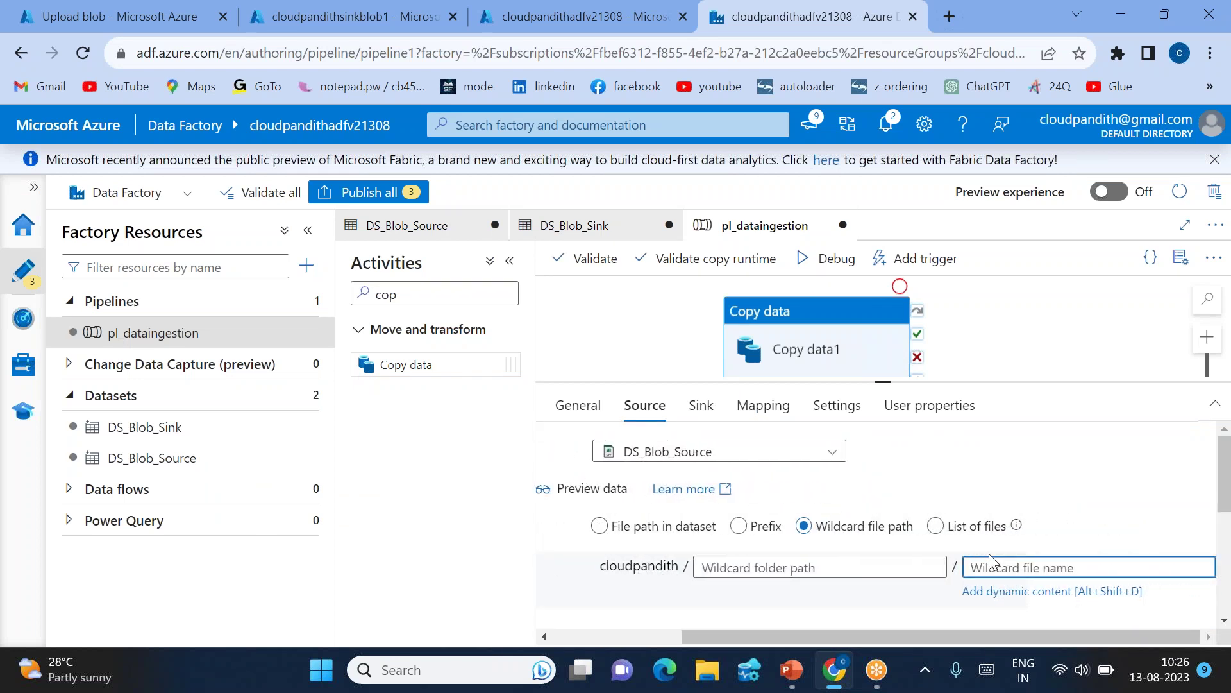
text(cust_???.csv)
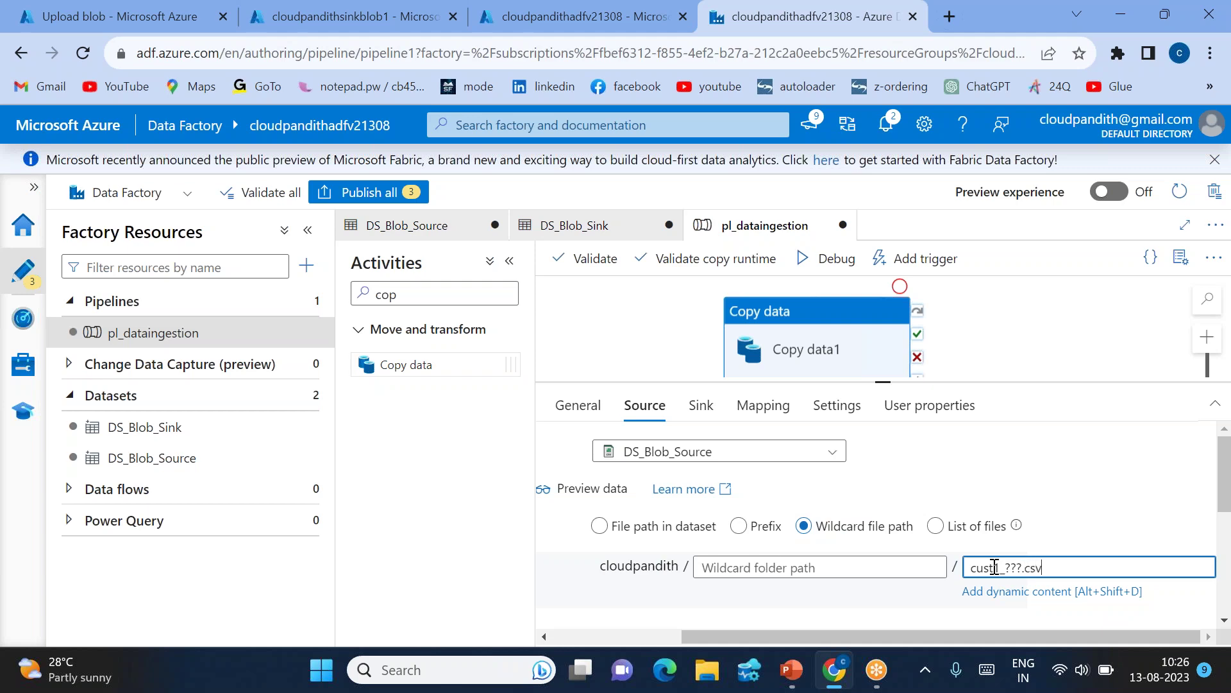
key(alt+Tab)
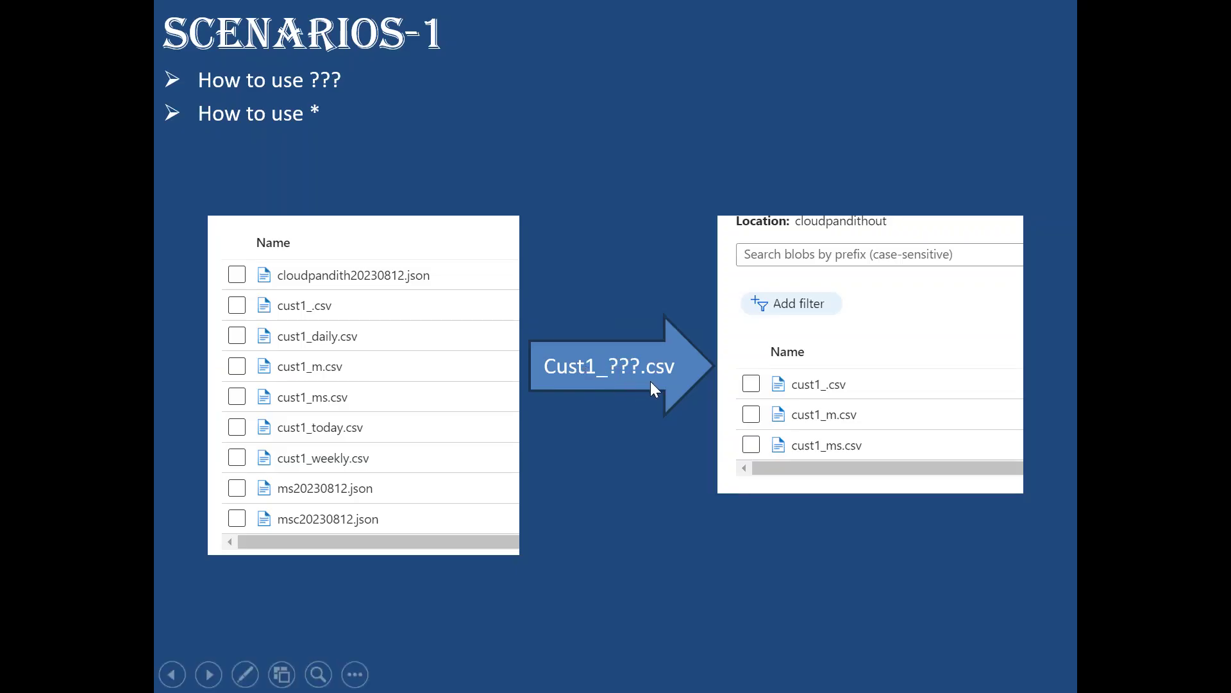
key(alt+Tab)
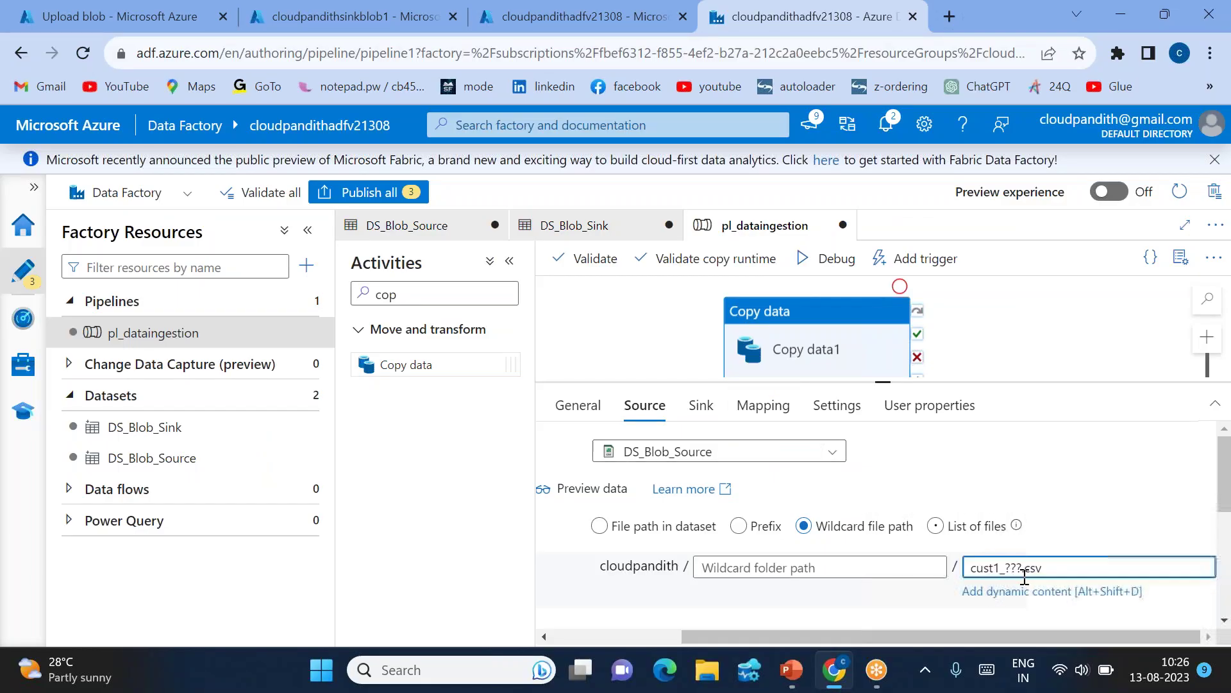
drag(1024, 567, 1007, 568)
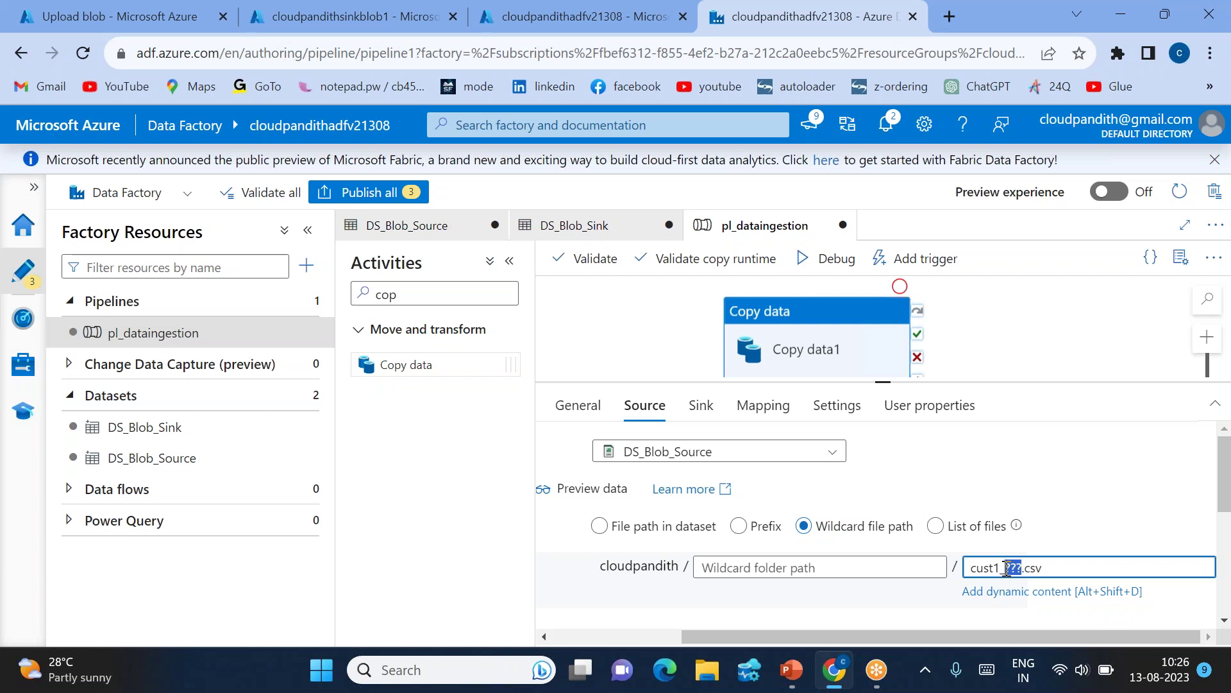
- Run the pl_dataingestion pipeline in debug mode, refresh its run status, and review the Copy data1 run details
click(845, 269)
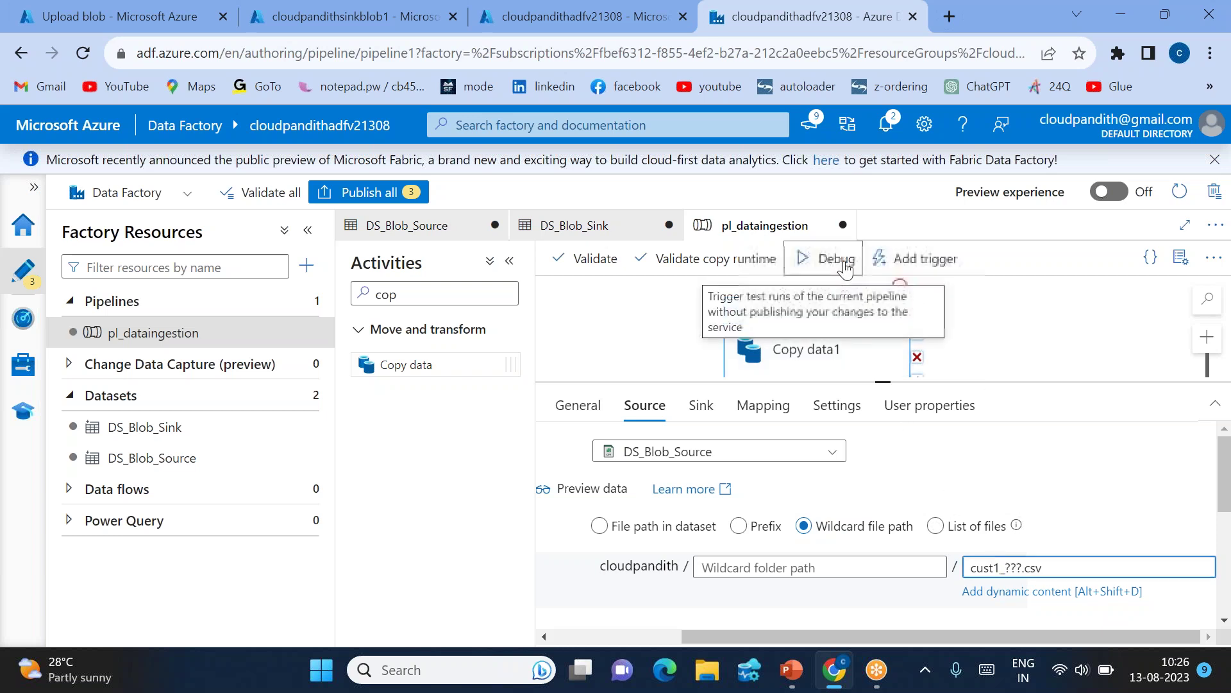
click(1011, 349)
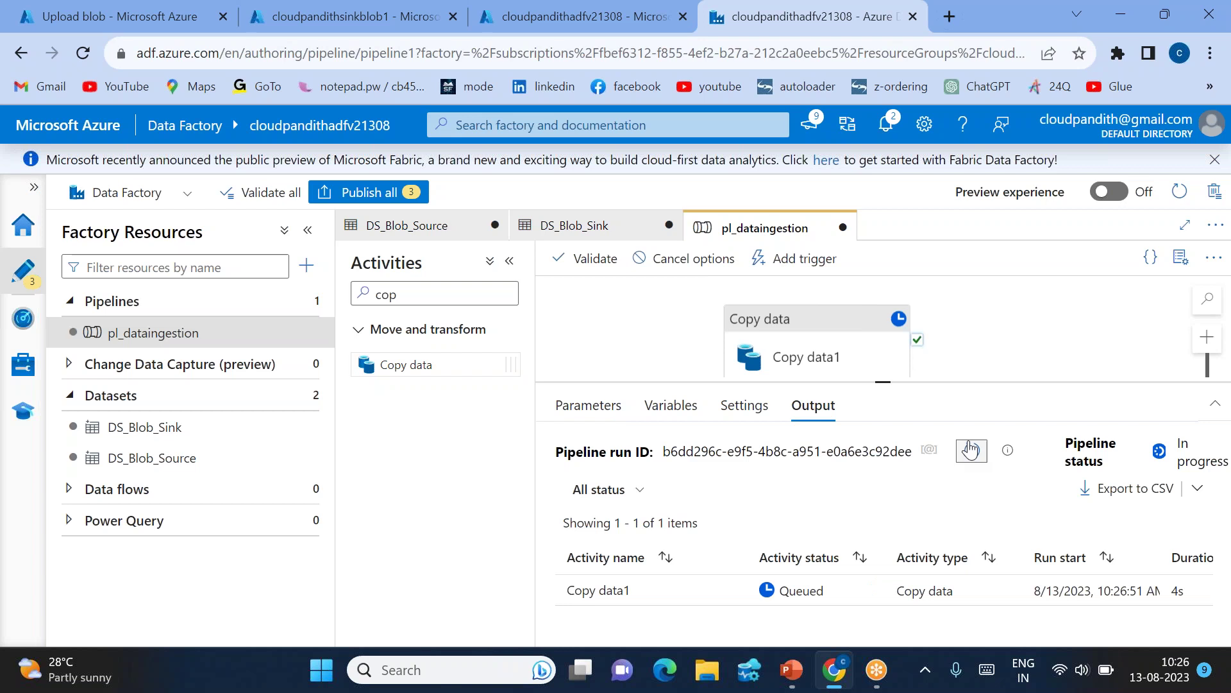
click(970, 450)
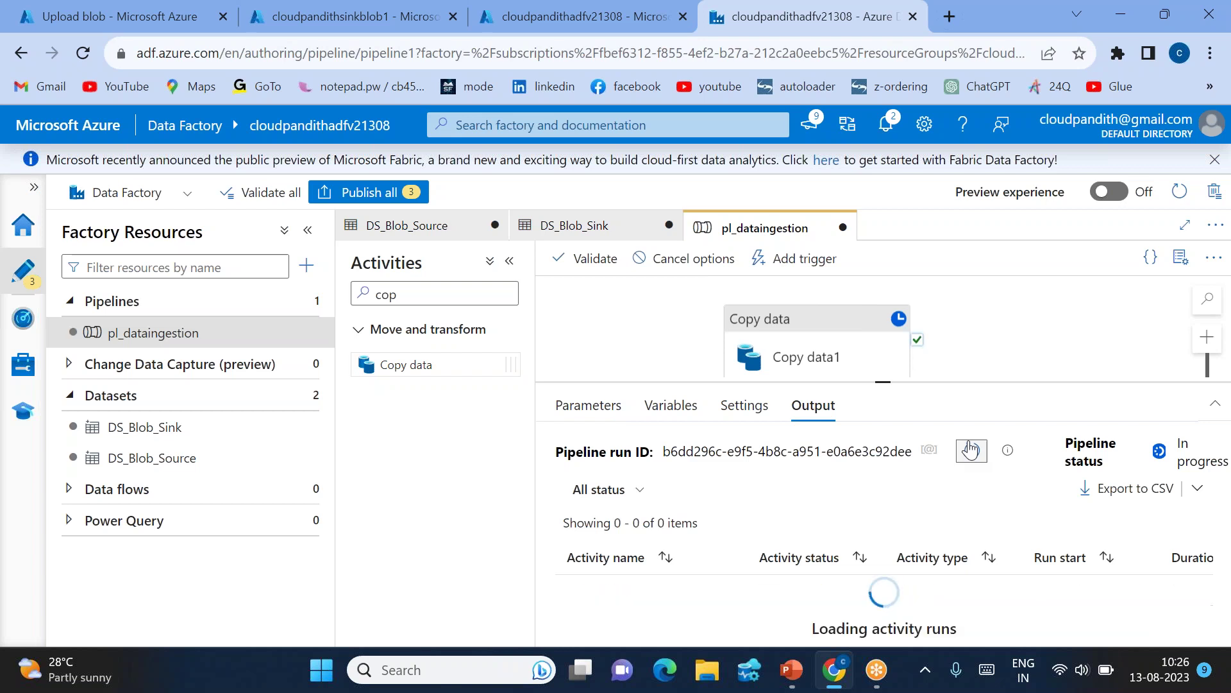
click(971, 449)
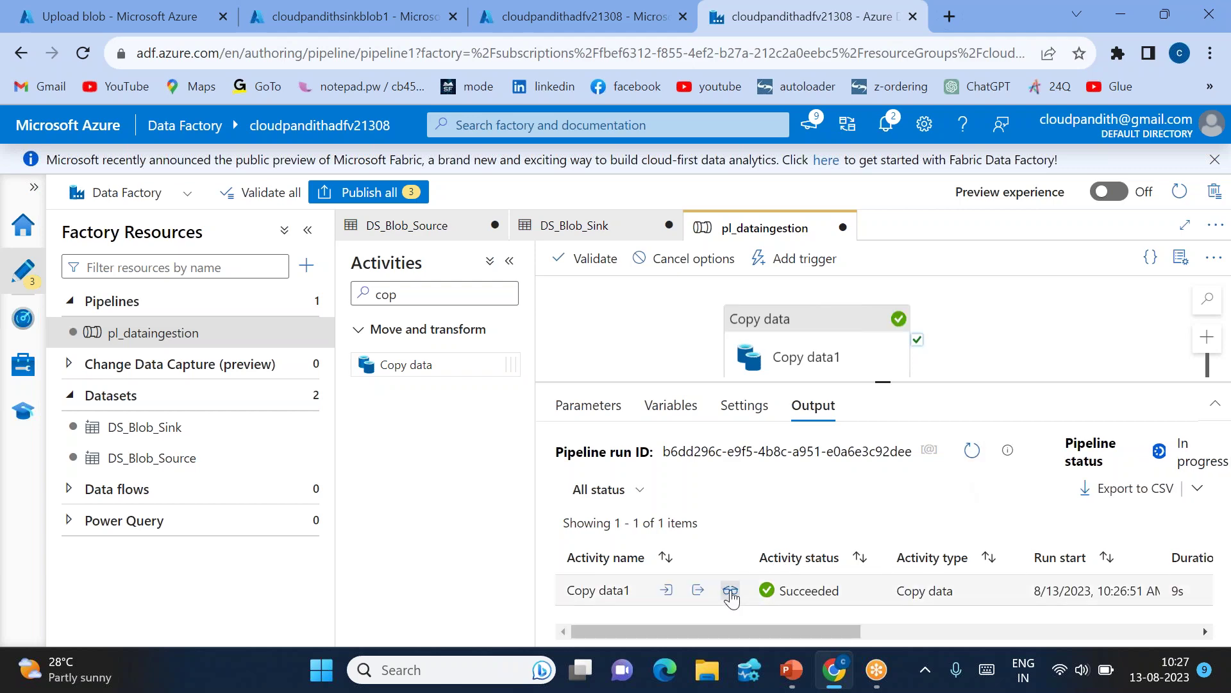
click(730, 591)
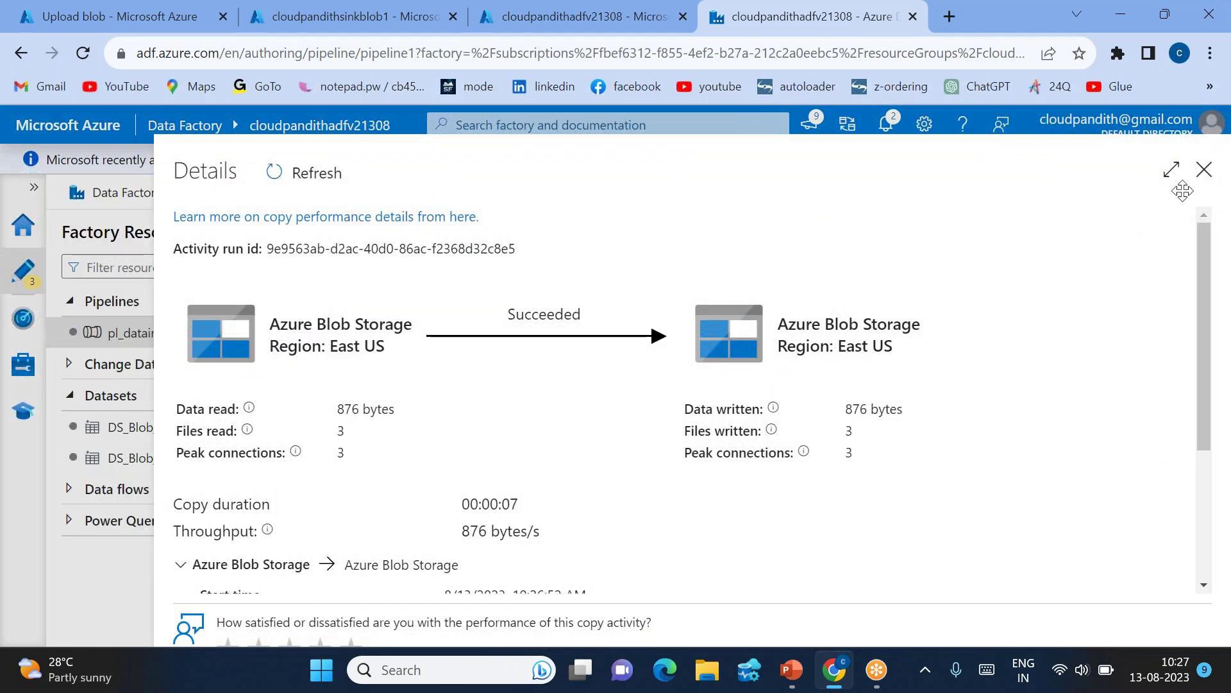
click(1204, 169)
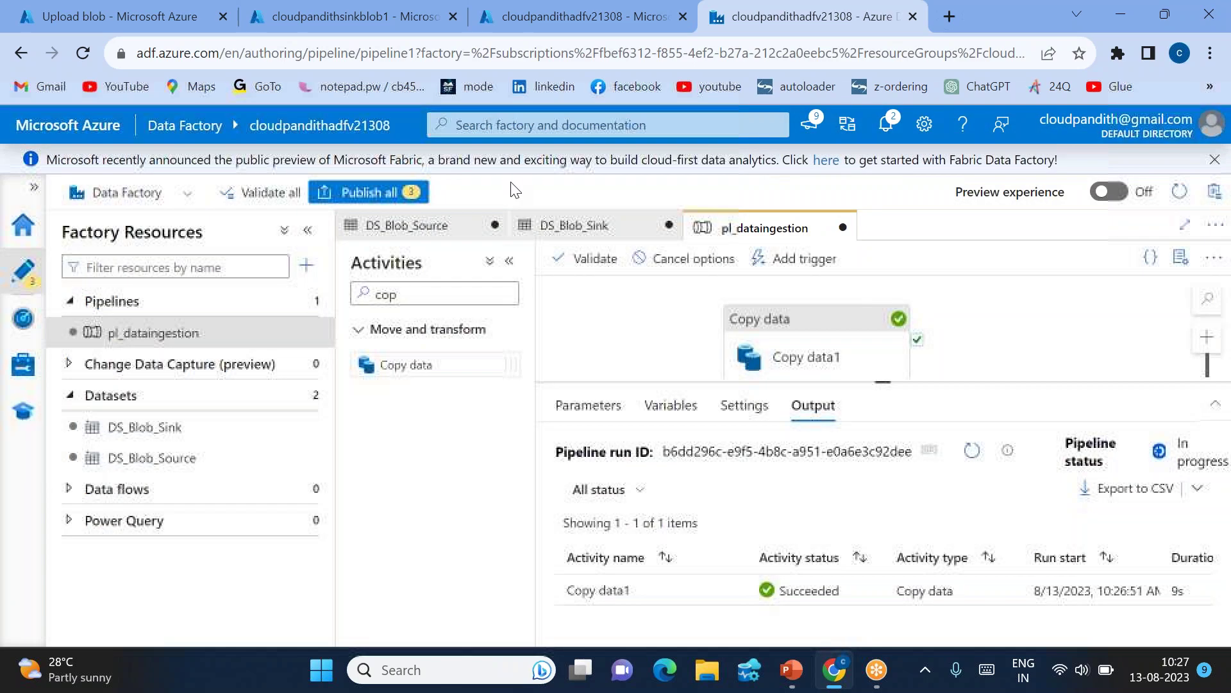
- Open the custout container in cloudpandithsinkblob1 and compare its copied files with the Scenarios-1 slide in the PowerPoint slide show
click(329, 8)
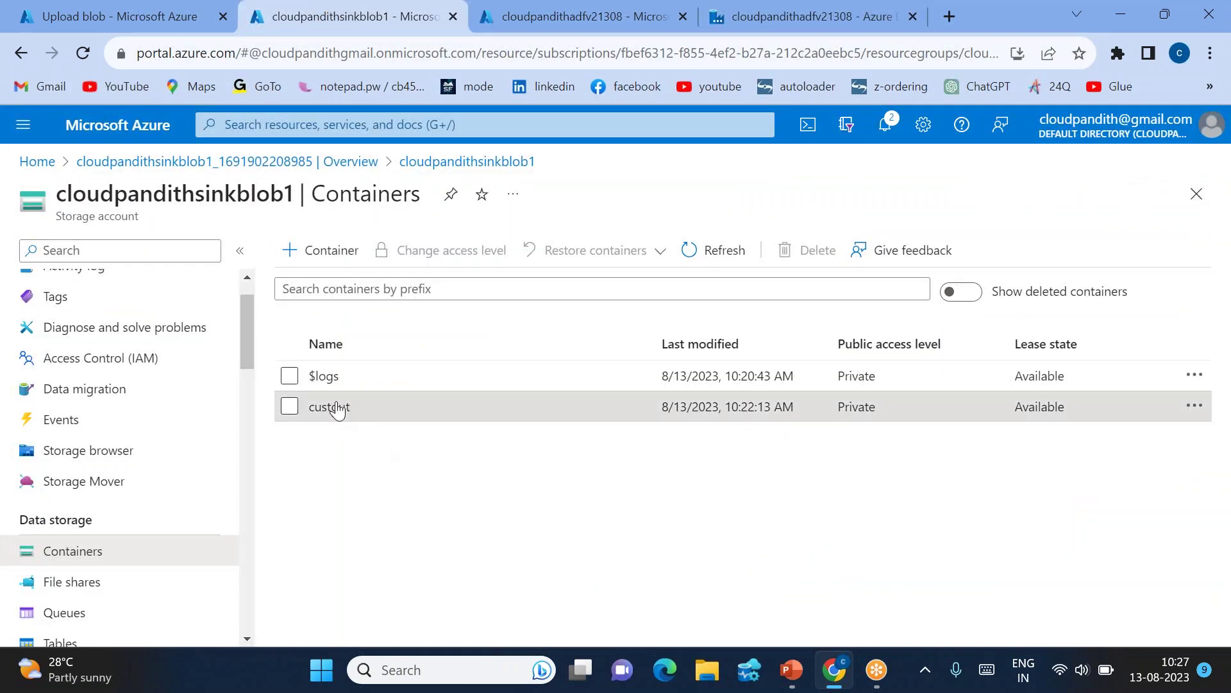
click(329, 406)
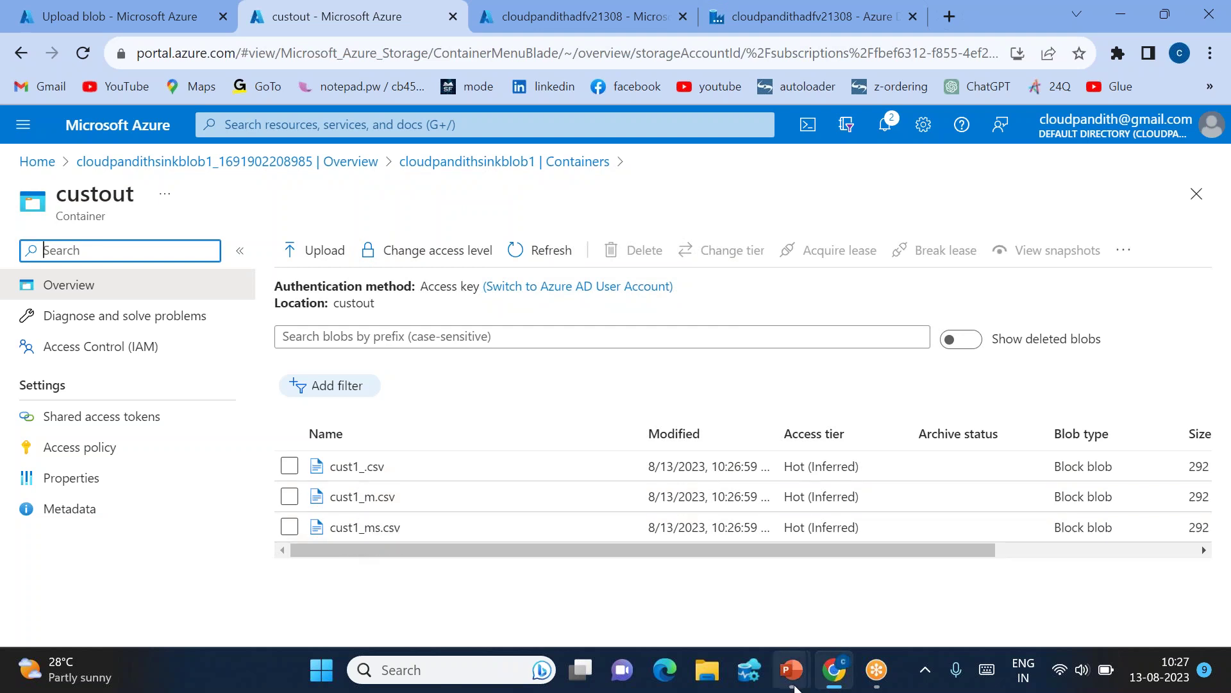
mouse_move(792, 670)
click(875, 612)
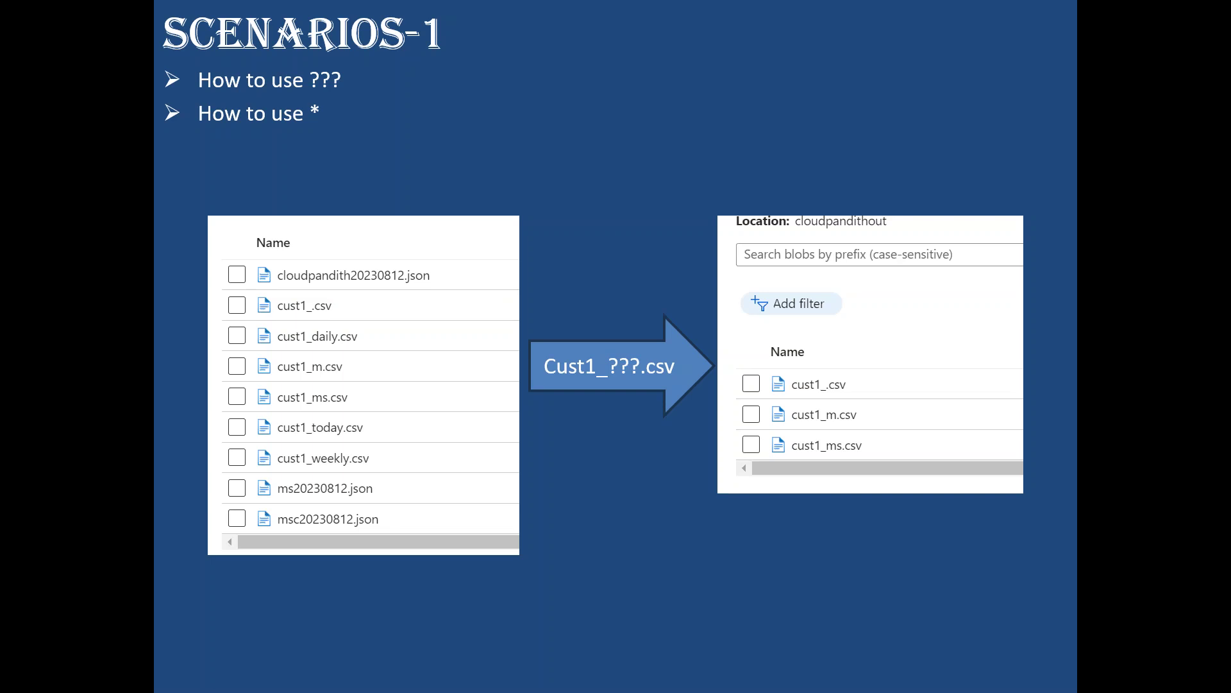
- Advance the slide show to Scenarios-2, reveal the Cust1_???*.csv and Cust1_*.csv patterns, and return to the custout container in the browser
key(Right)
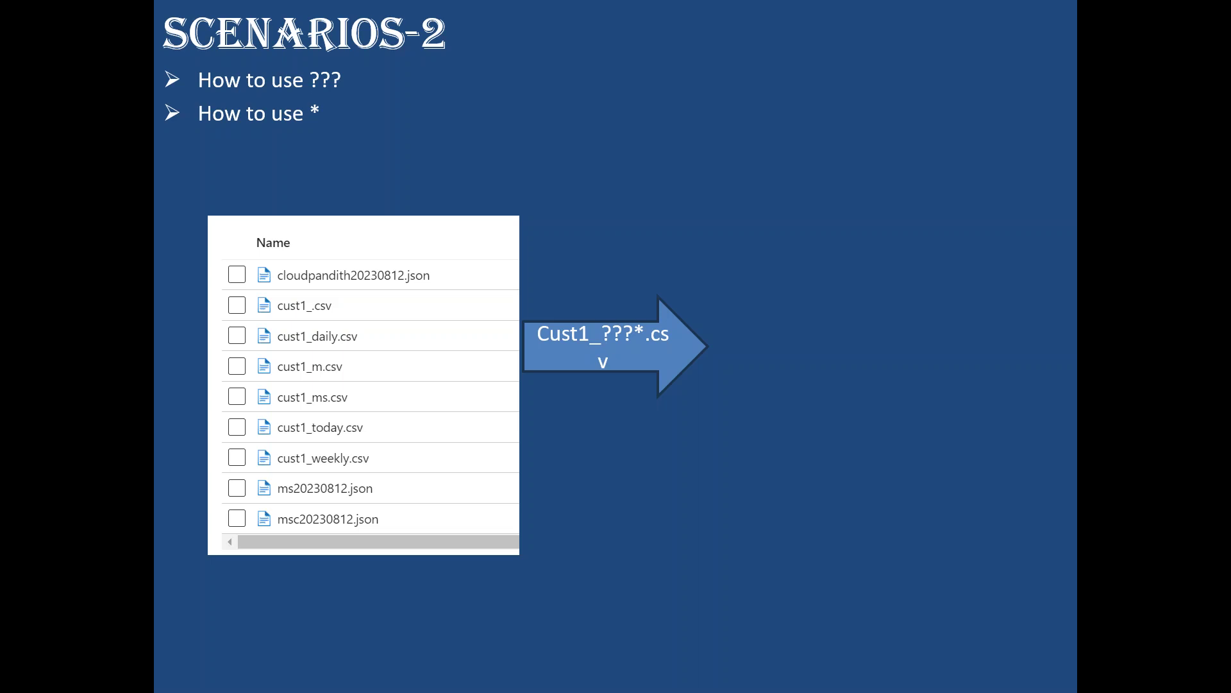
key(Right)
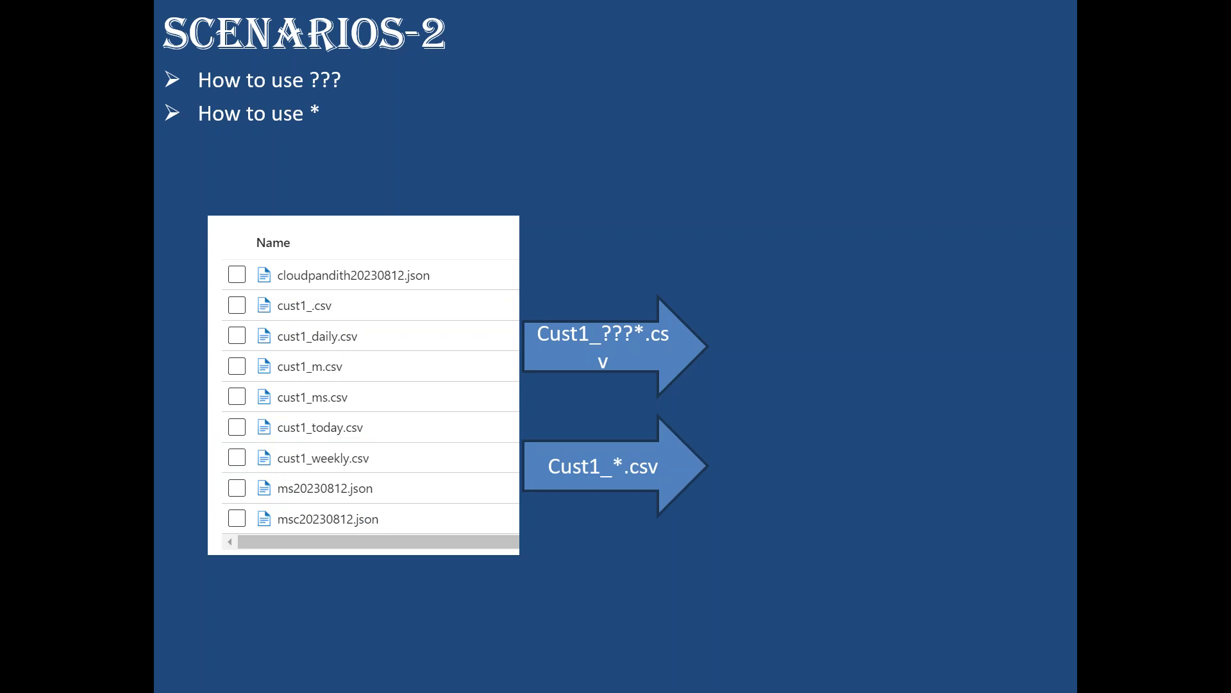
key(alt+Tab)
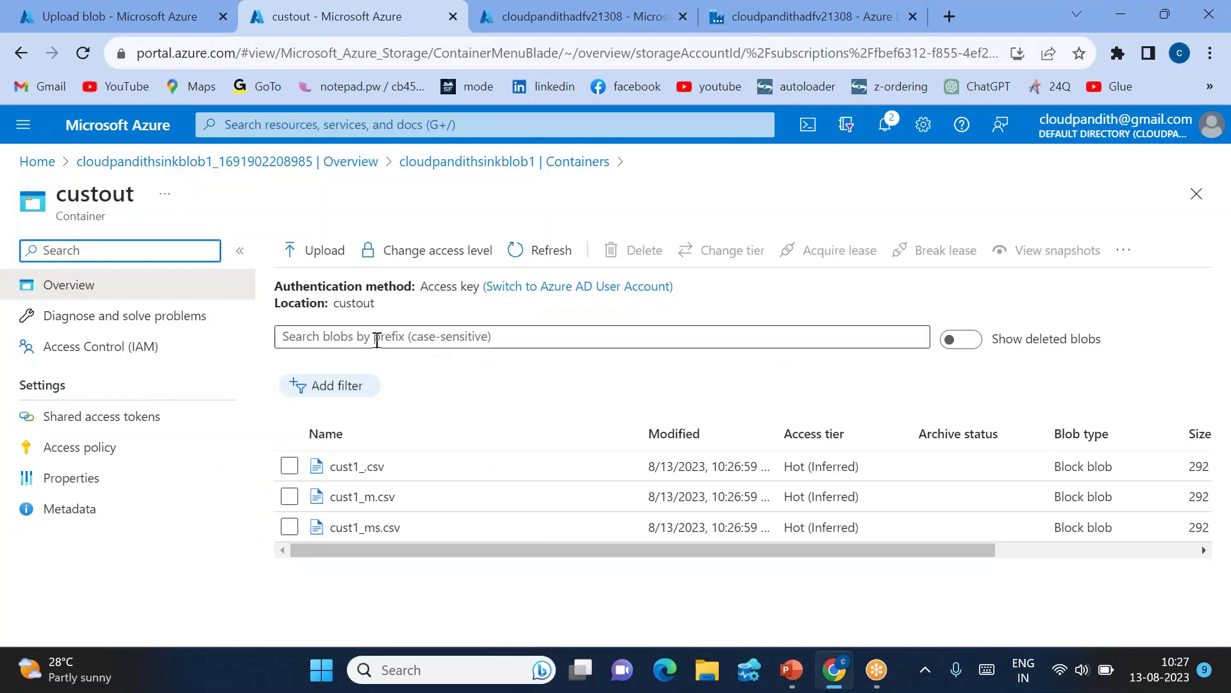
- Delete the cust1_.csv, cust1_m.csv and cust1_ms.csv blobs from the custout container
click(289, 465)
click(289, 496)
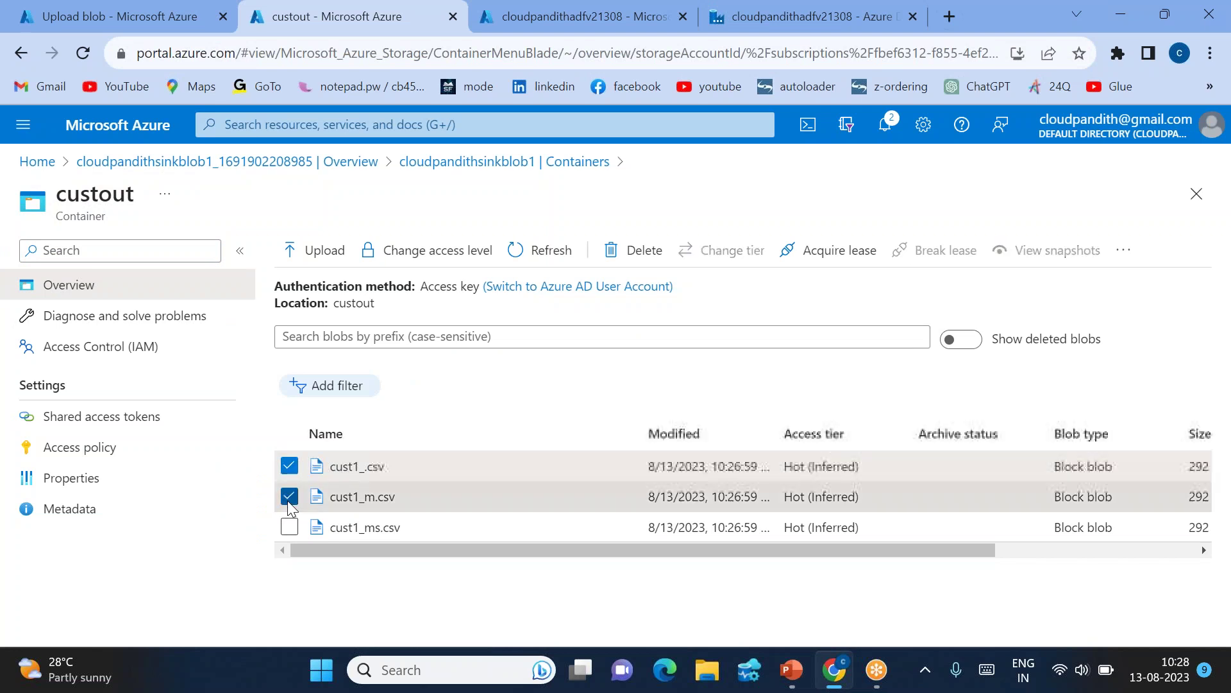
click(290, 527)
click(642, 259)
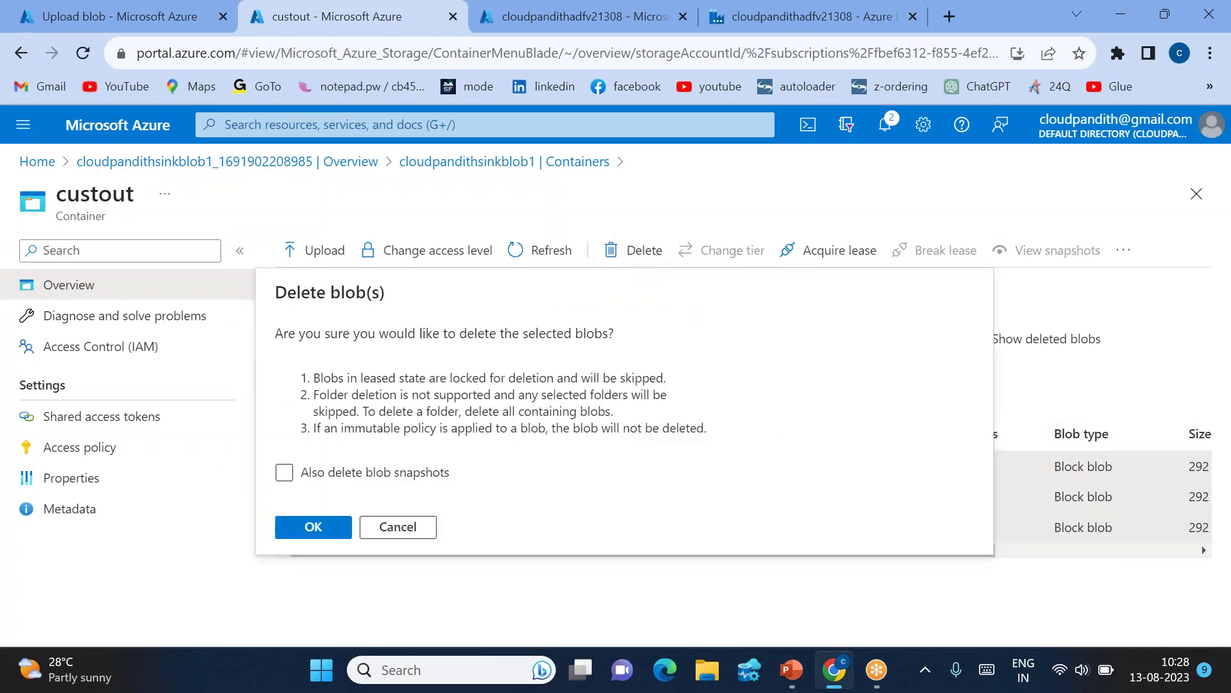
click(311, 525)
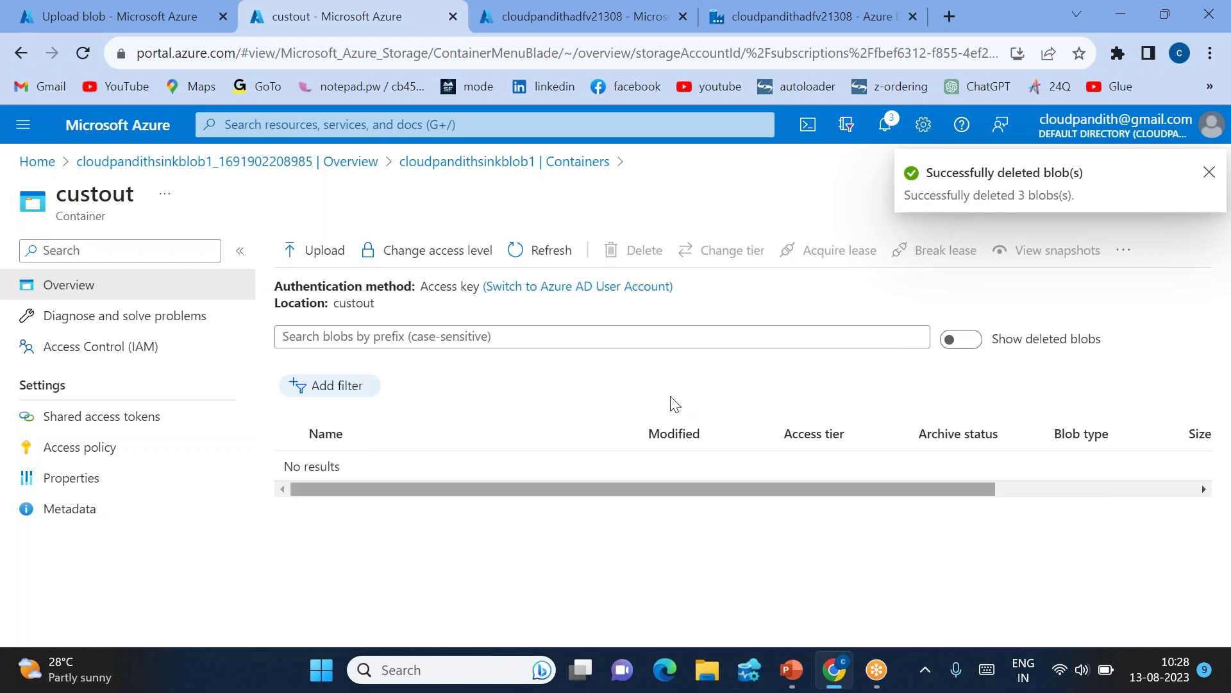
- Return to the data factory and set the Copy data1 source's wildcard file name to cust1_???*.csv
click(729, 25)
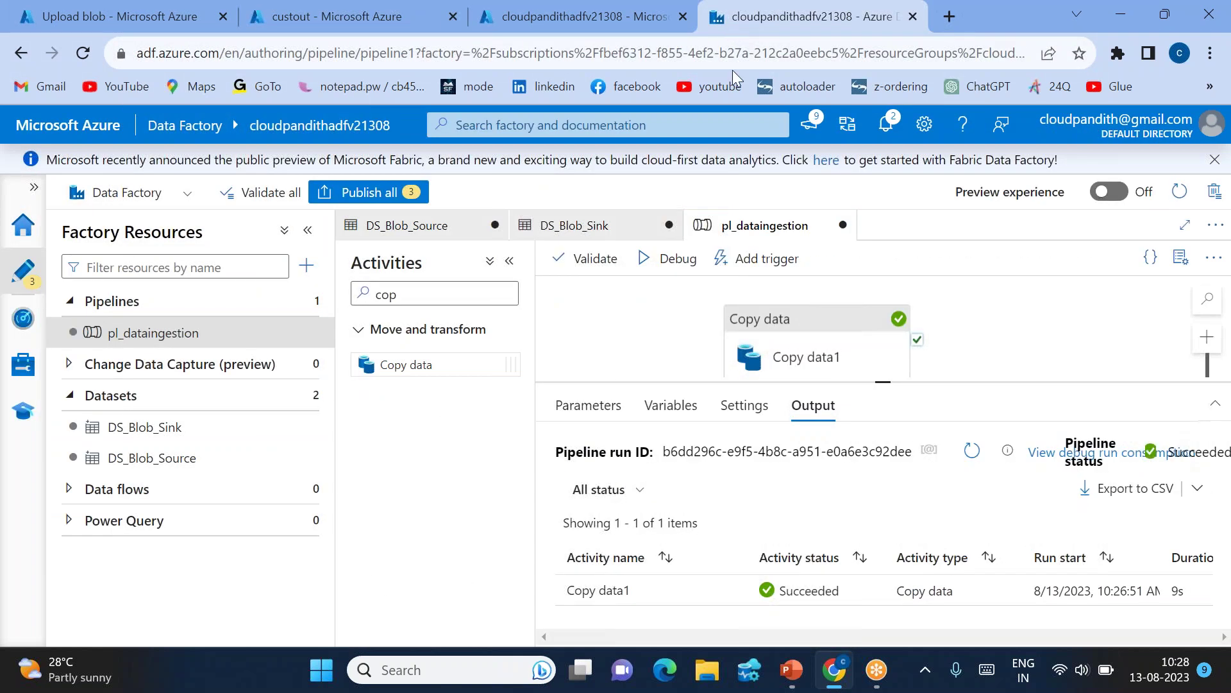
click(797, 353)
drag(883, 634, 983, 634)
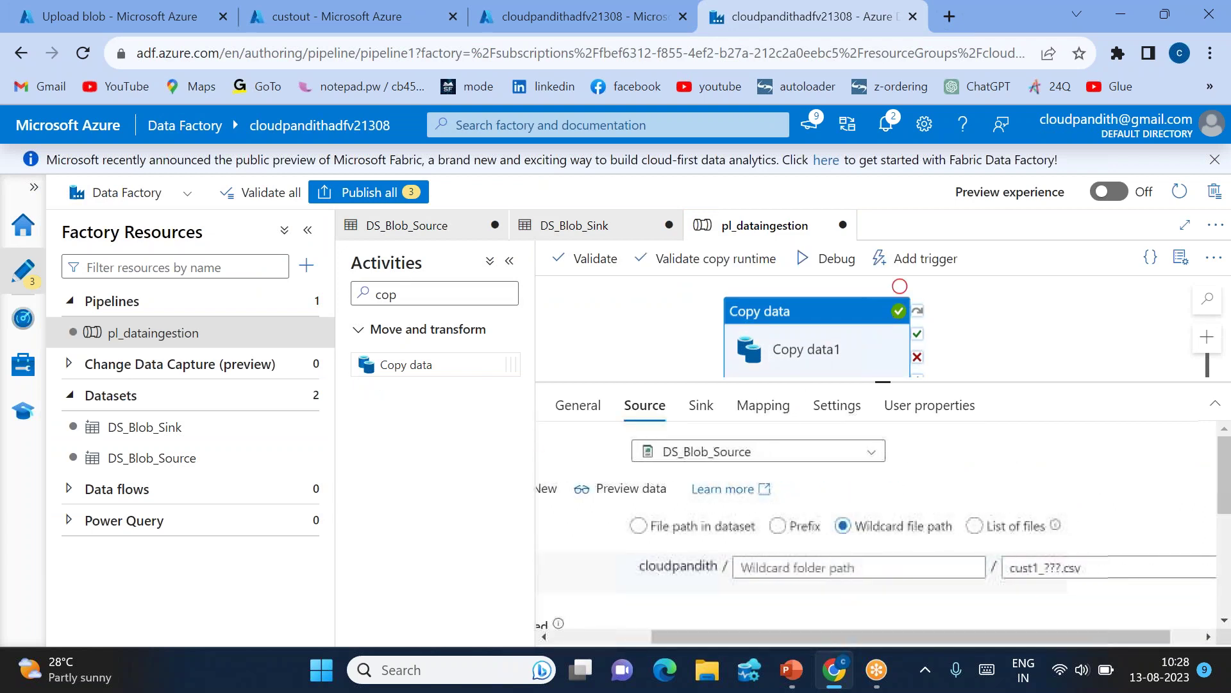
click(1061, 569)
text(*)
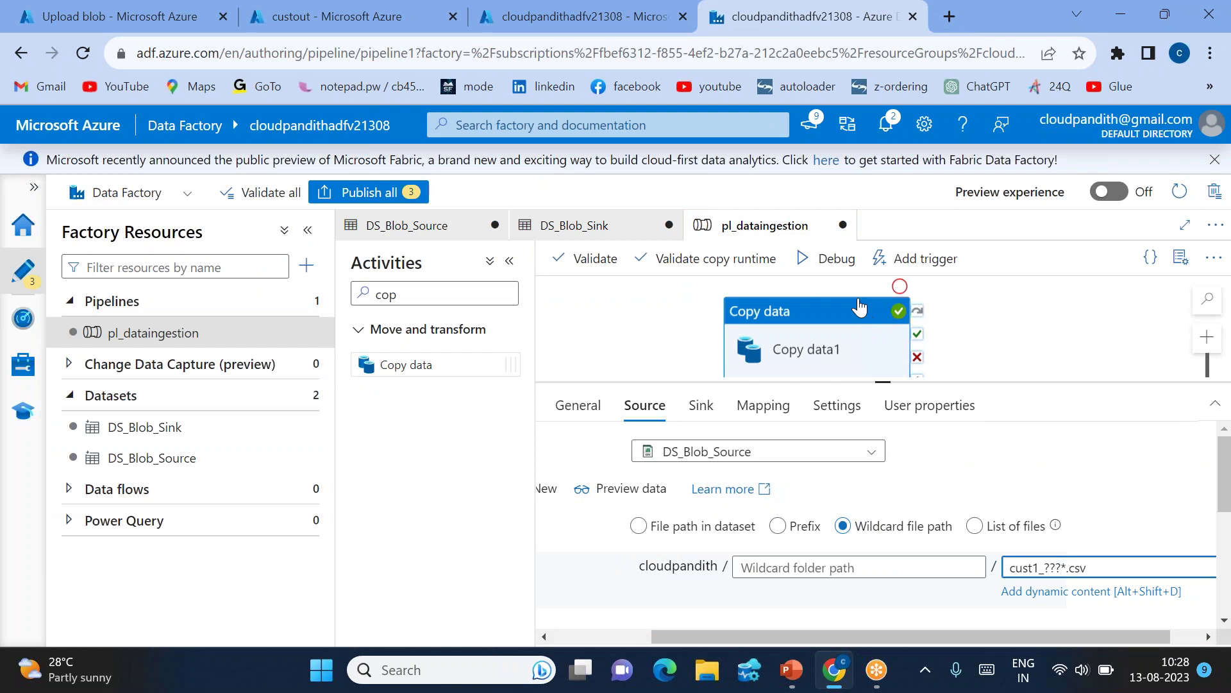
- Run the pl_dataingestion pipeline in debug mode, refresh its status until the run finishes, and review the Copy data1 run details
click(827, 259)
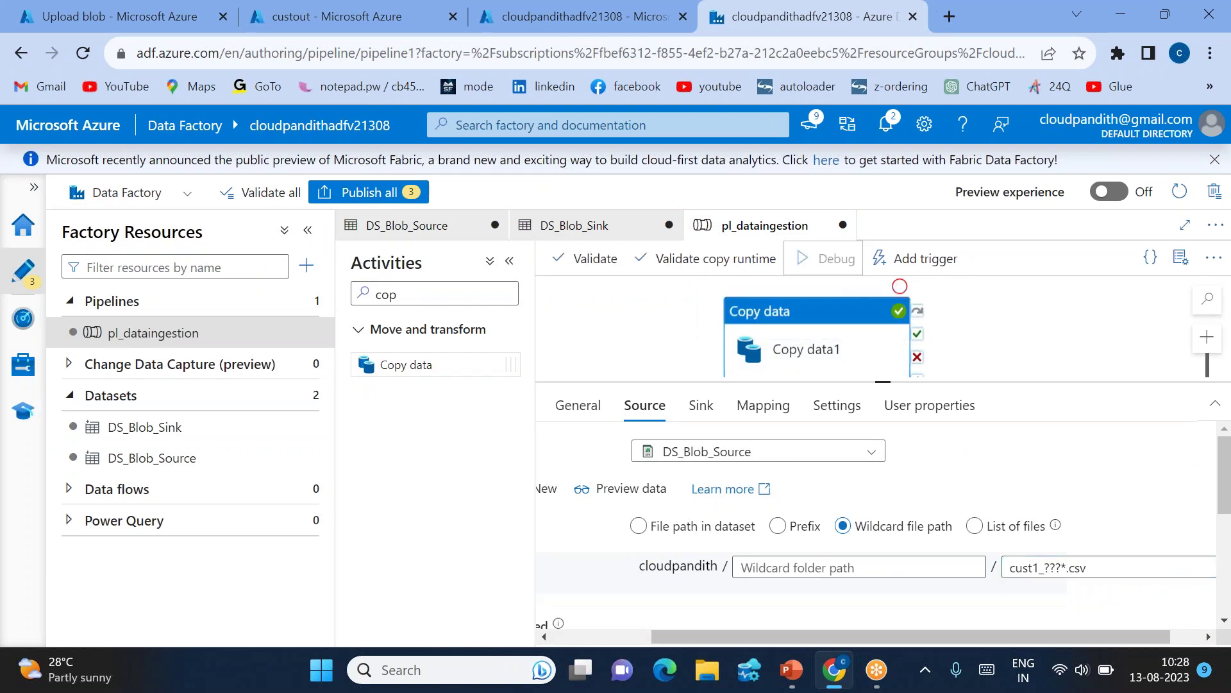
click(971, 352)
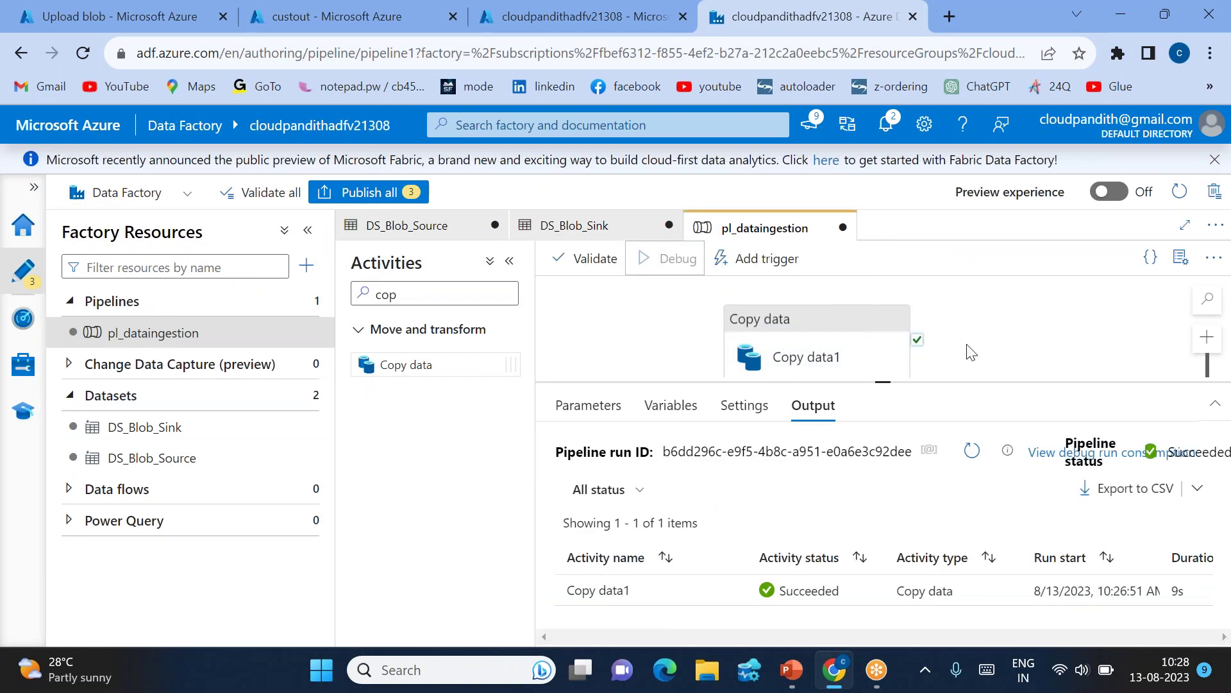
click(972, 451)
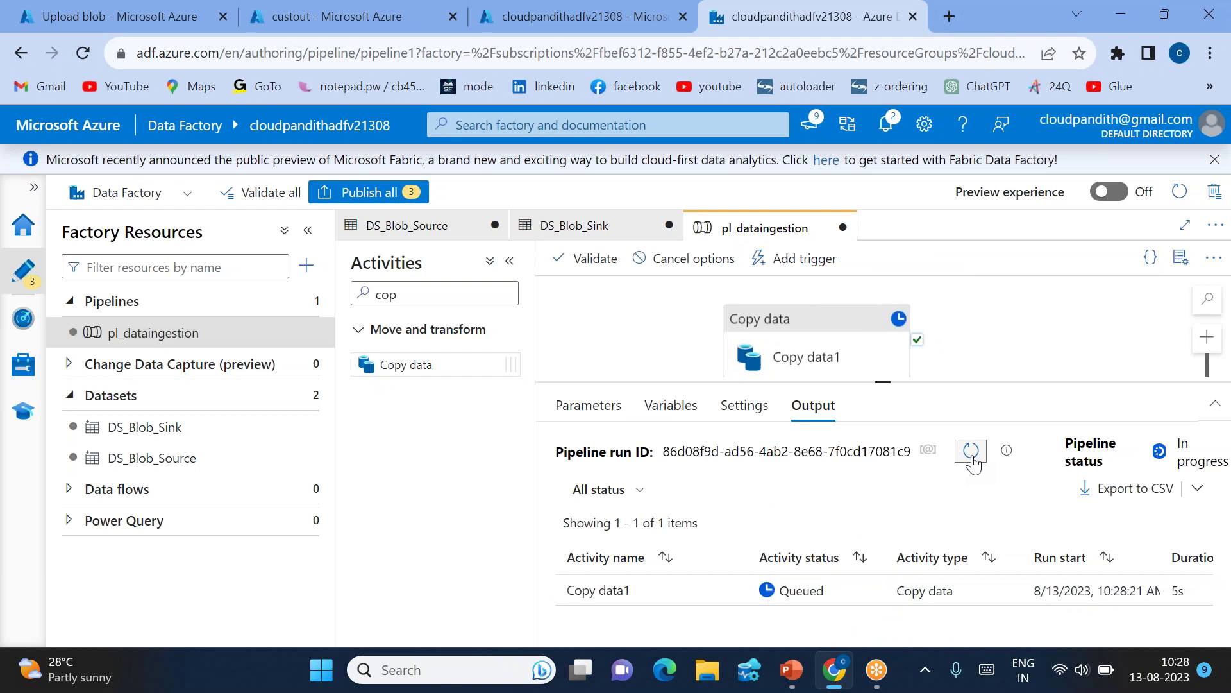
click(972, 451)
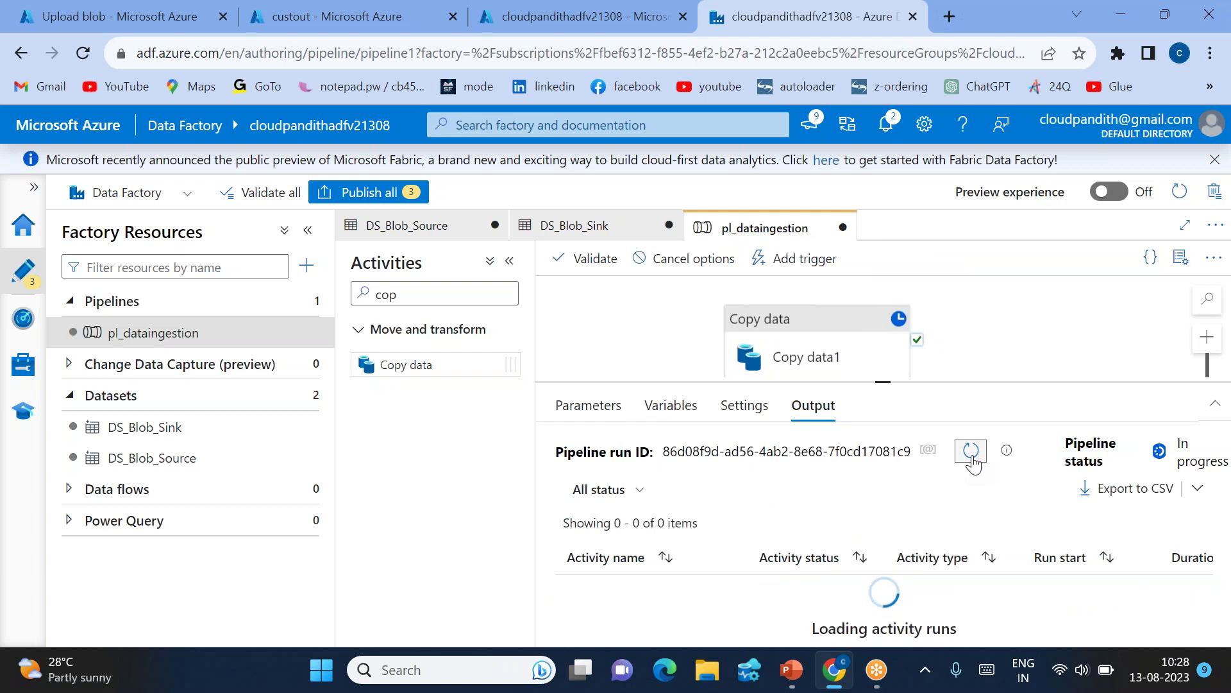
click(972, 451)
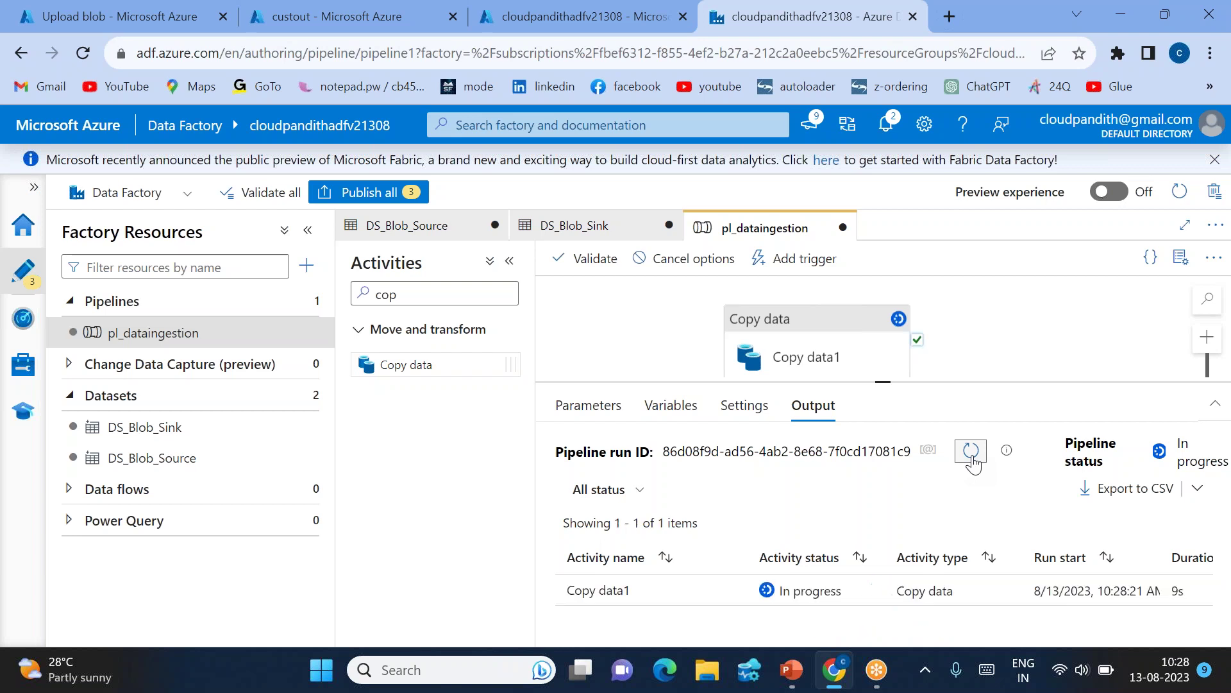
click(972, 452)
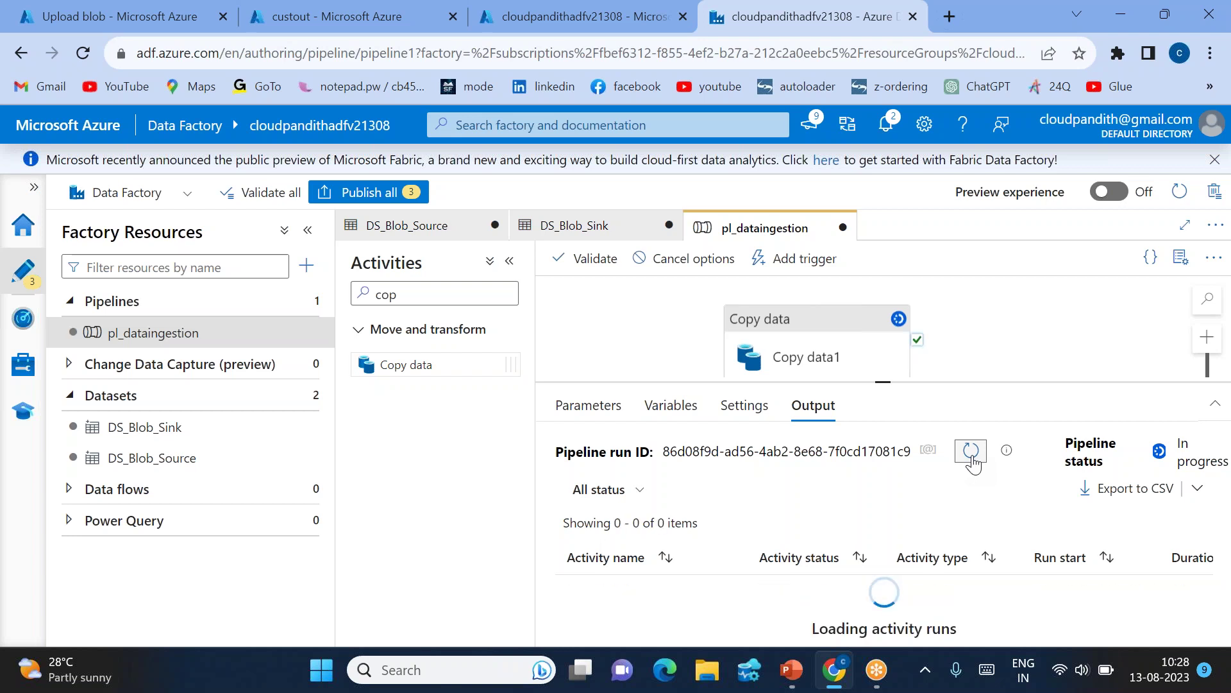
click(971, 450)
click(731, 604)
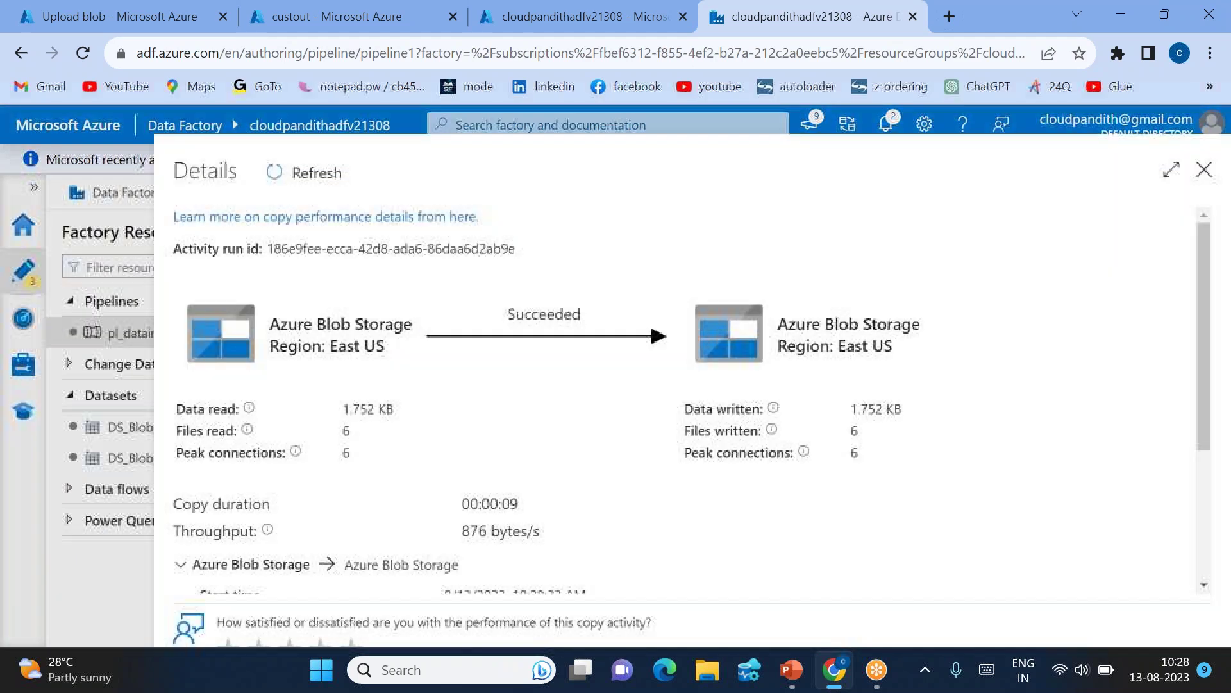
click(1204, 169)
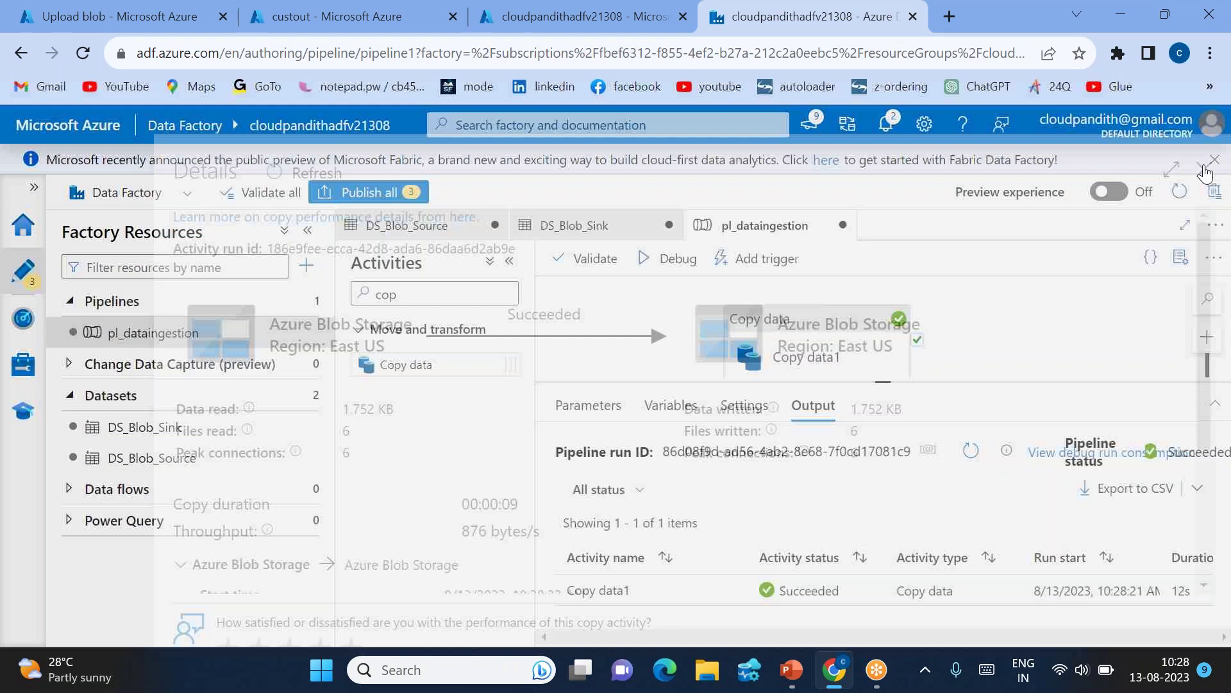
- Refresh the custout container in the sink account and compare its files with the output on PowerPoint's Scenarios-2 slide, returning to the browser
click(312, 26)
click(551, 250)
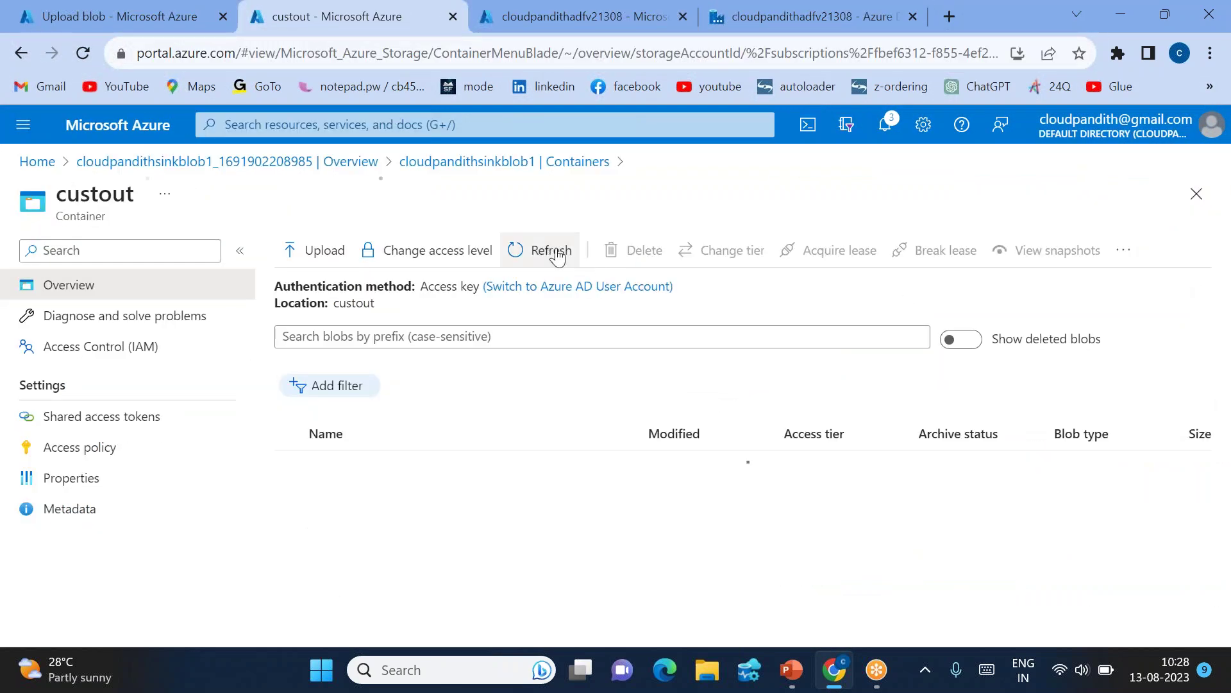
scroll(393, 495, down, 1)
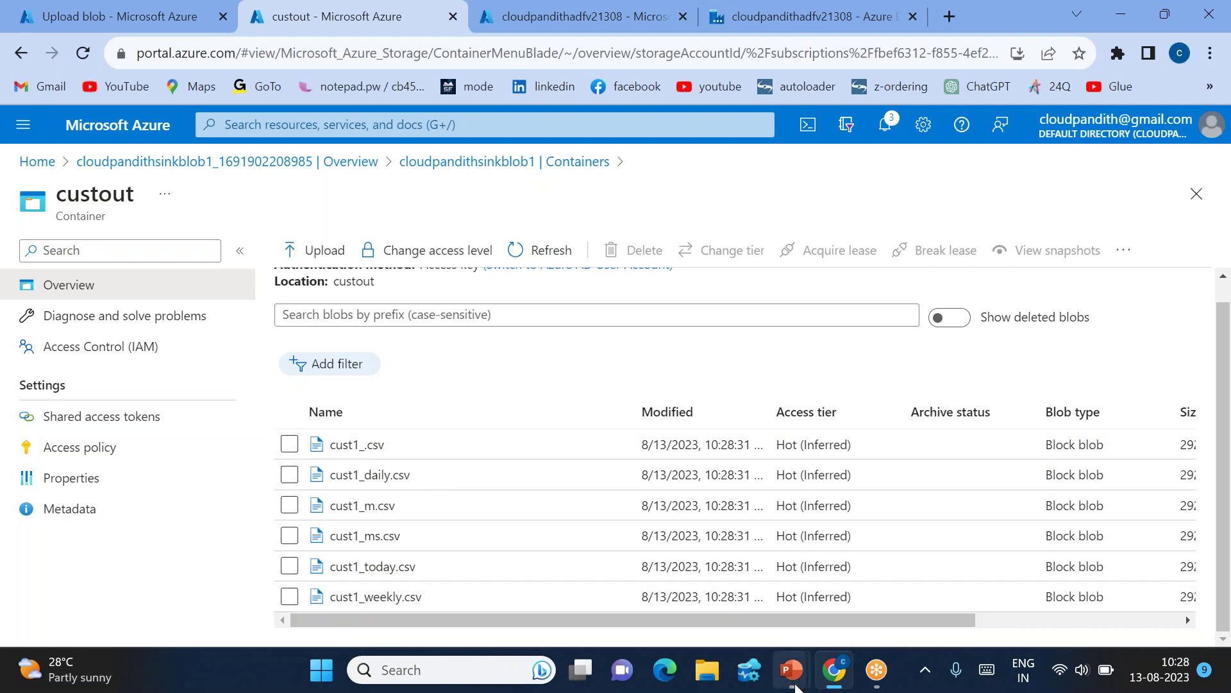
mouse_move(792, 670)
click(828, 558)
click(811, 311)
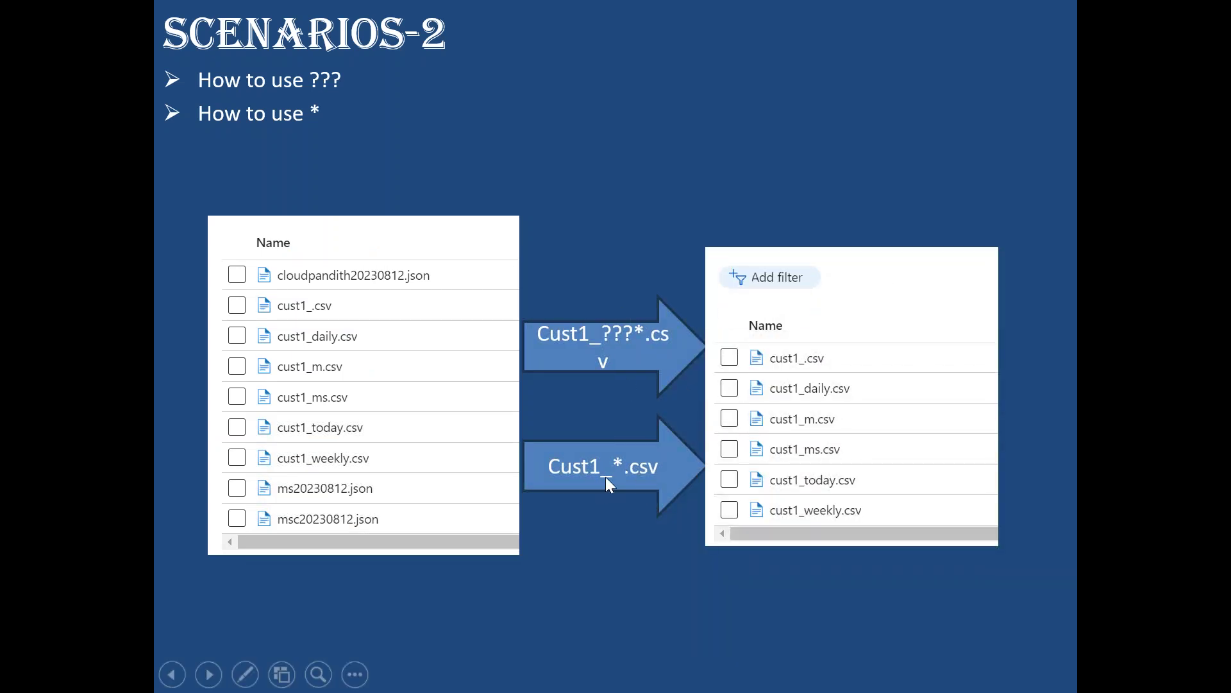
key(alt+Tab)
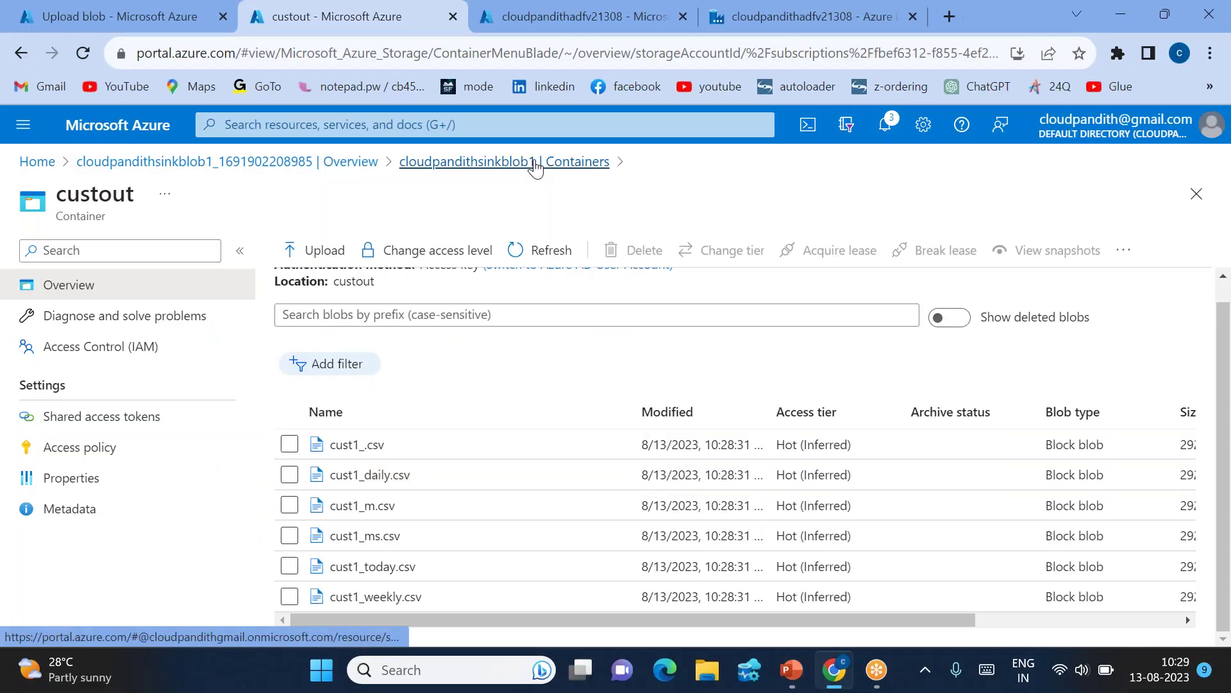
- Delete the custout container from the cloudpandithsinkblob1 storage account and confirm the deletion
click(536, 162)
click(289, 407)
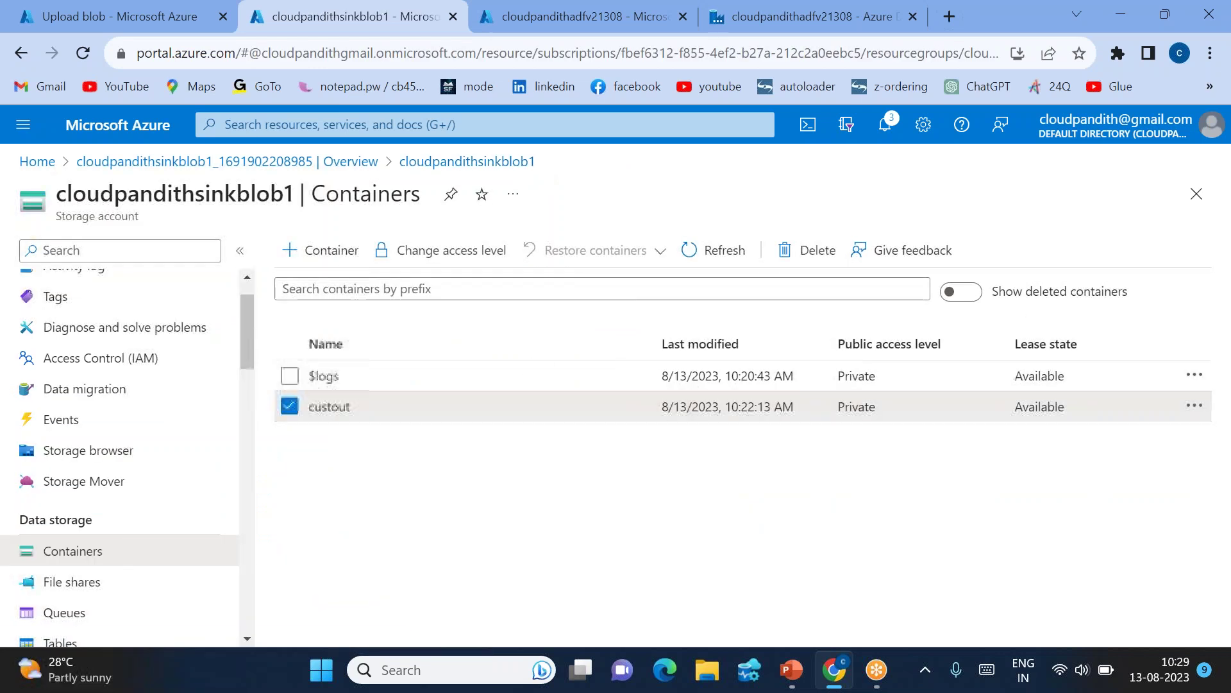
click(809, 250)
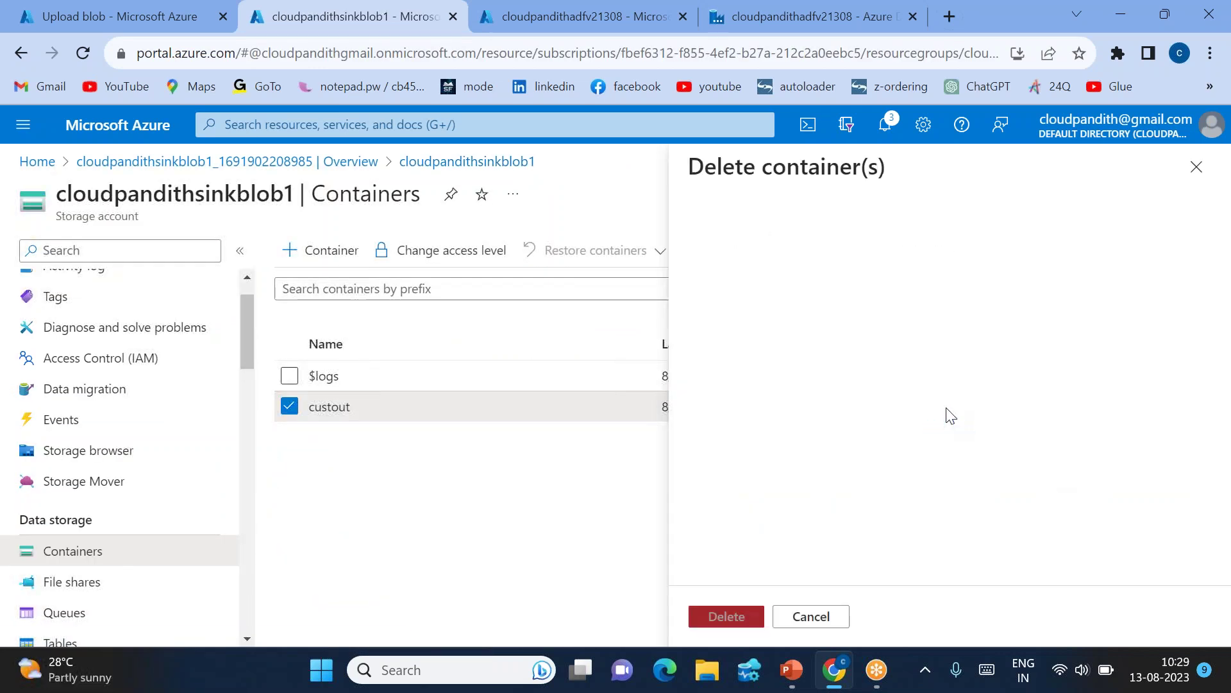
click(747, 621)
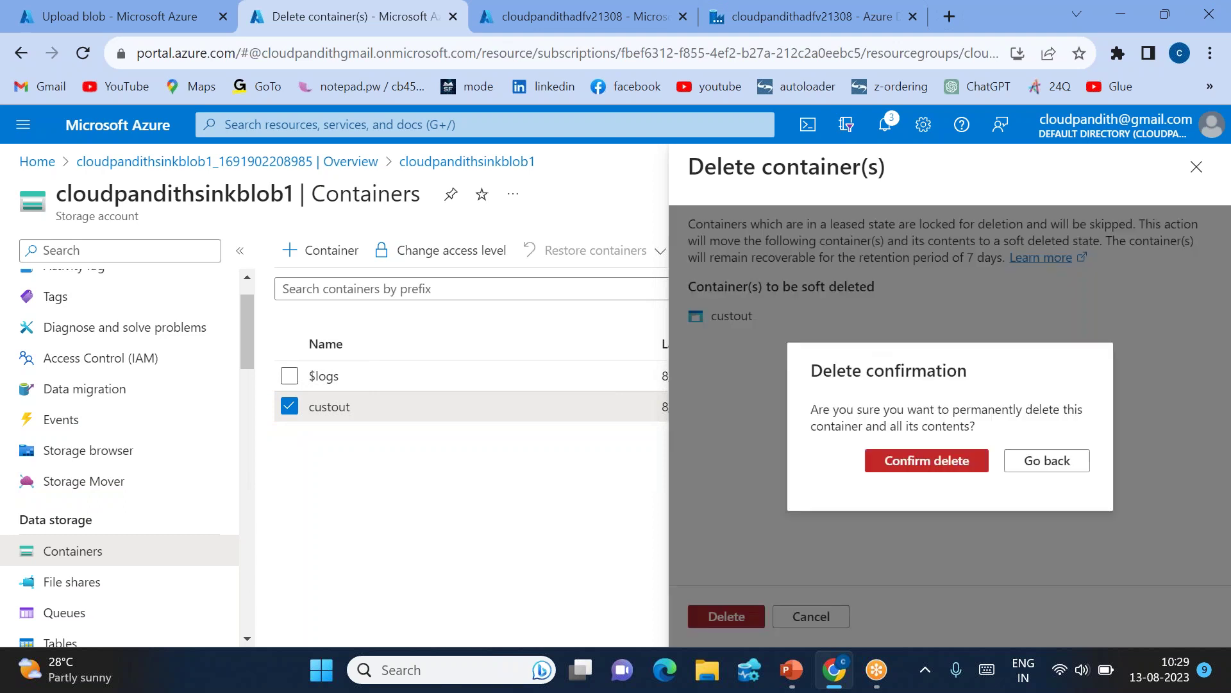
click(942, 475)
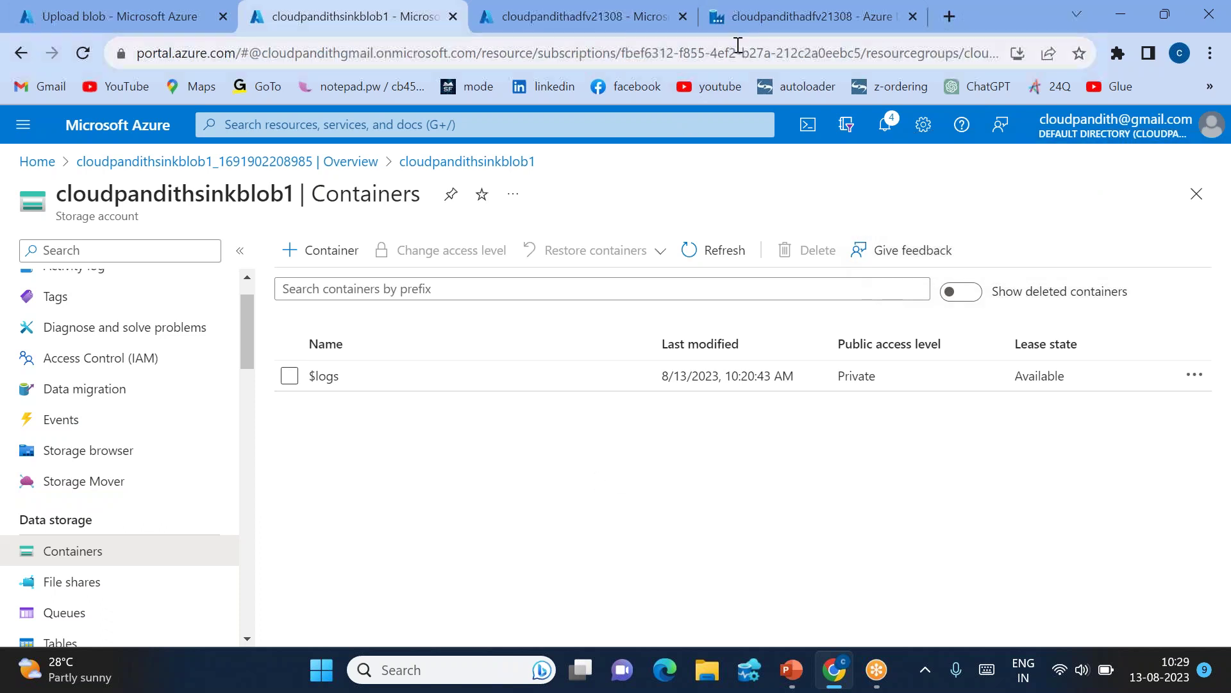
- Change the Copy data1 source's wildcard file name to cust1_*.csv, check the sink account's container list, and return to the data factory
click(731, 28)
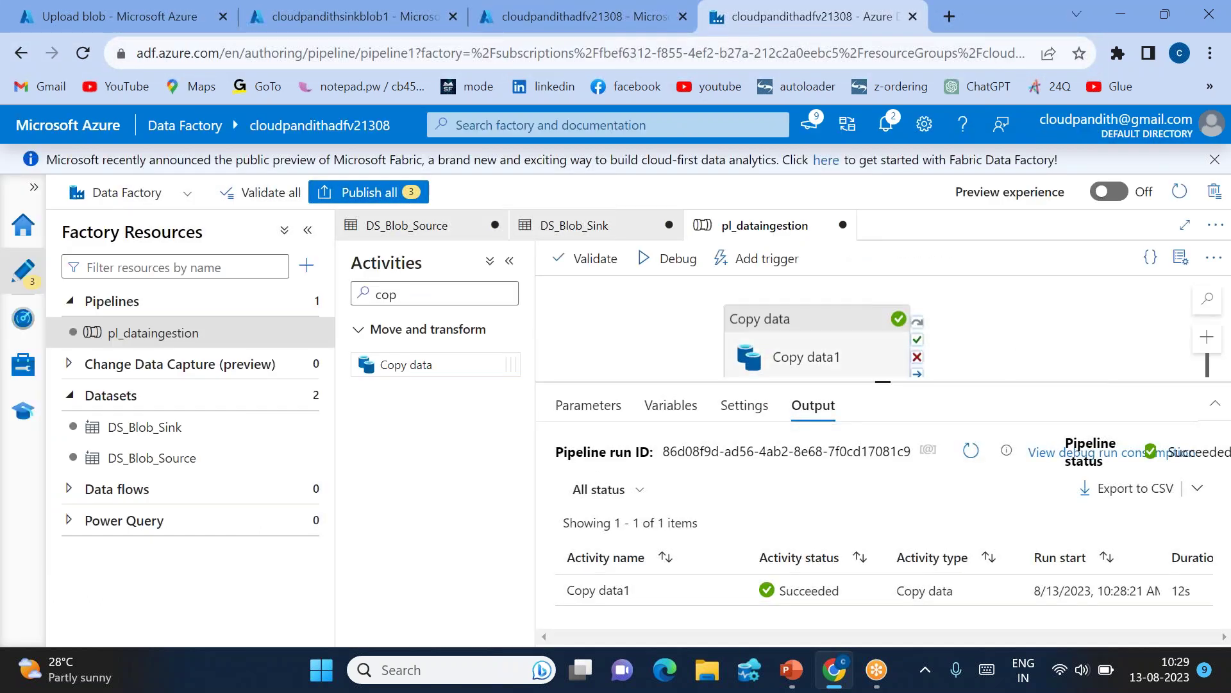
click(898, 319)
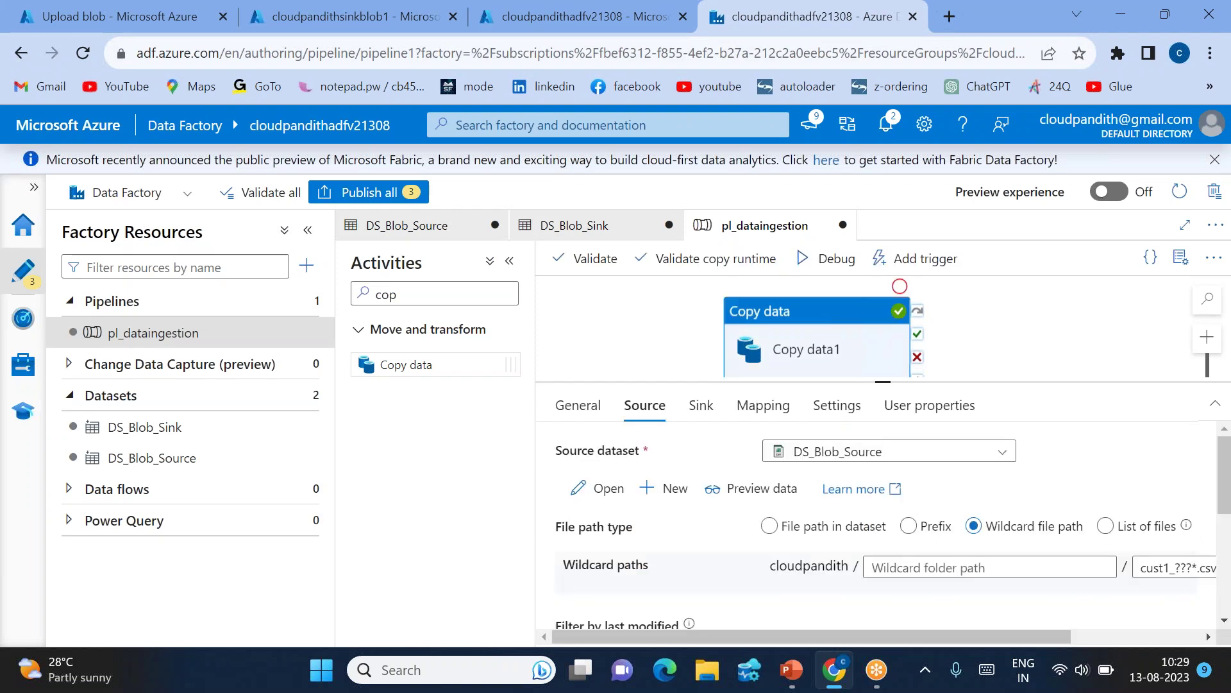
scroll(1091, 532, right, 2)
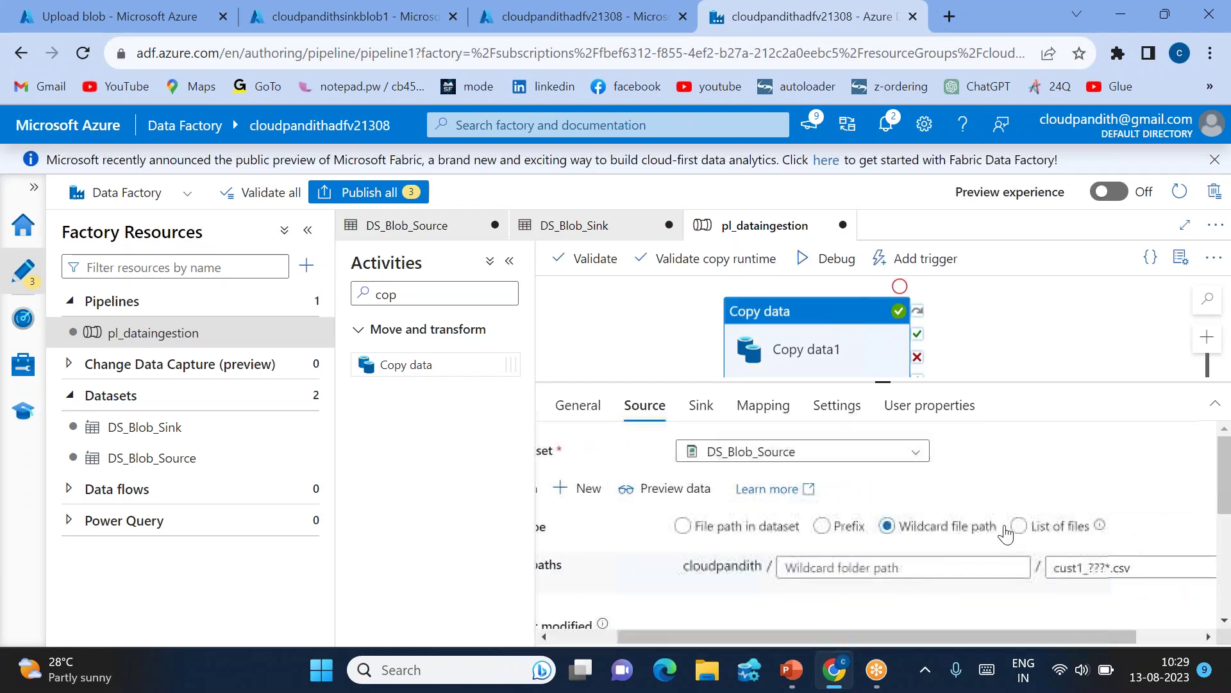
scroll(1094, 574, right, 1)
click(1084, 568)
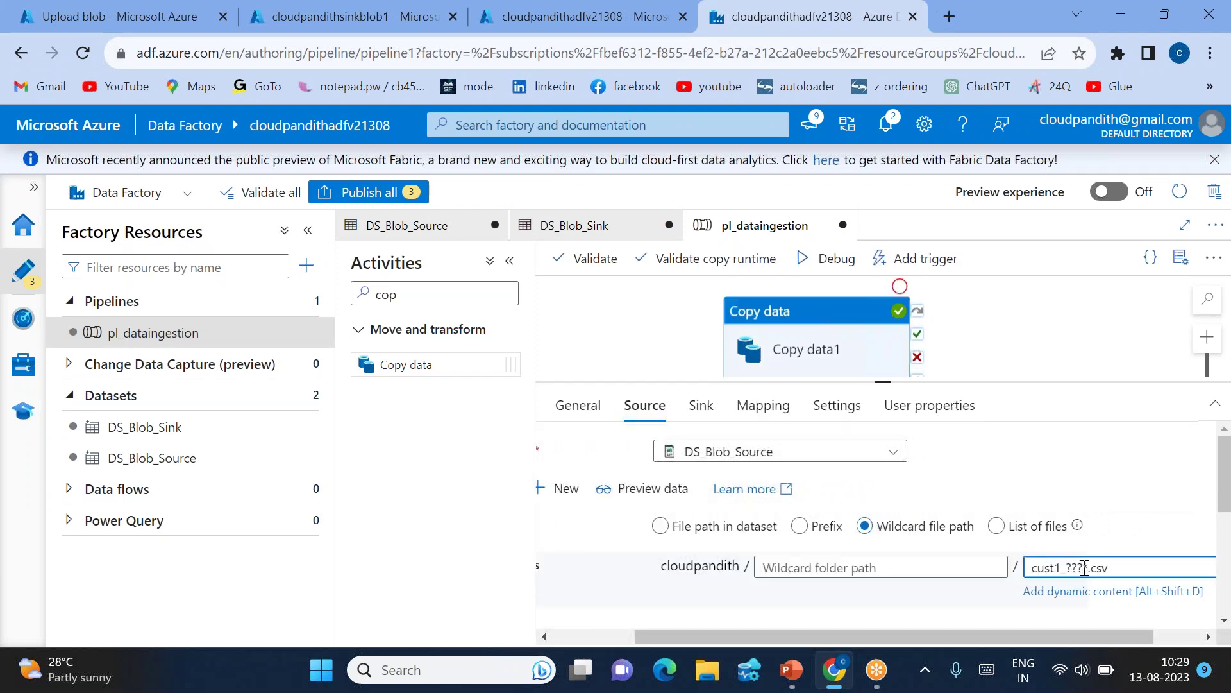
key(BackSpace)
key(BackSpace)
key(BackSpace)
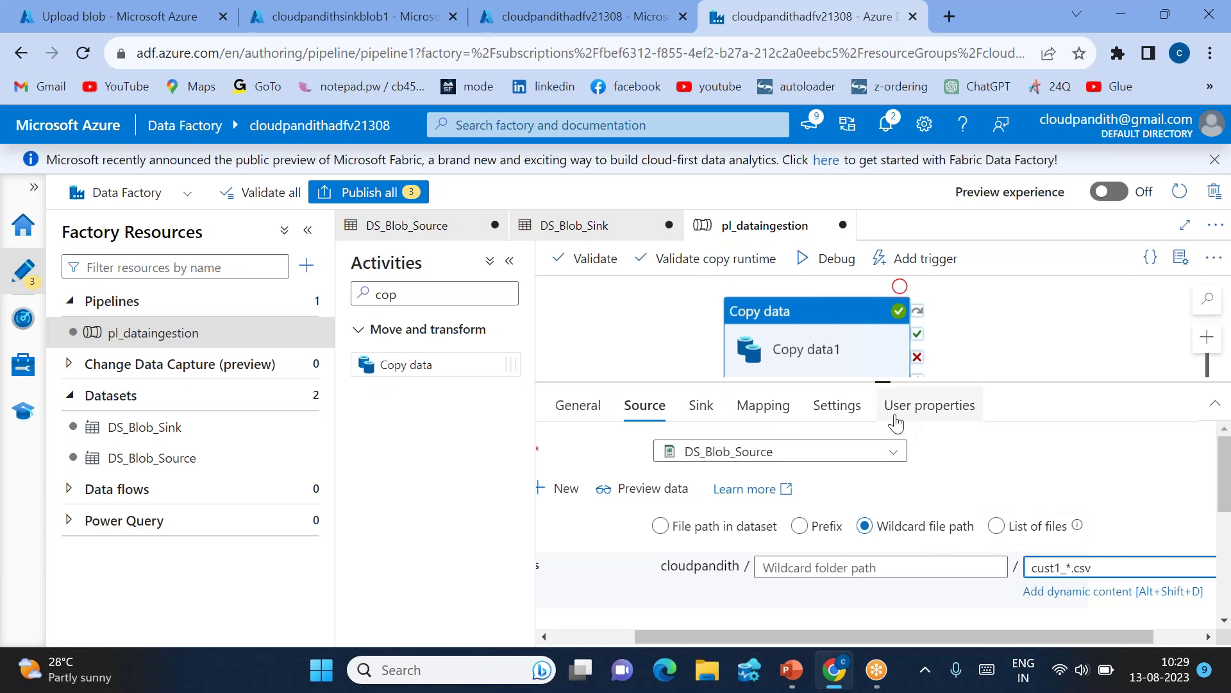
click(265, 9)
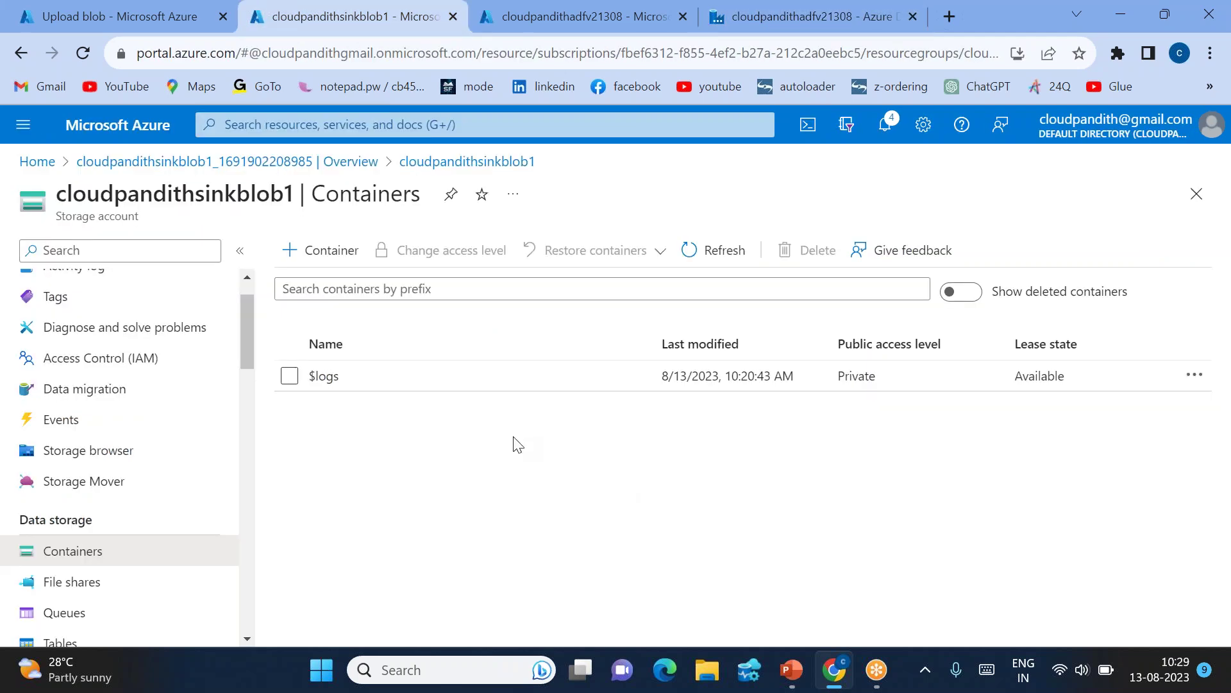
click(737, 25)
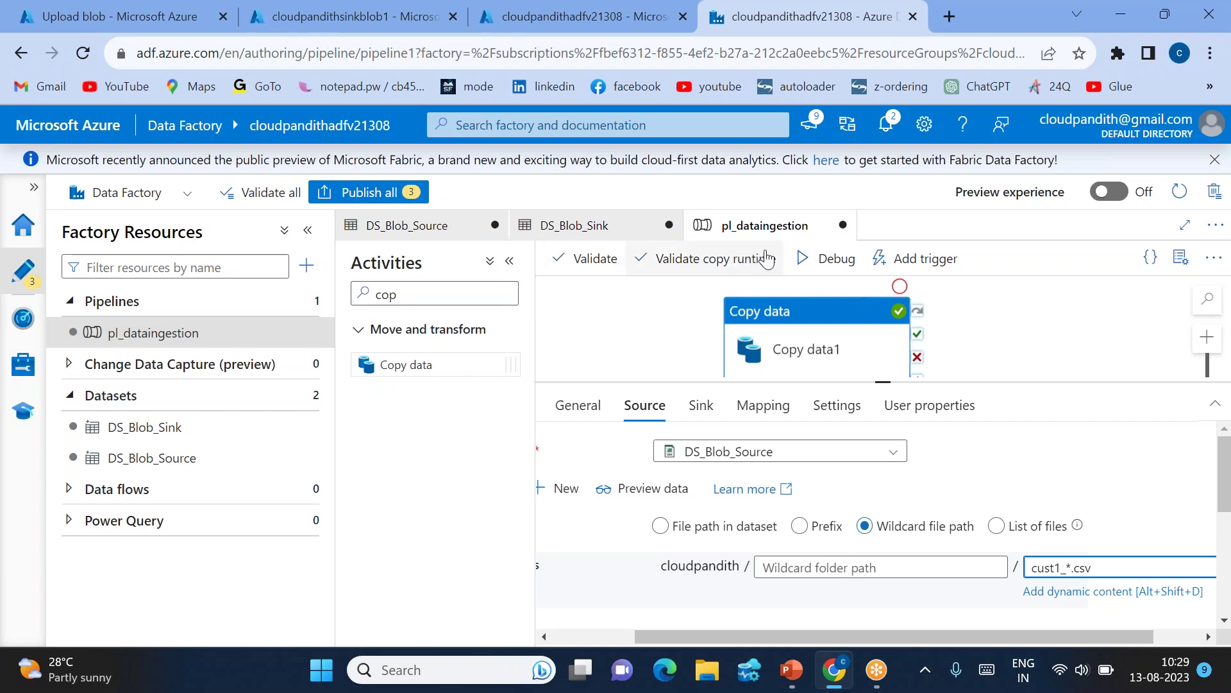
- Run the pl_dataingestion pipeline in debug mode with the cust1_*.csv wildcard and refresh its run status
click(828, 258)
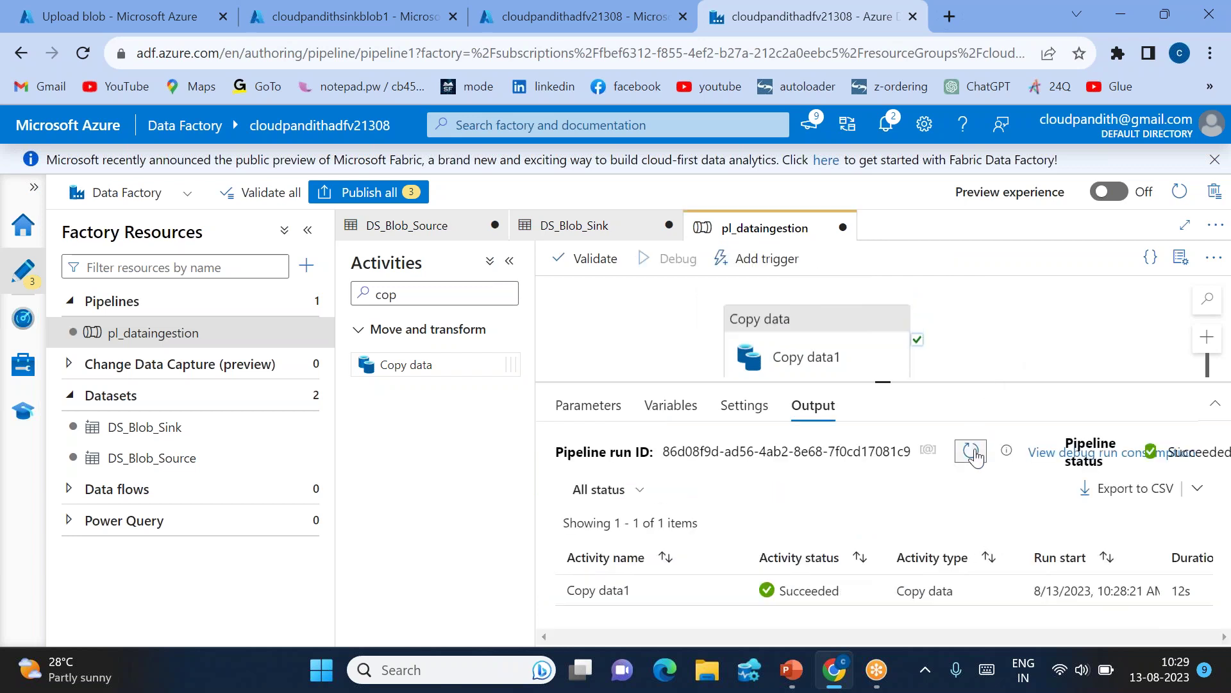
click(972, 453)
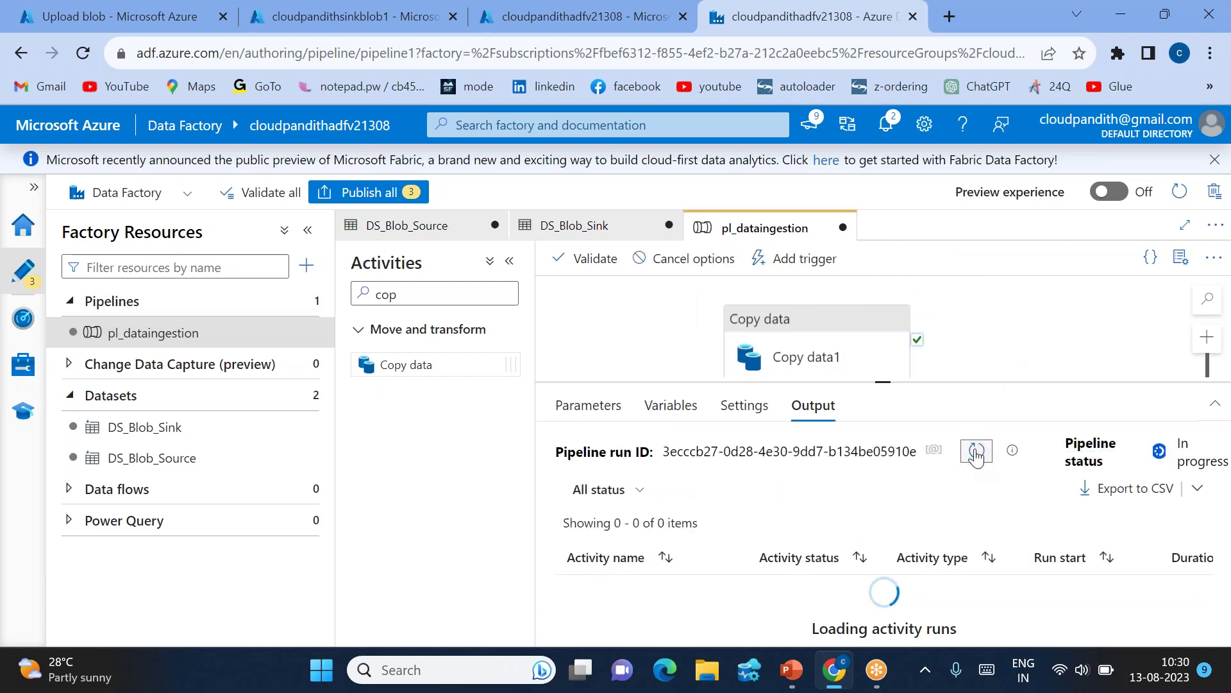
click(975, 453)
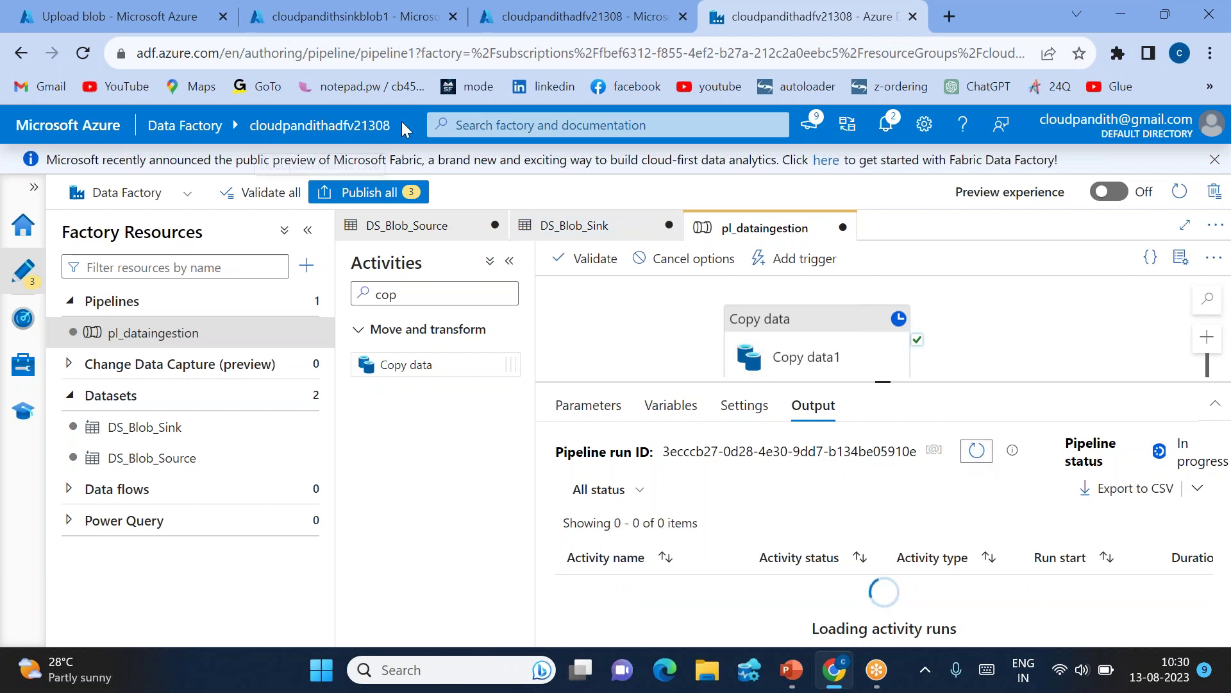
- Refresh the container list of cloudpandithsinkblob1 and open the custout container to check the copied files
click(346, 16)
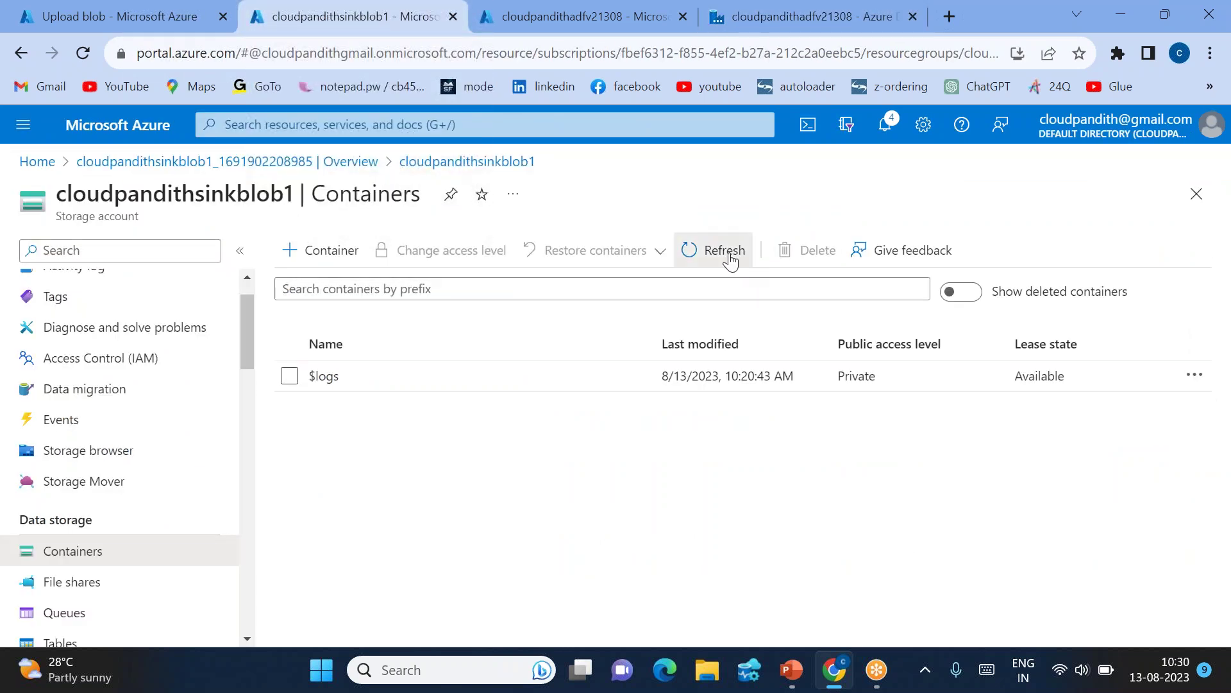
click(728, 256)
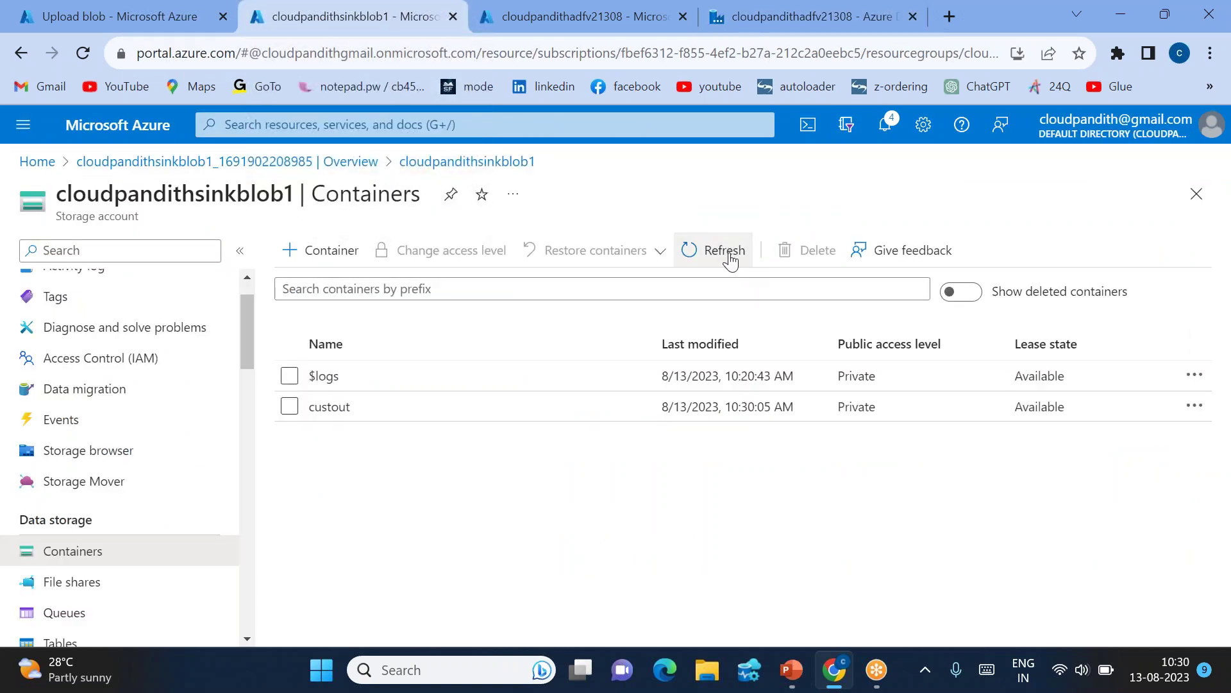
click(396, 418)
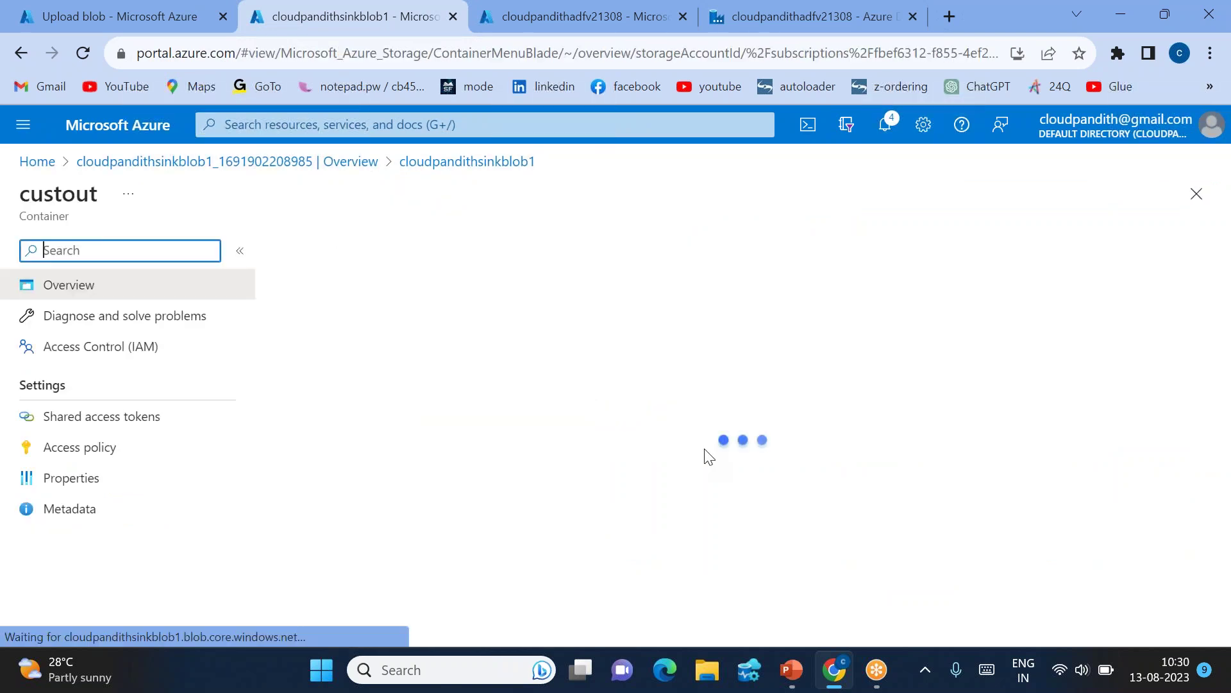
scroll(476, 513, down, 1)
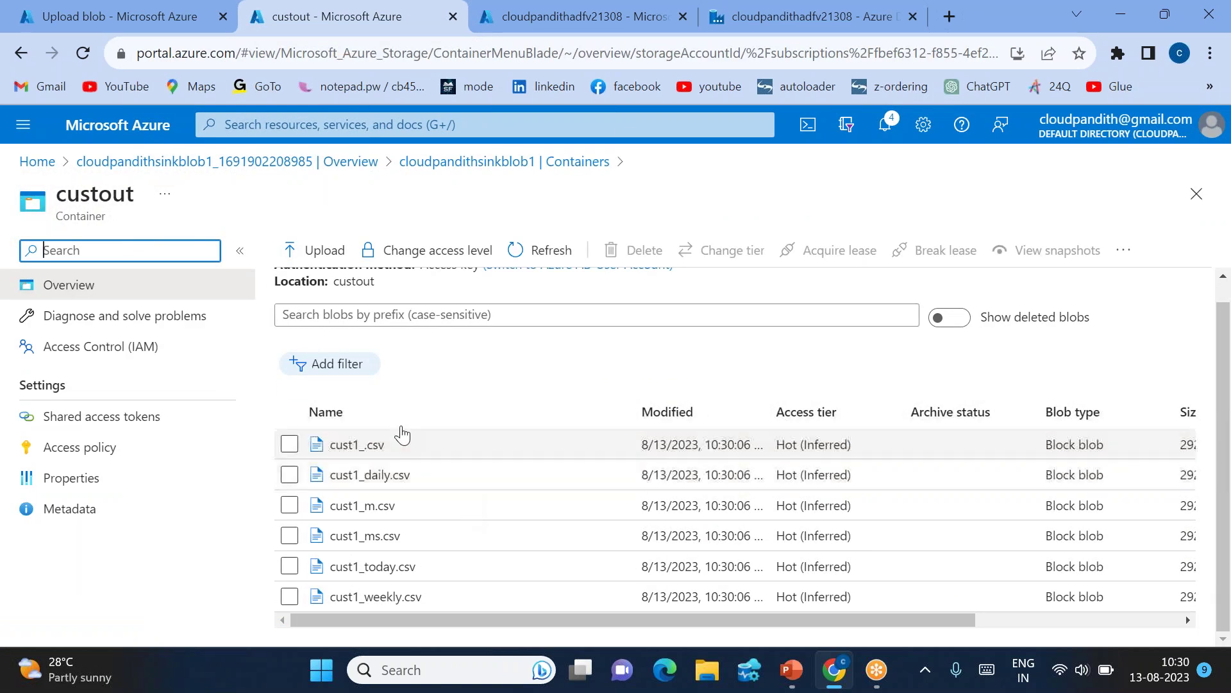
- Delete all six cust1_ CSV files from the custout container and confirm the deletion
click(289, 444)
click(290, 475)
click(289, 505)
click(289, 534)
click(290, 566)
click(289, 596)
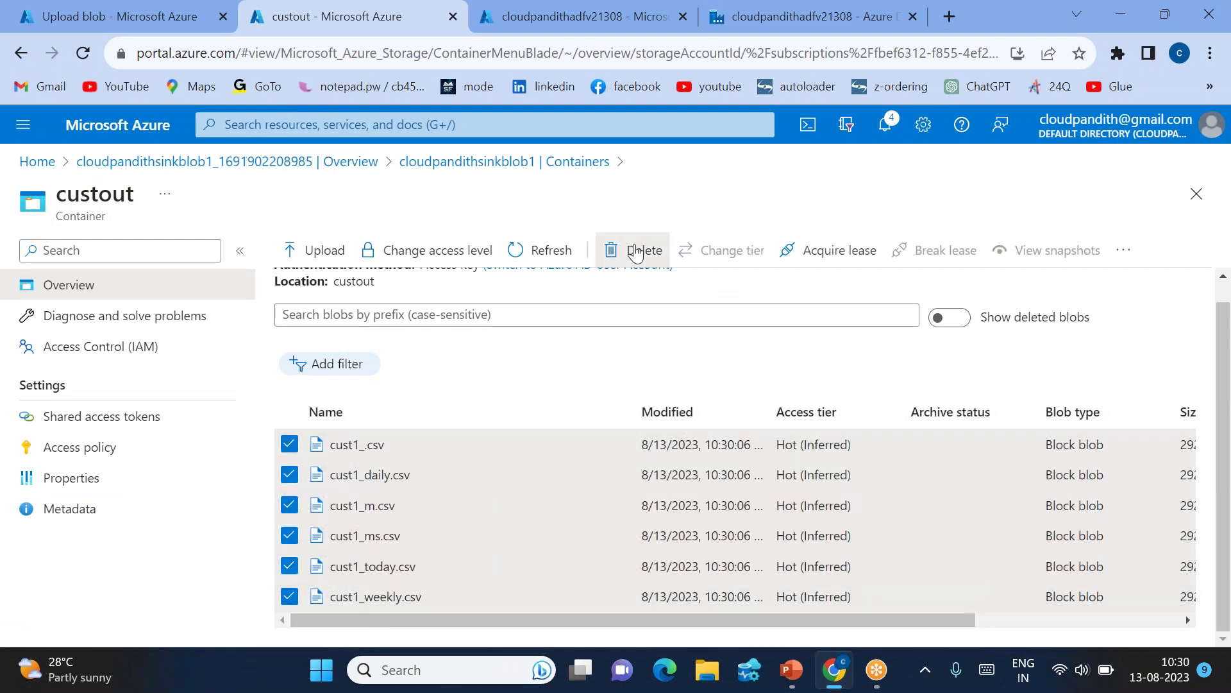
click(635, 252)
click(313, 524)
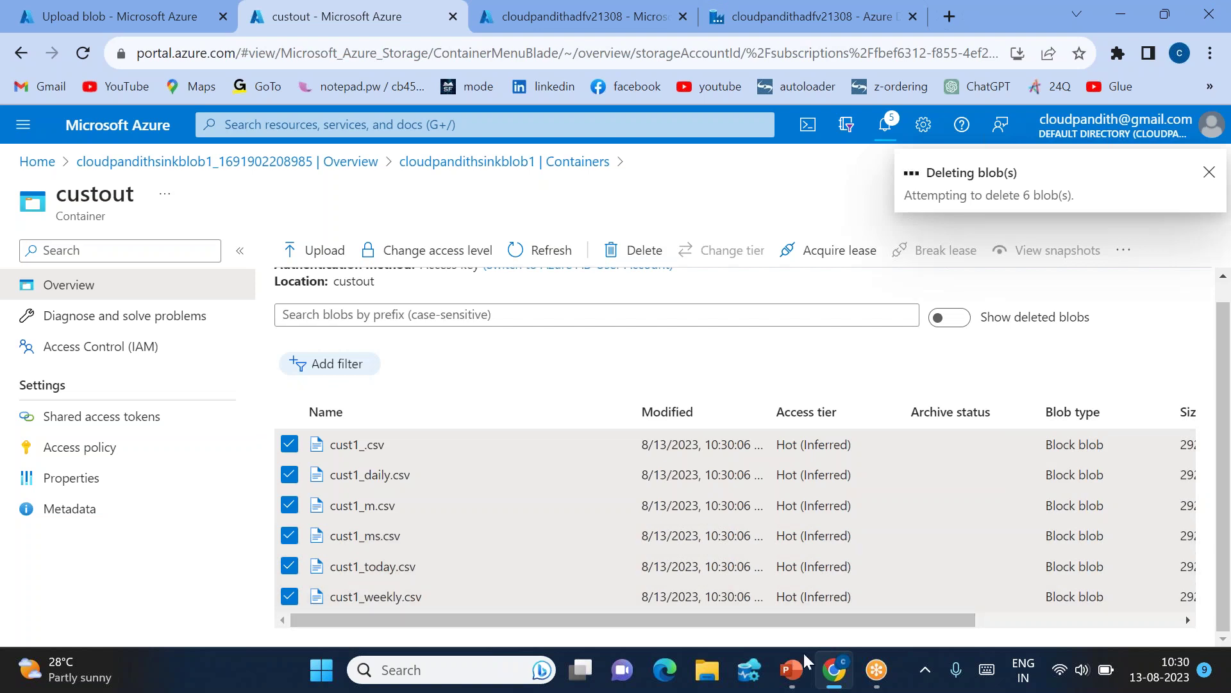
- Review the Scenarios-2 slide in the PowerPoint slide show, advance to Scenarios-3, and return to the browser
mouse_move(792, 669)
click(914, 571)
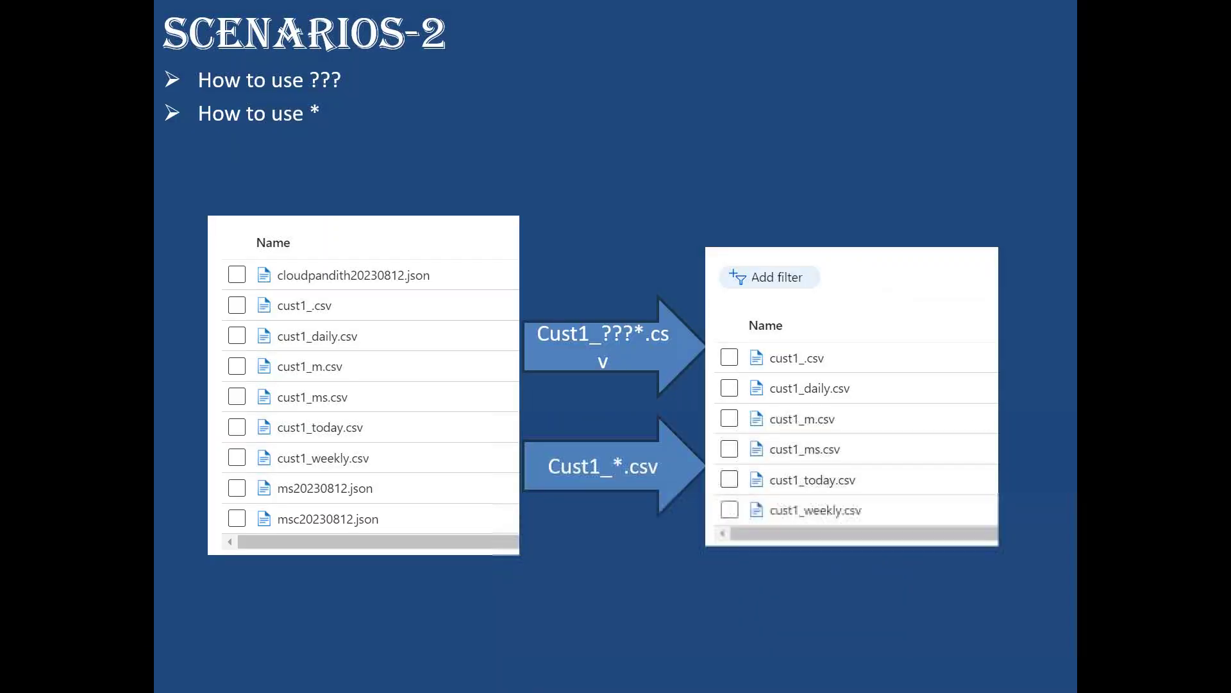
key(Right)
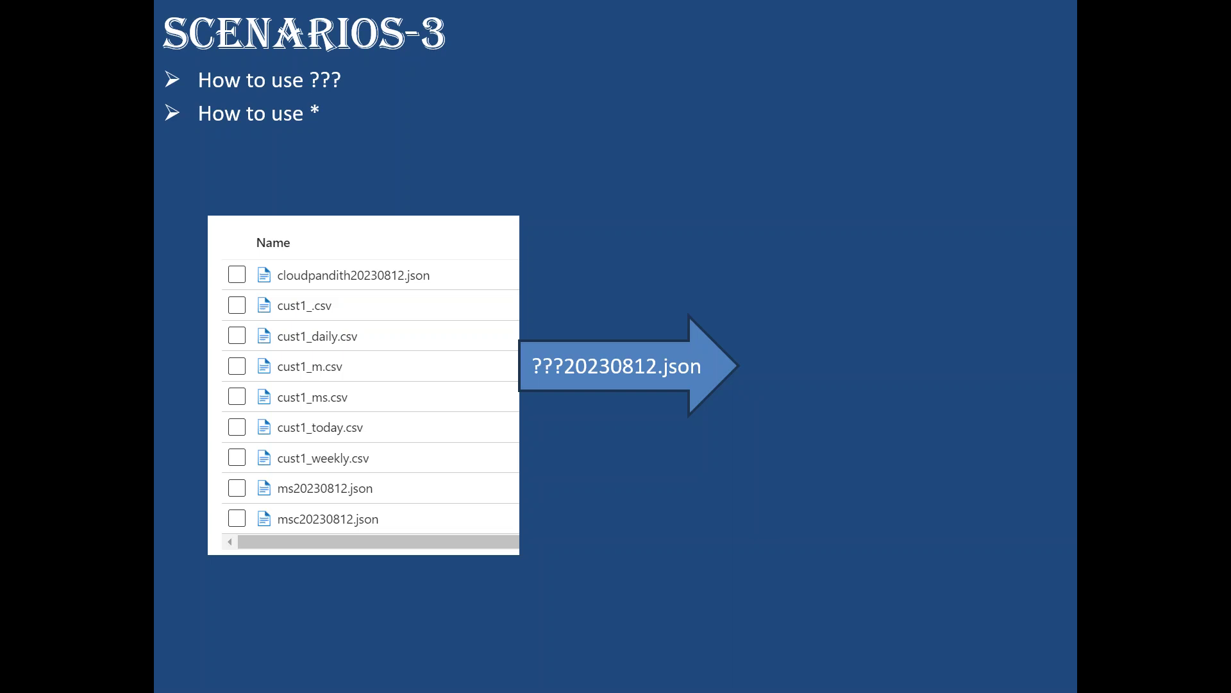
key(alt+Tab)
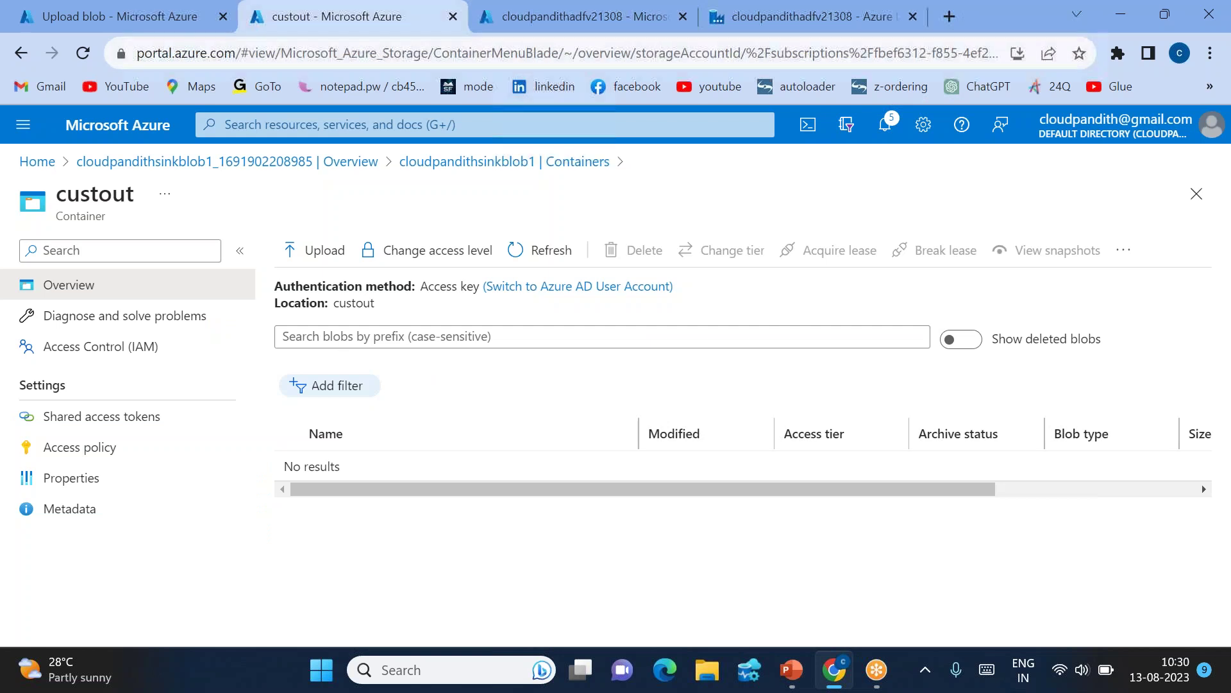
- Change the wildcard file name in the Copy data1 source of the data factory pipeline to ???20230812.json
click(728, 30)
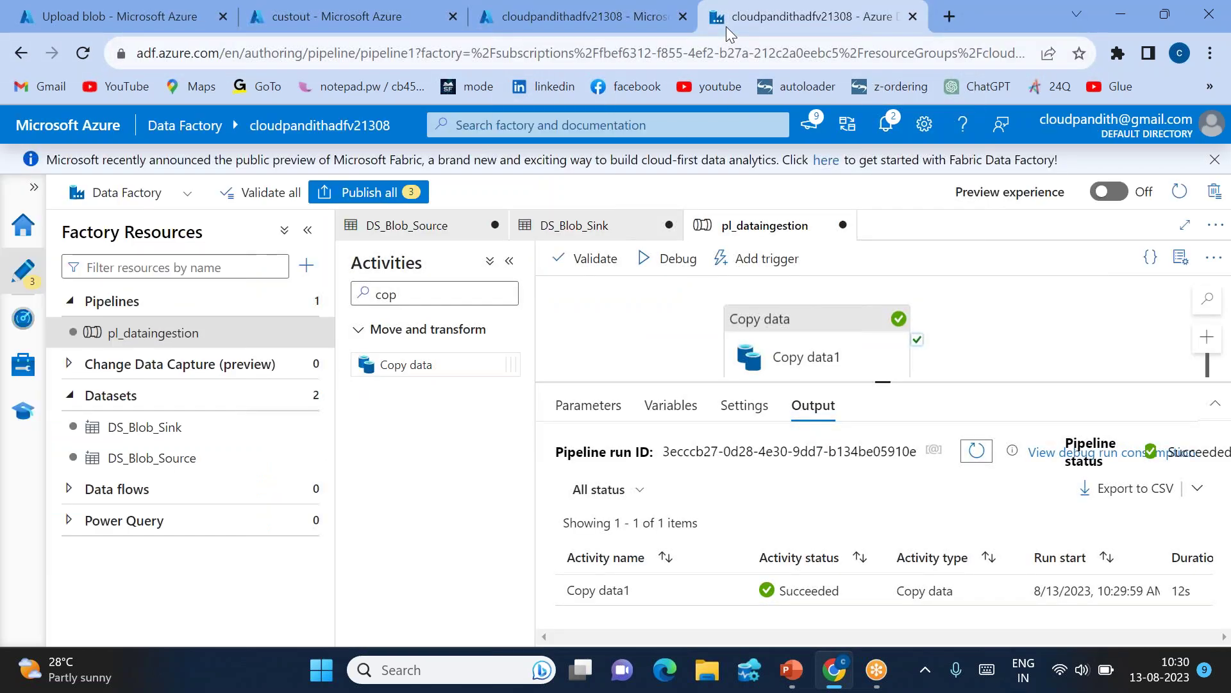
click(822, 356)
scroll(887, 558, right, 3)
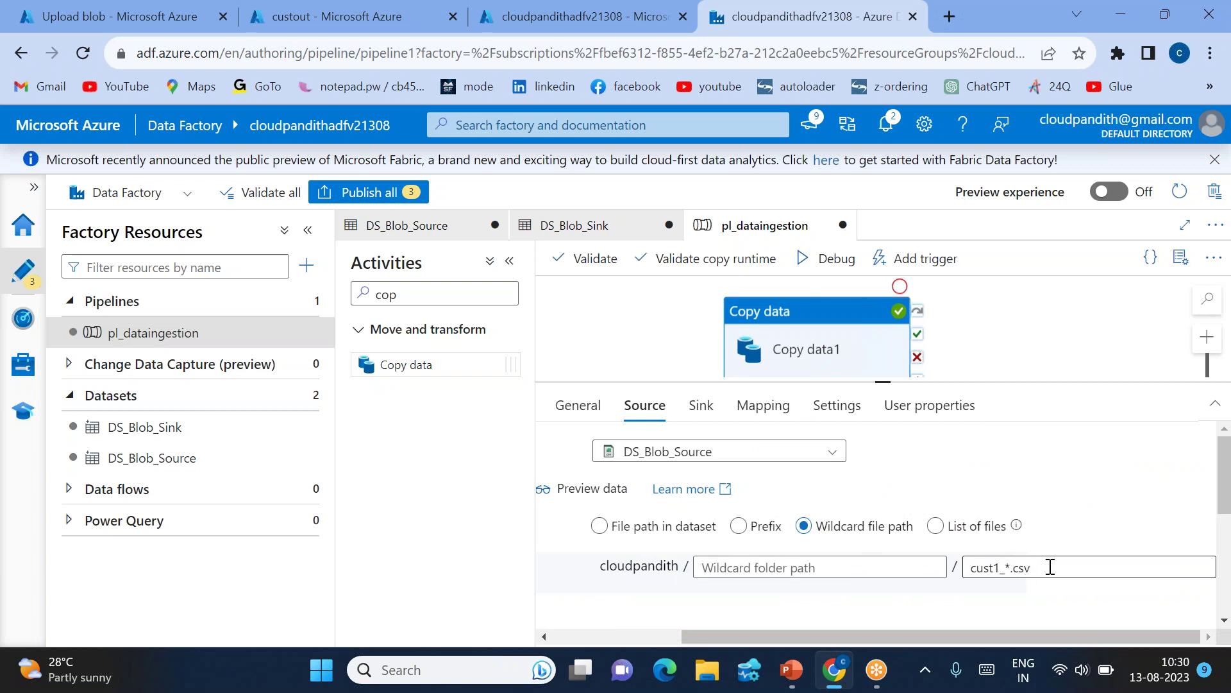
drag(1050, 567, 985, 568)
key(BackSpace)
key(BackSpace)
key(BackSpace)
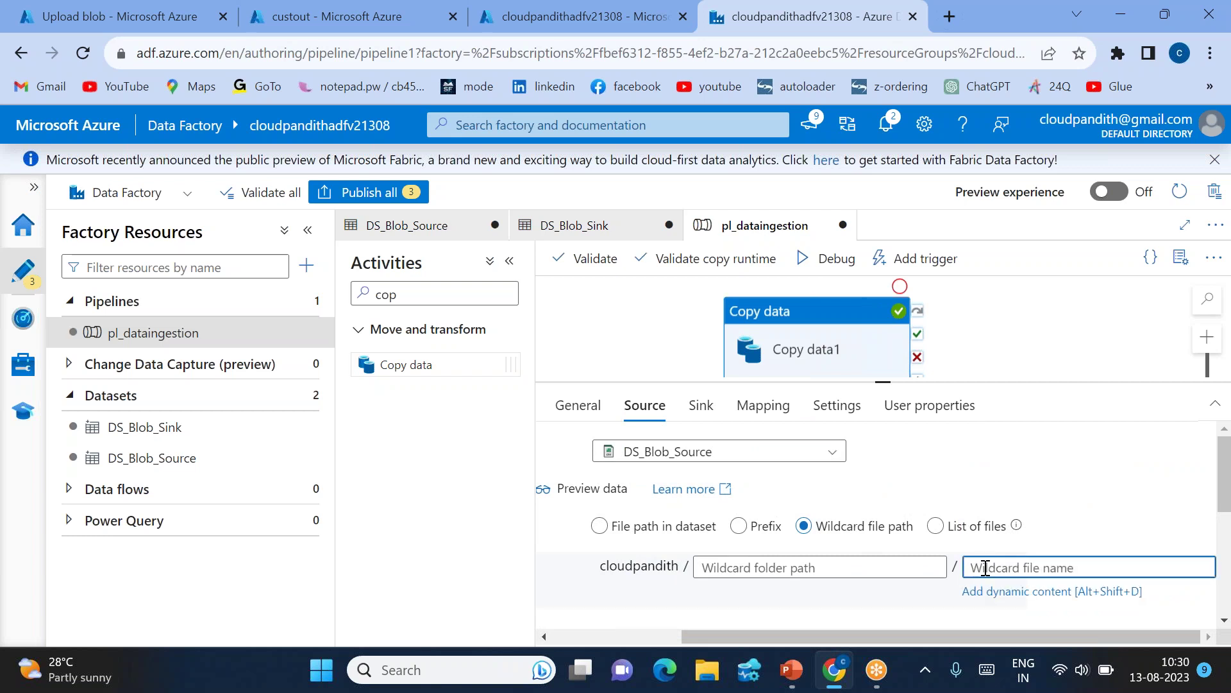
text(???20230812.json)
- Debug the pl_dataingestion pipeline and keep refreshing its run status until it finishes, checking the custout container in the meantime
click(834, 263)
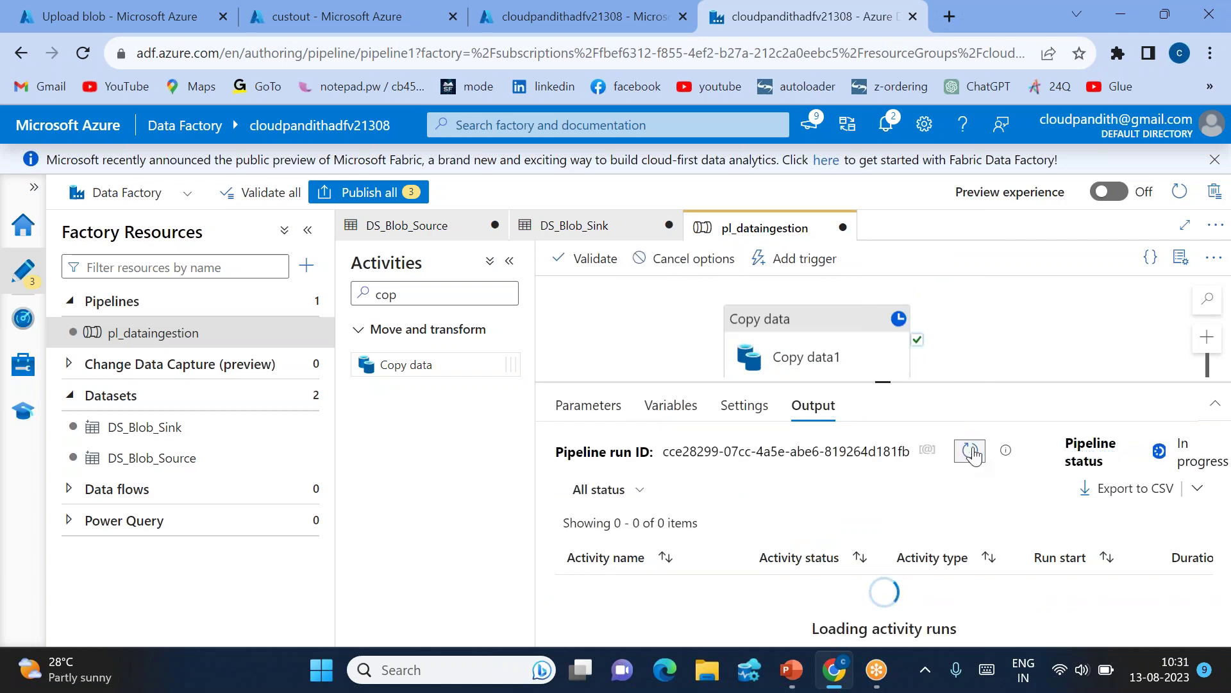
click(972, 452)
click(972, 452)
click(972, 452)
click(972, 452)
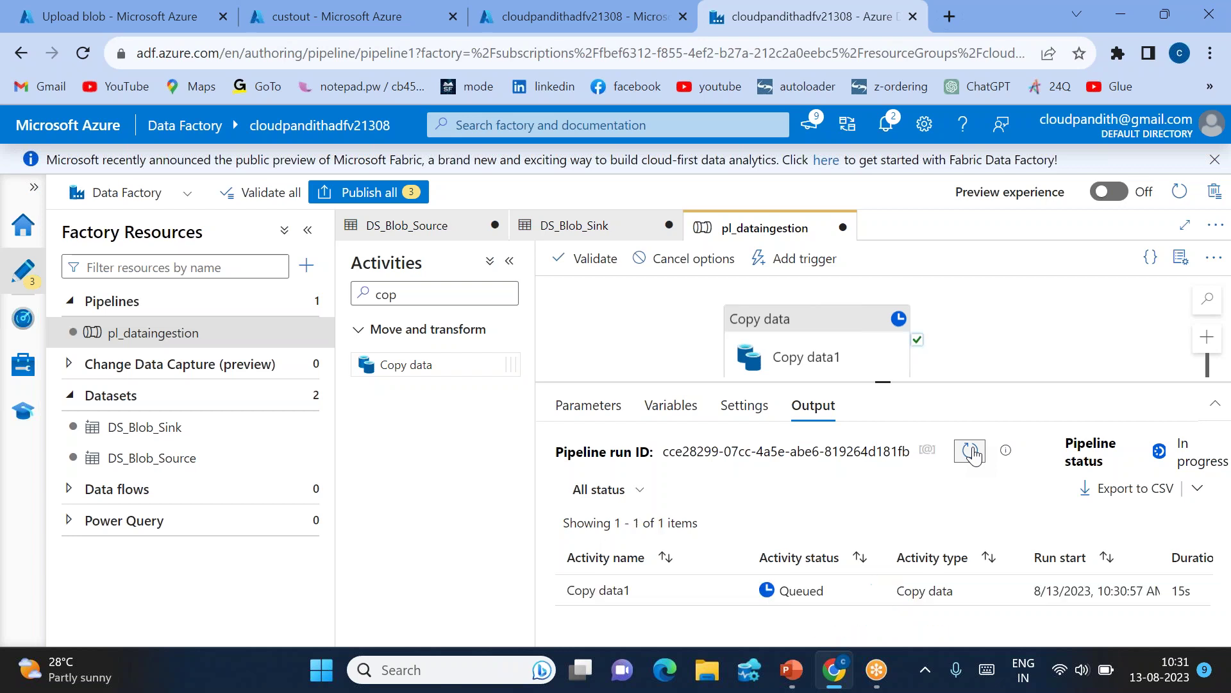
click(972, 452)
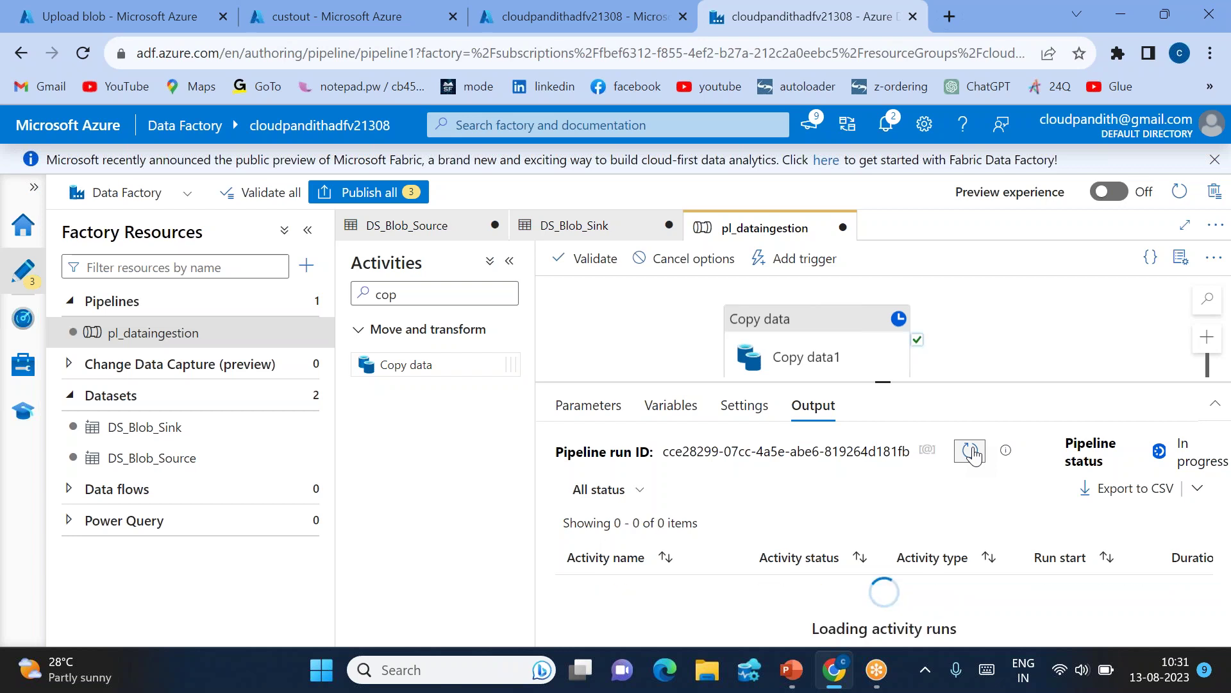
click(972, 452)
click(970, 452)
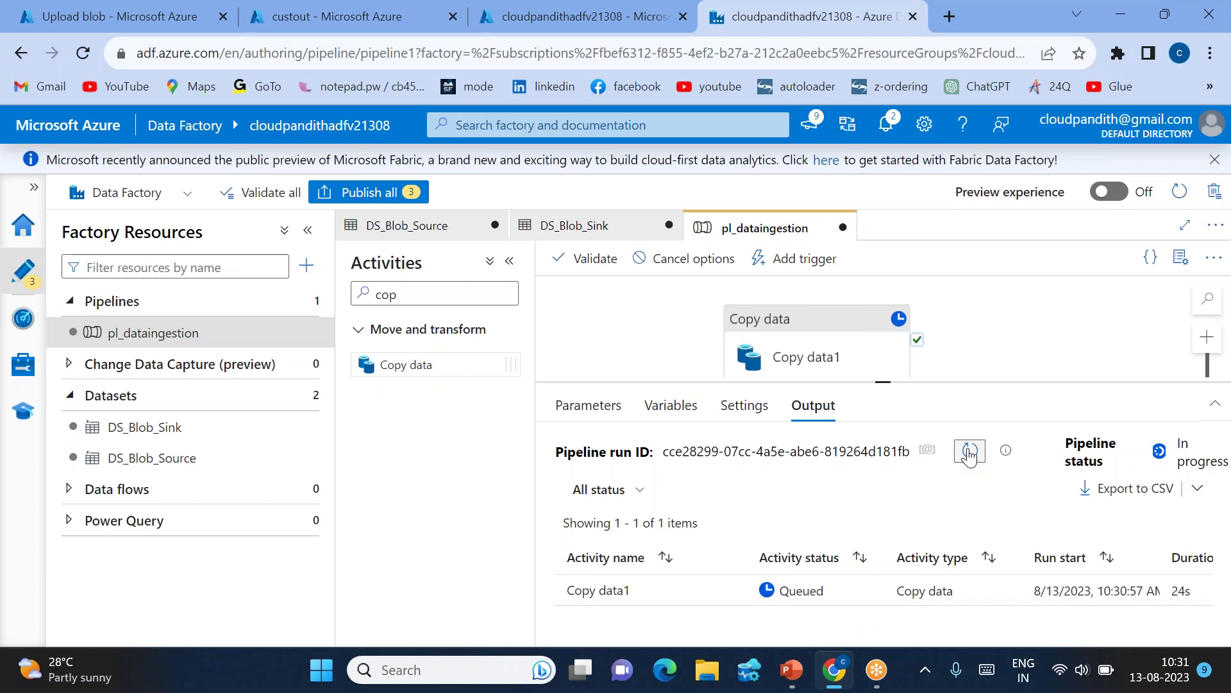
click(969, 452)
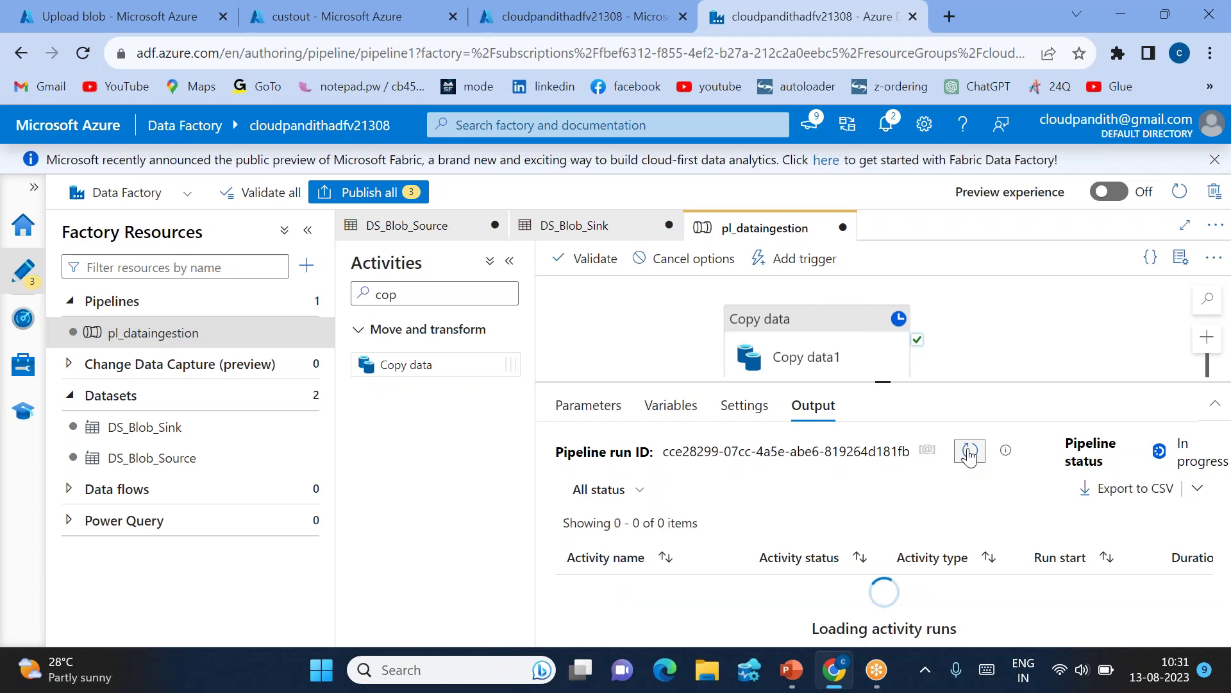
click(969, 452)
click(306, 15)
click(555, 253)
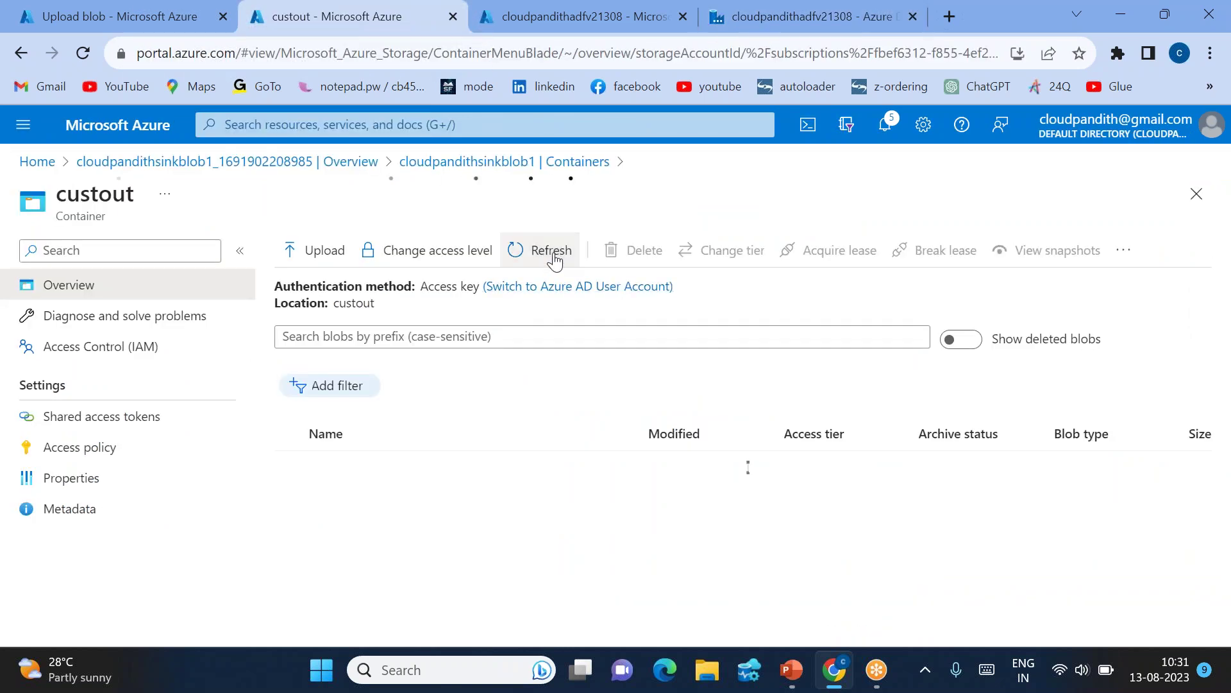
click(721, 23)
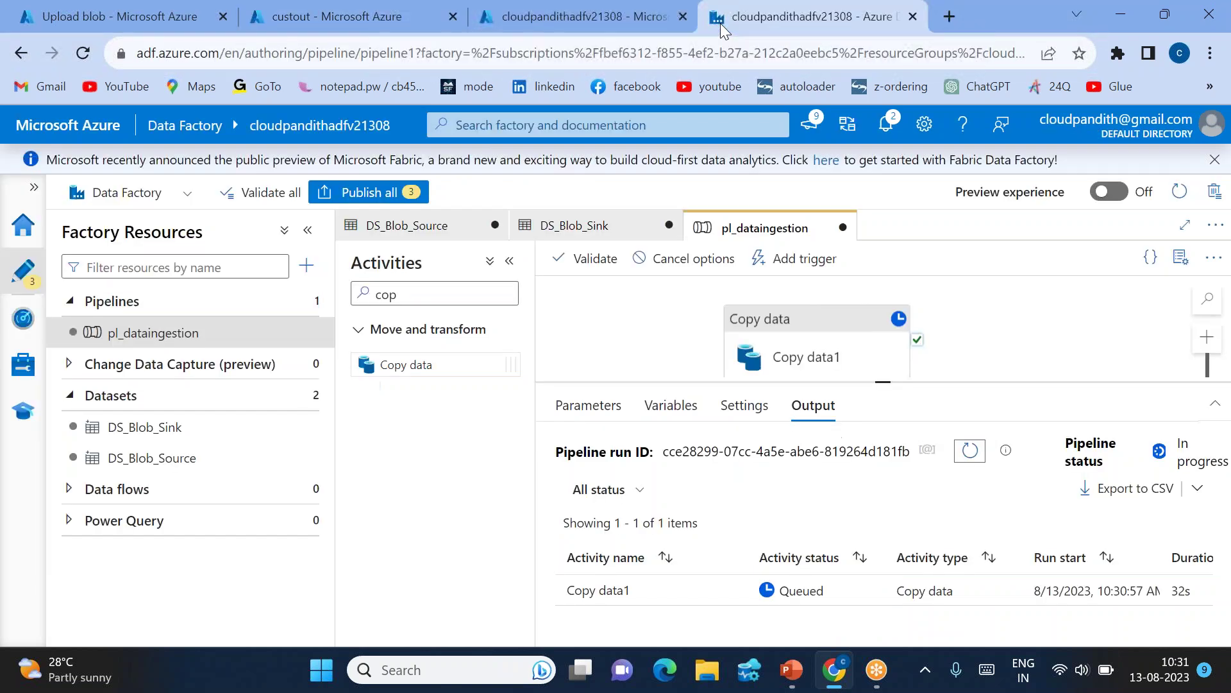
click(974, 458)
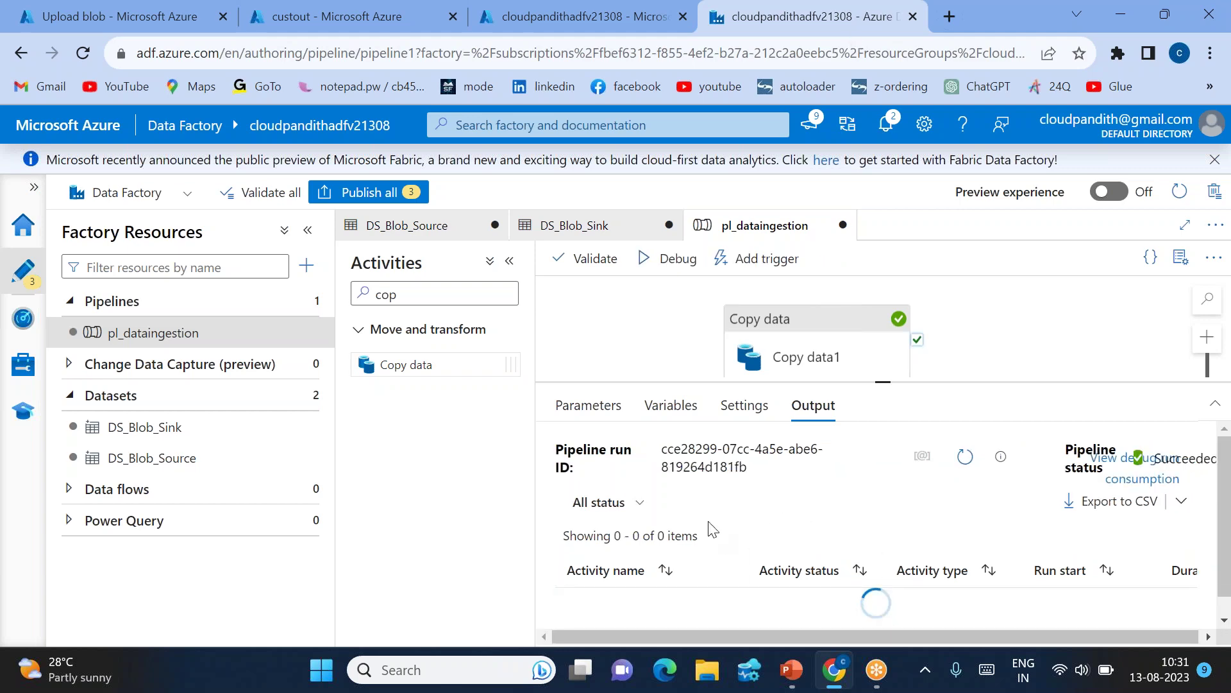
- Review the Copy data1 run details, close them, and refresh the custout container in the sink account
click(730, 603)
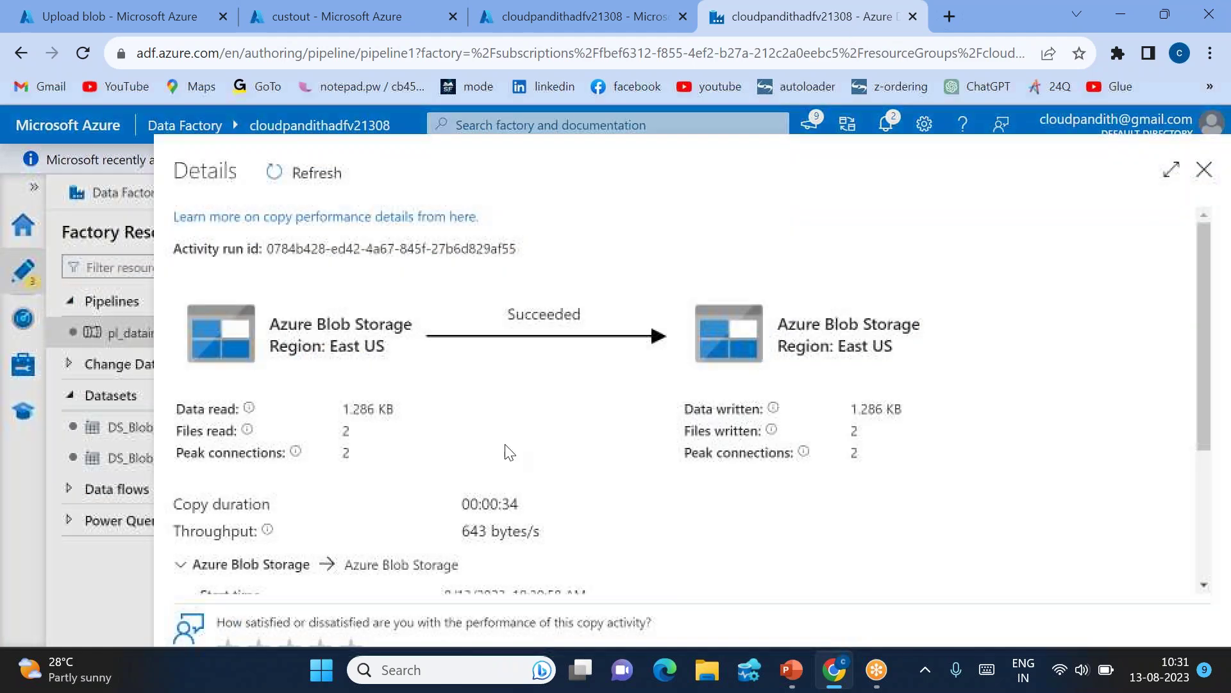
click(1203, 170)
click(333, 16)
click(551, 252)
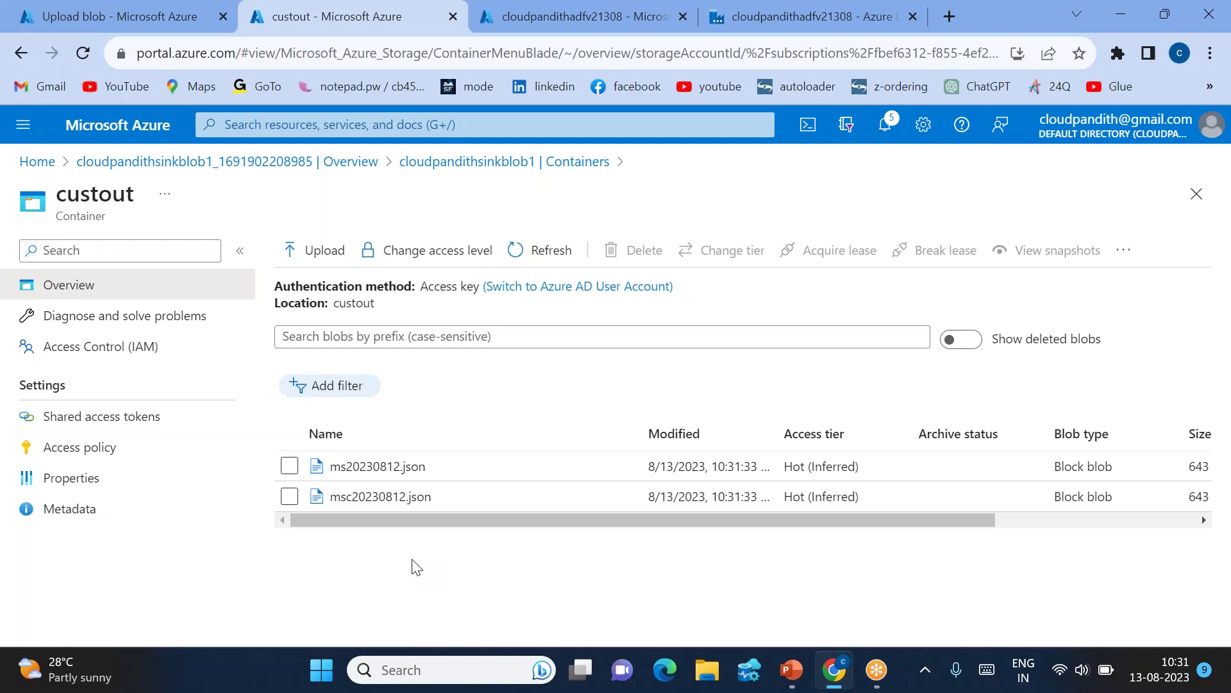
- Select ms20230812.json and msc20230812.json in the custout container, and back out of the delete confirmation
click(289, 465)
click(289, 496)
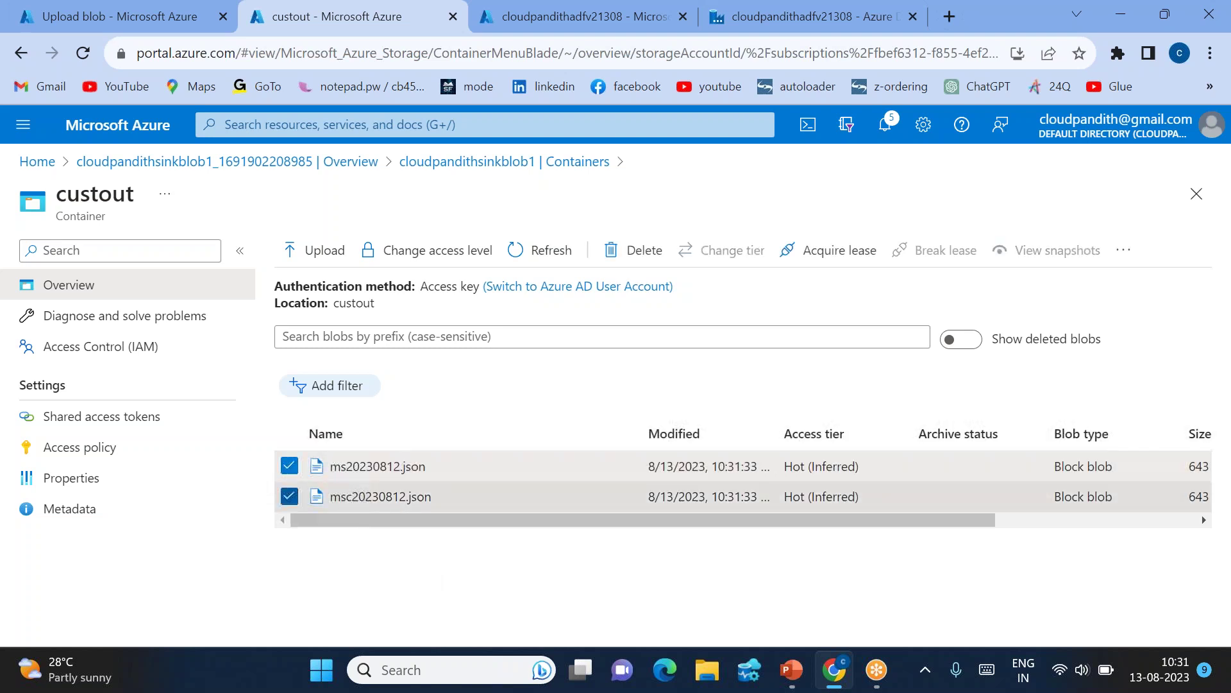
click(636, 258)
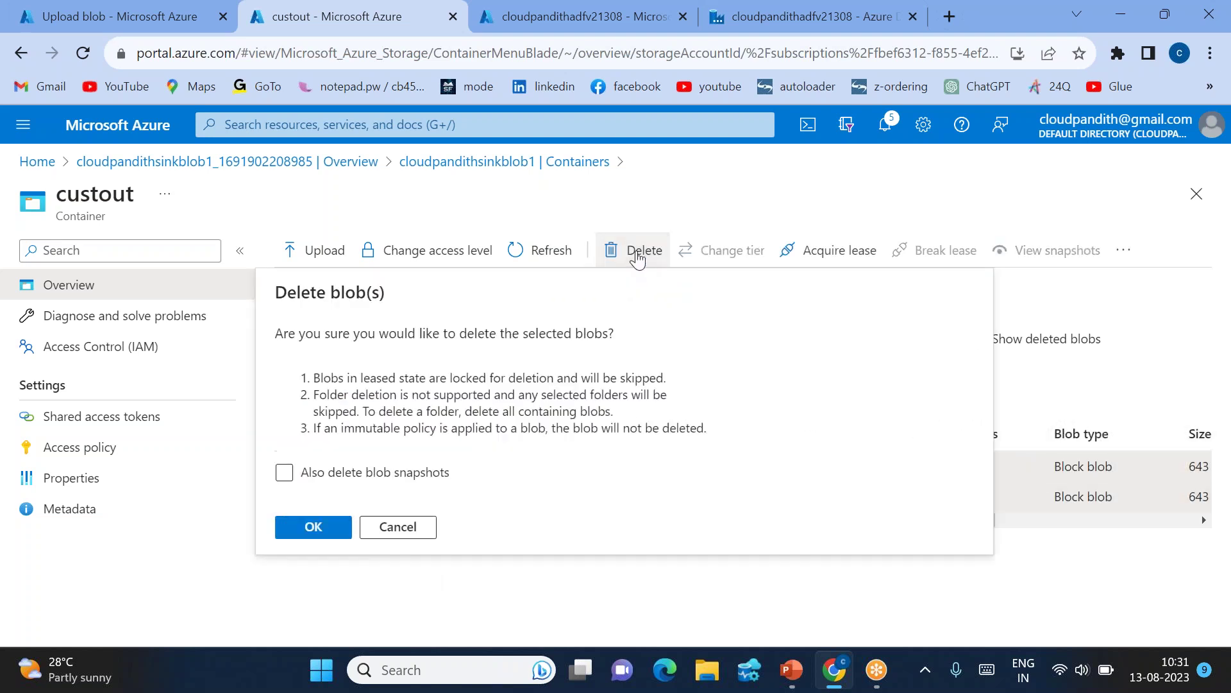
click(399, 526)
- Compare the copied files with PowerPoint's Scenarios-3 slide, advance to Scenarios-4, and return to the browser
mouse_move(792, 669)
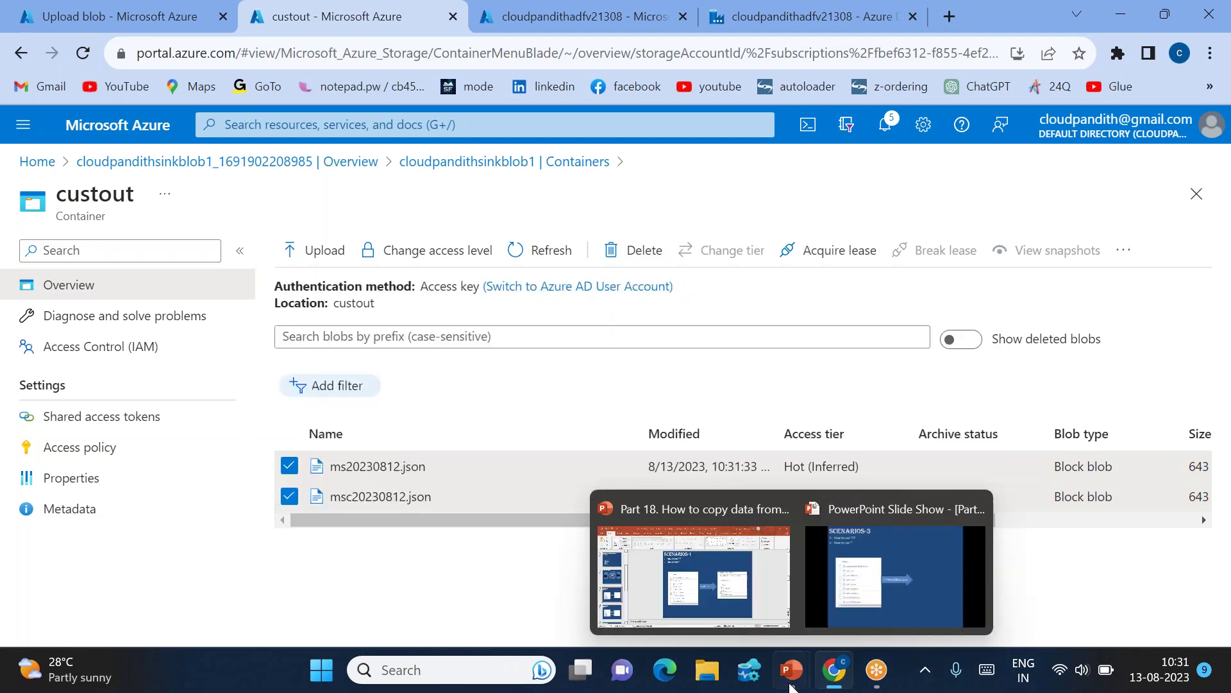
click(898, 564)
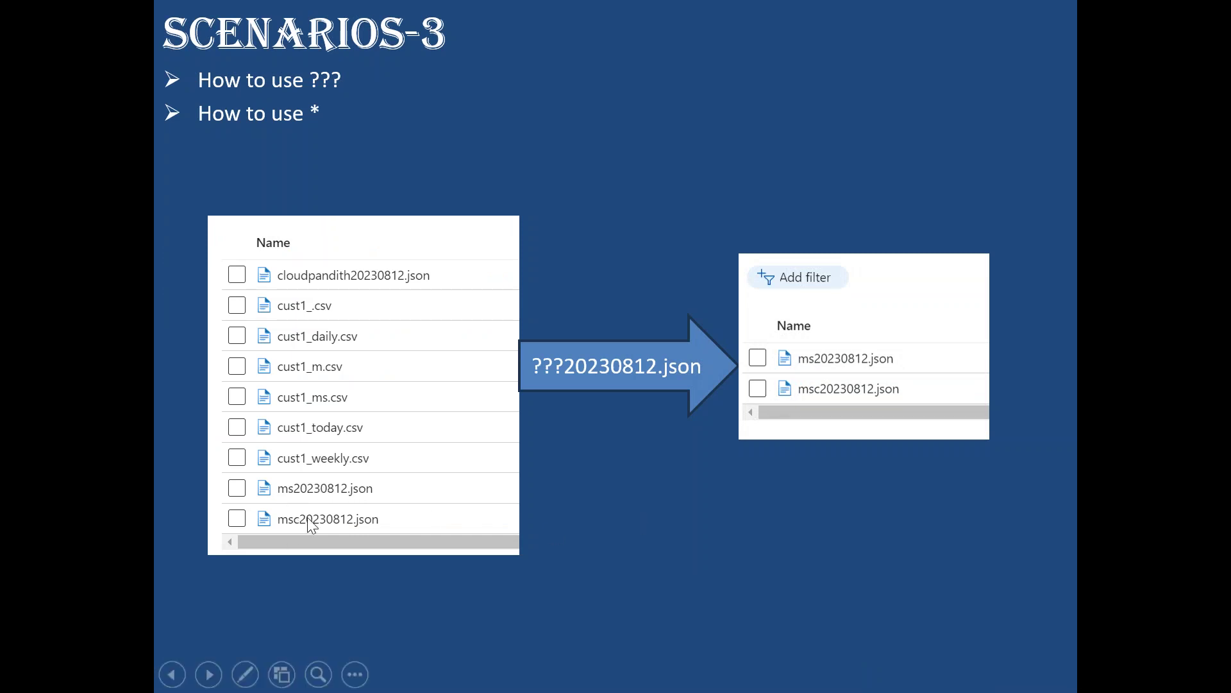
click(726, 465)
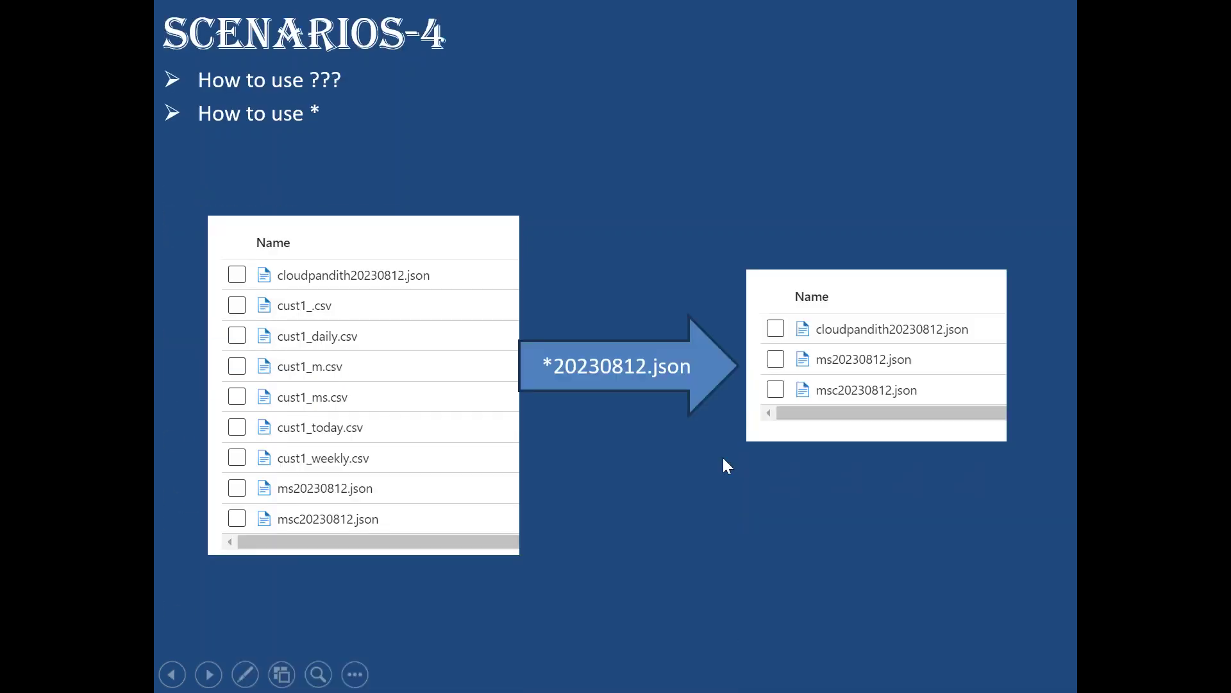
key(alt+Tab)
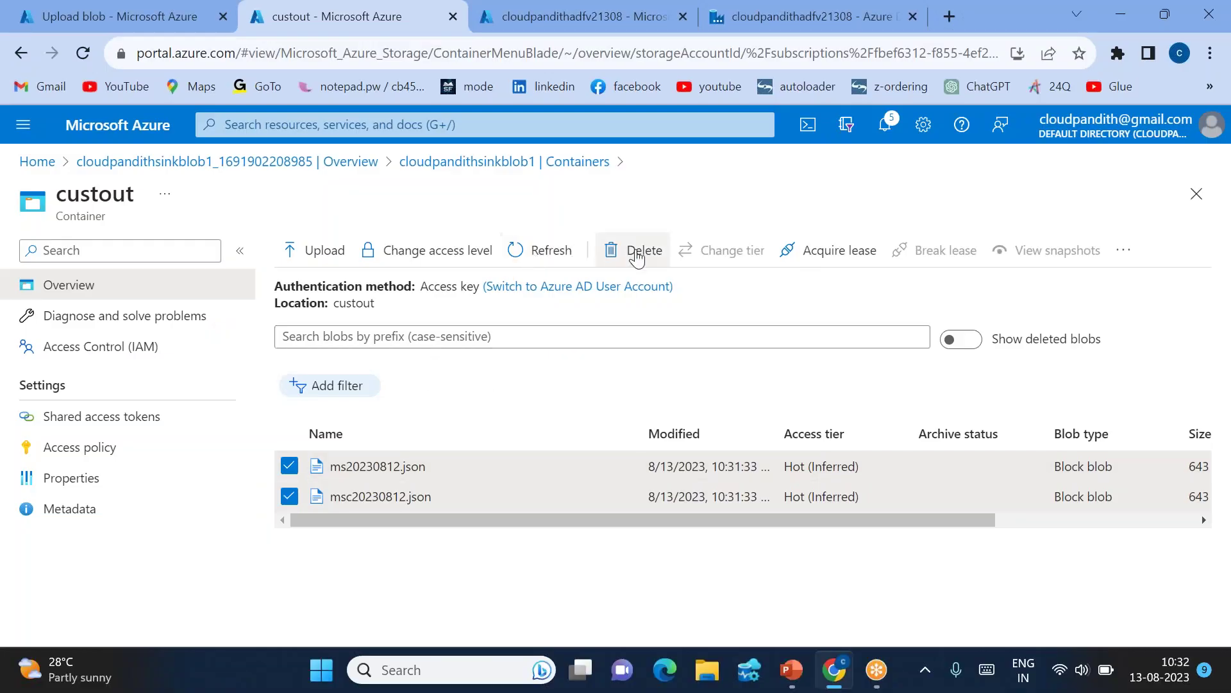
- Delete the two selected JSON blobs from the custout container and confirm the deletion
click(634, 250)
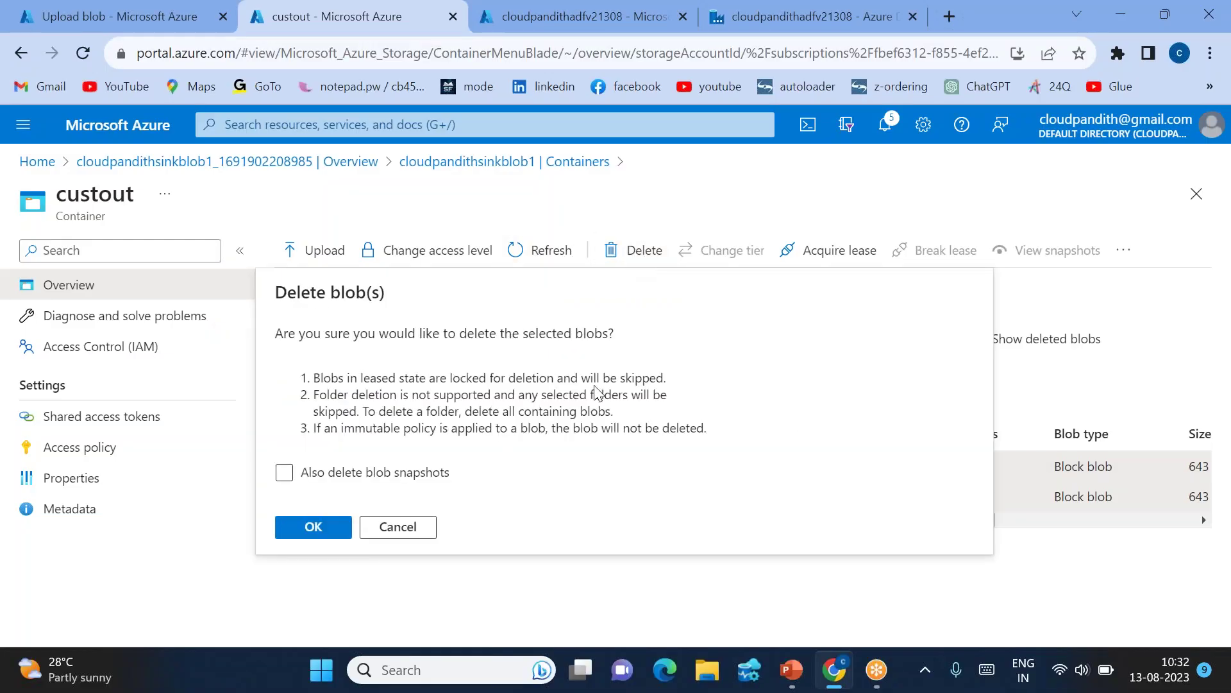
click(314, 526)
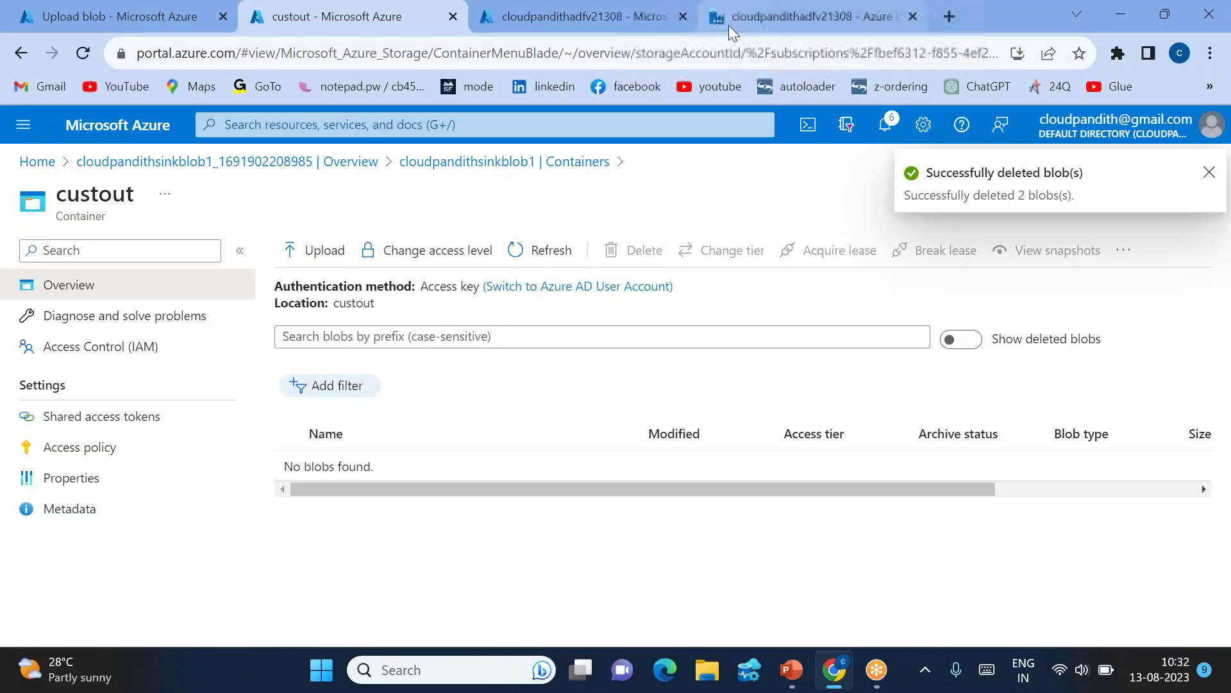
- In the data factory pipeline pl_dataingestion, set the Copy data1 source's wildcard file name to *20230812.json
click(729, 25)
click(785, 347)
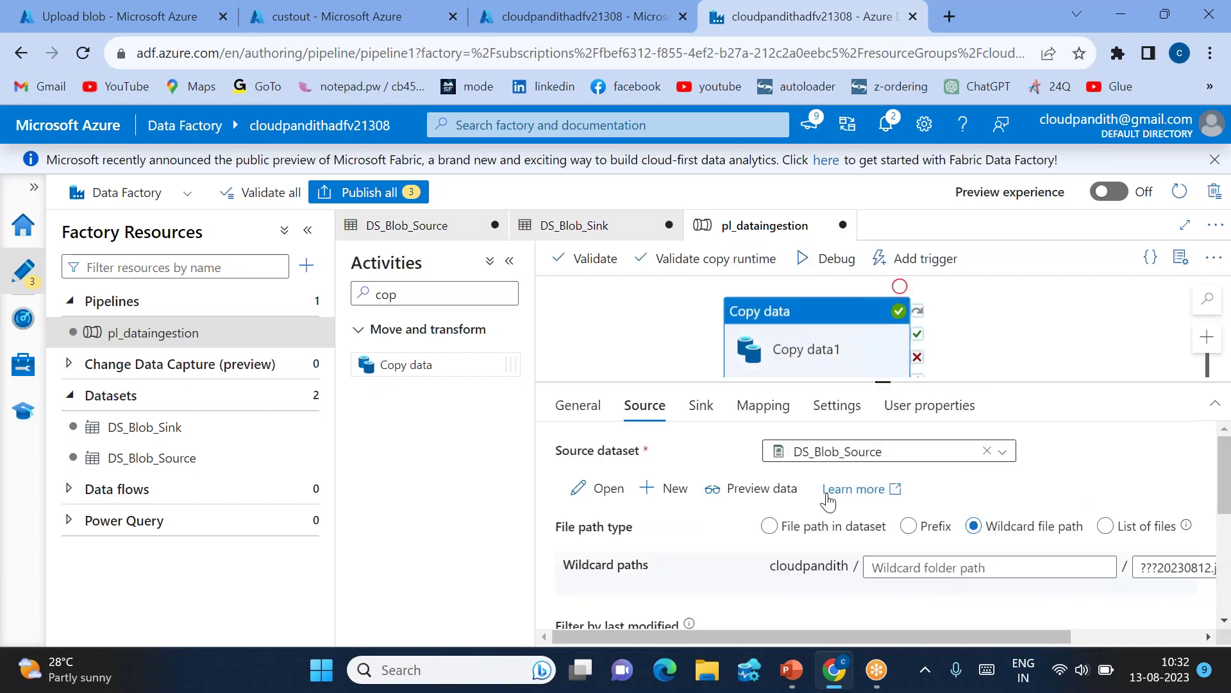
scroll(769, 526, right, 3)
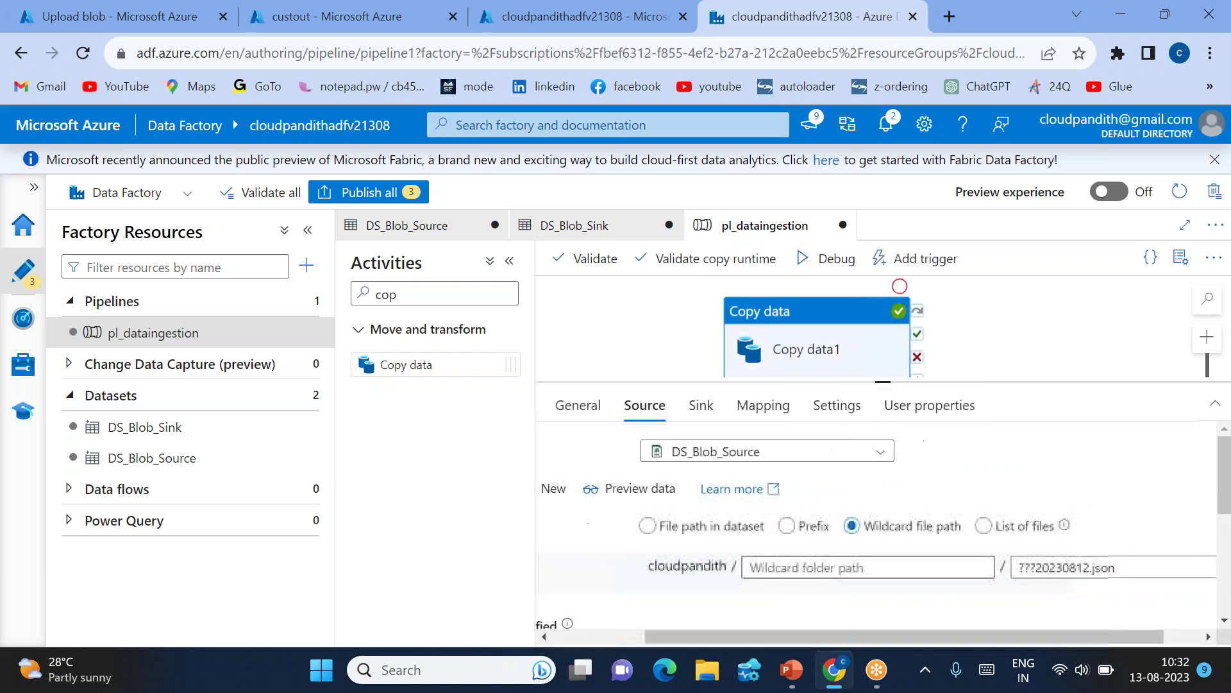
click(1036, 568)
key(shift+Home)
key(BackSpace)
text(*)
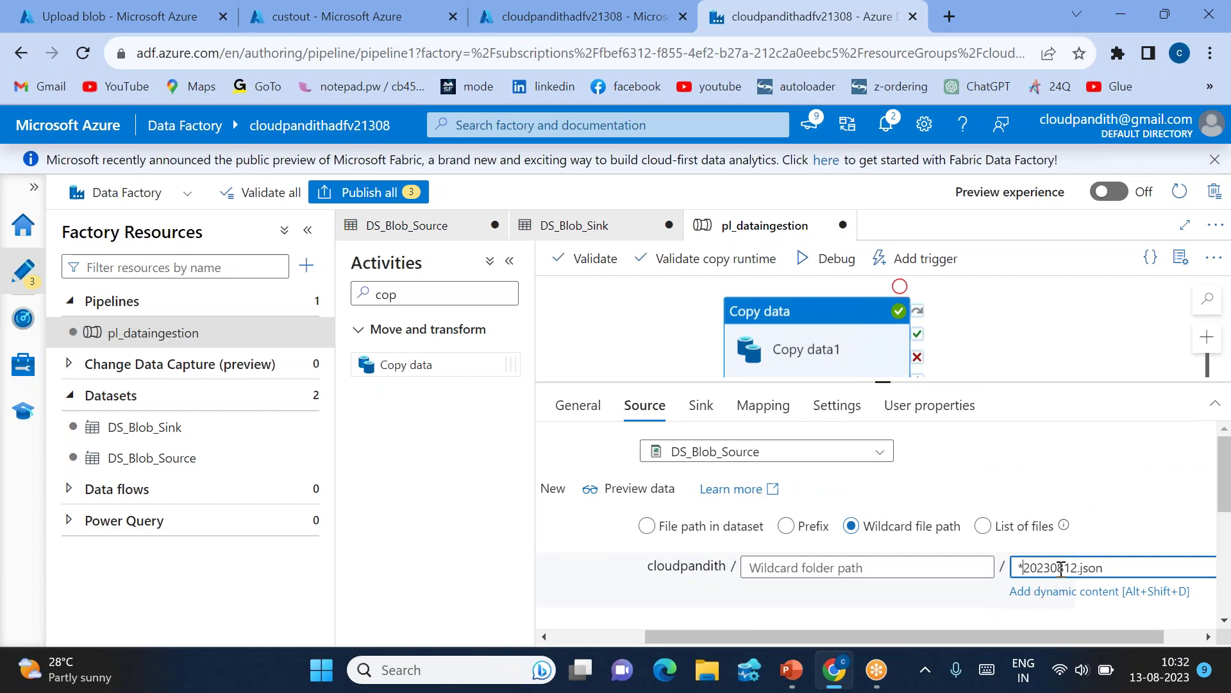
- Run the pl_dataingestion pipeline in debug mode and refresh its run status until Copy data1 finishes
click(852, 270)
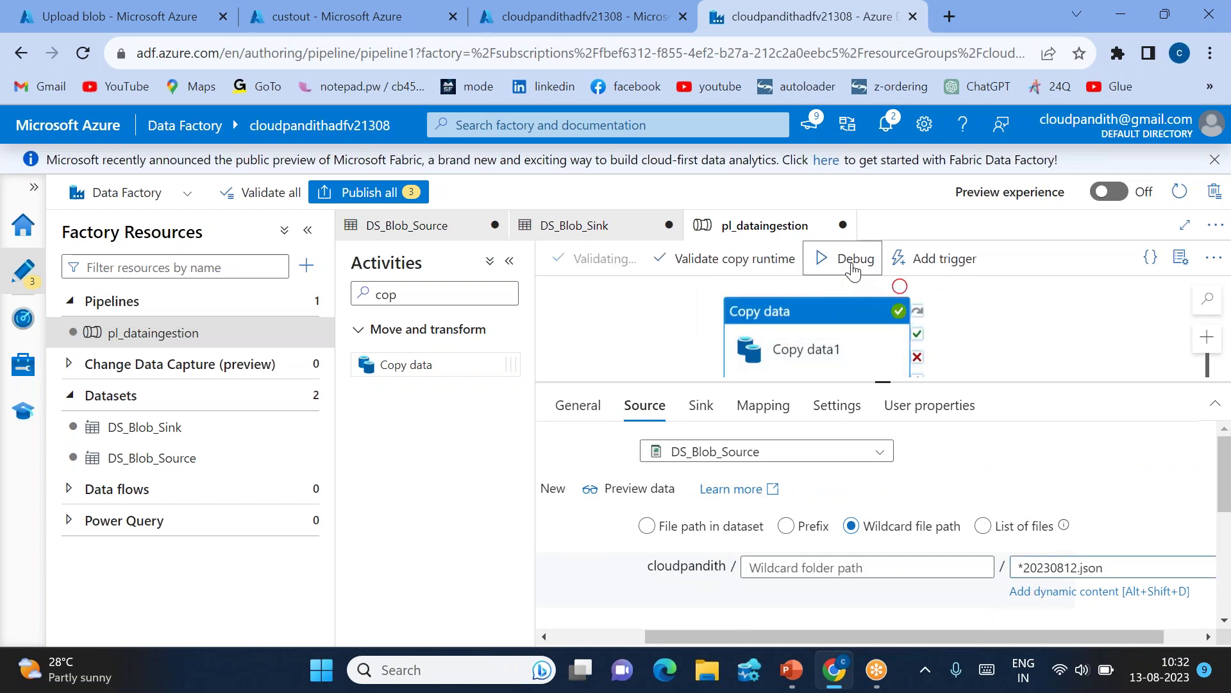
click(1003, 346)
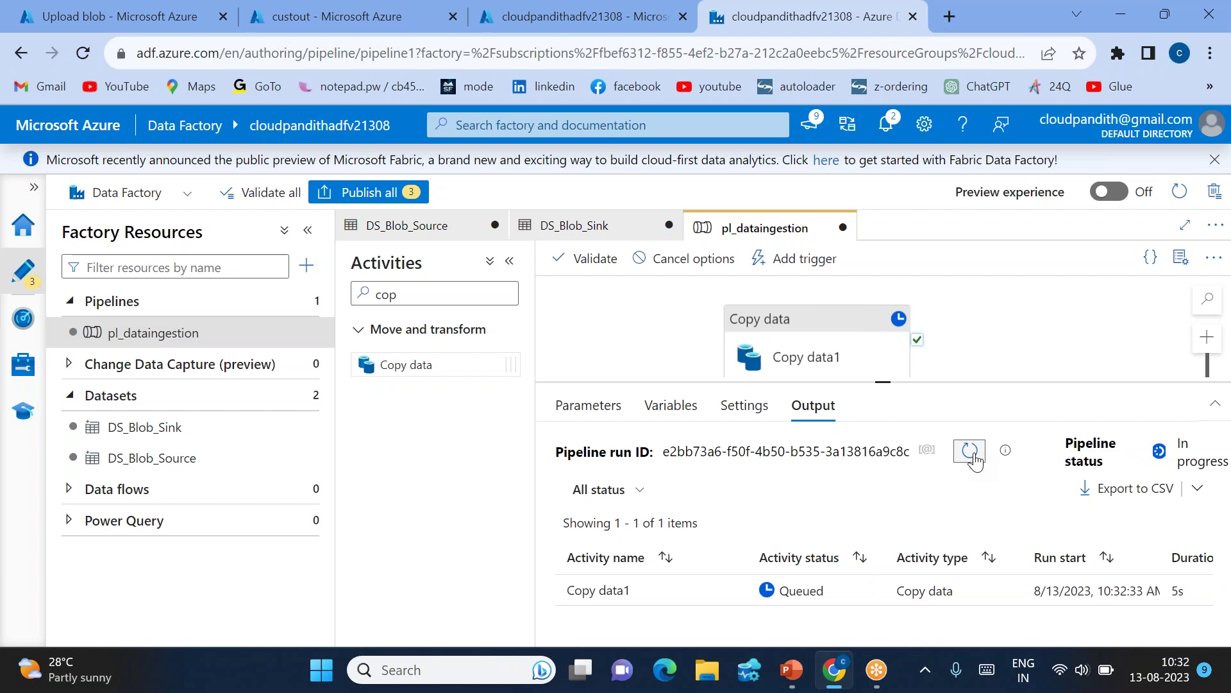
click(972, 453)
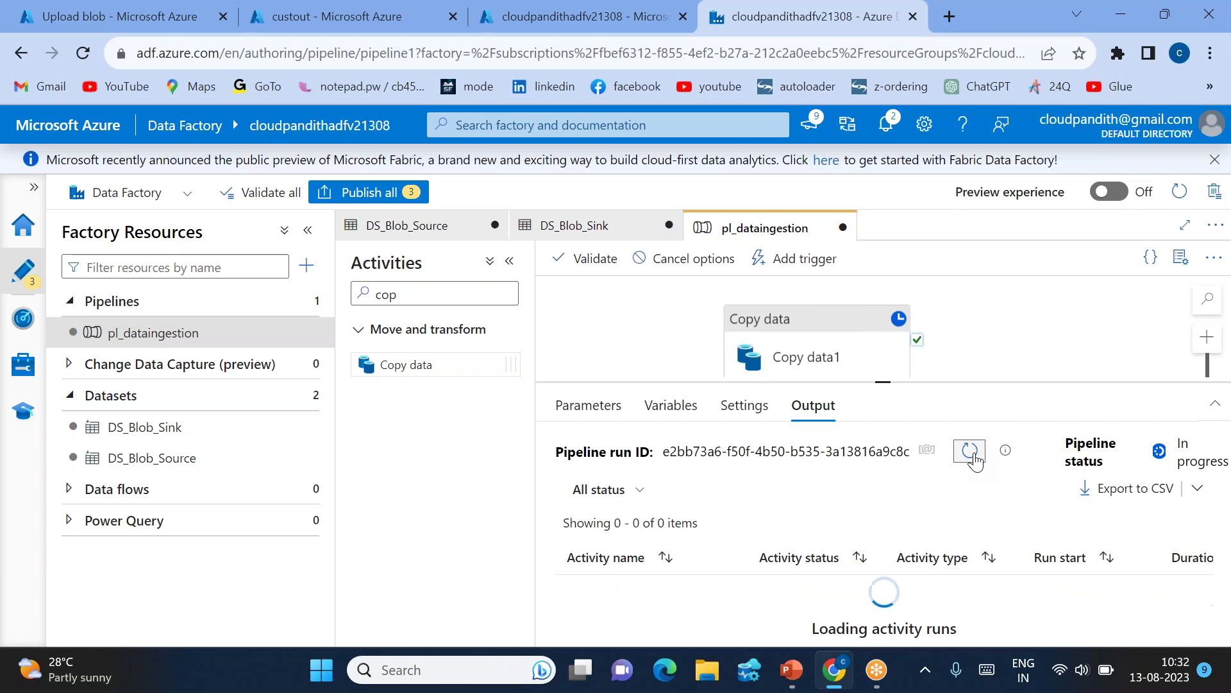
click(973, 457)
click(972, 454)
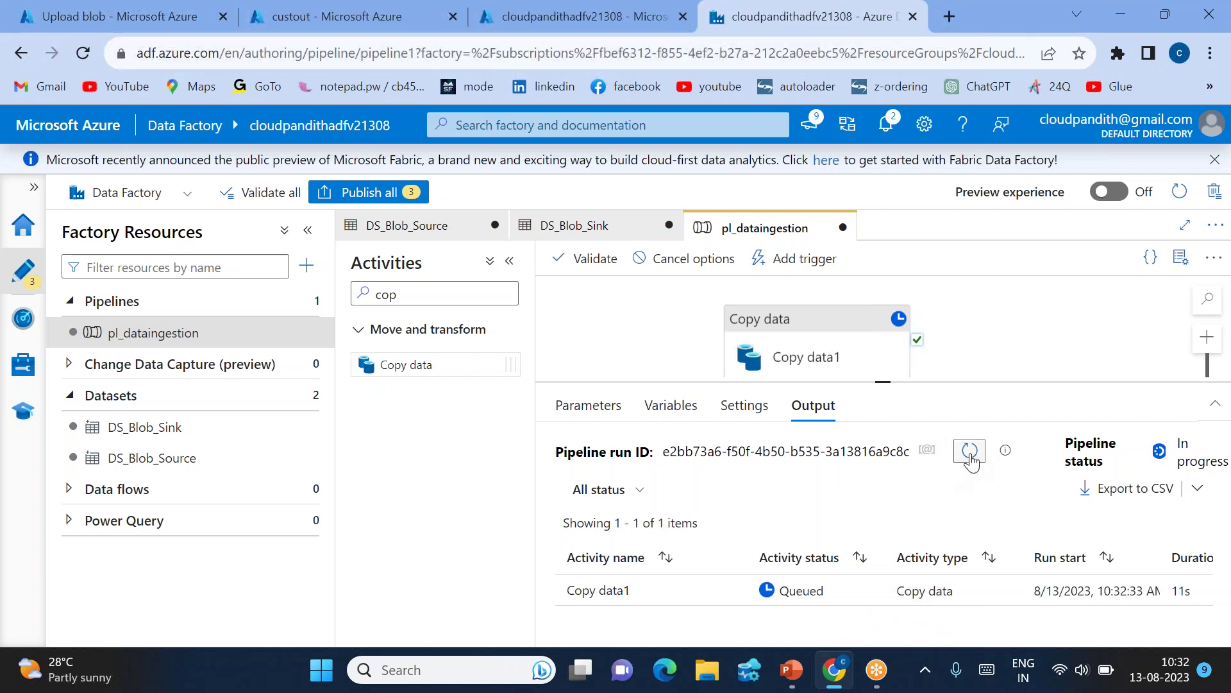
click(971, 455)
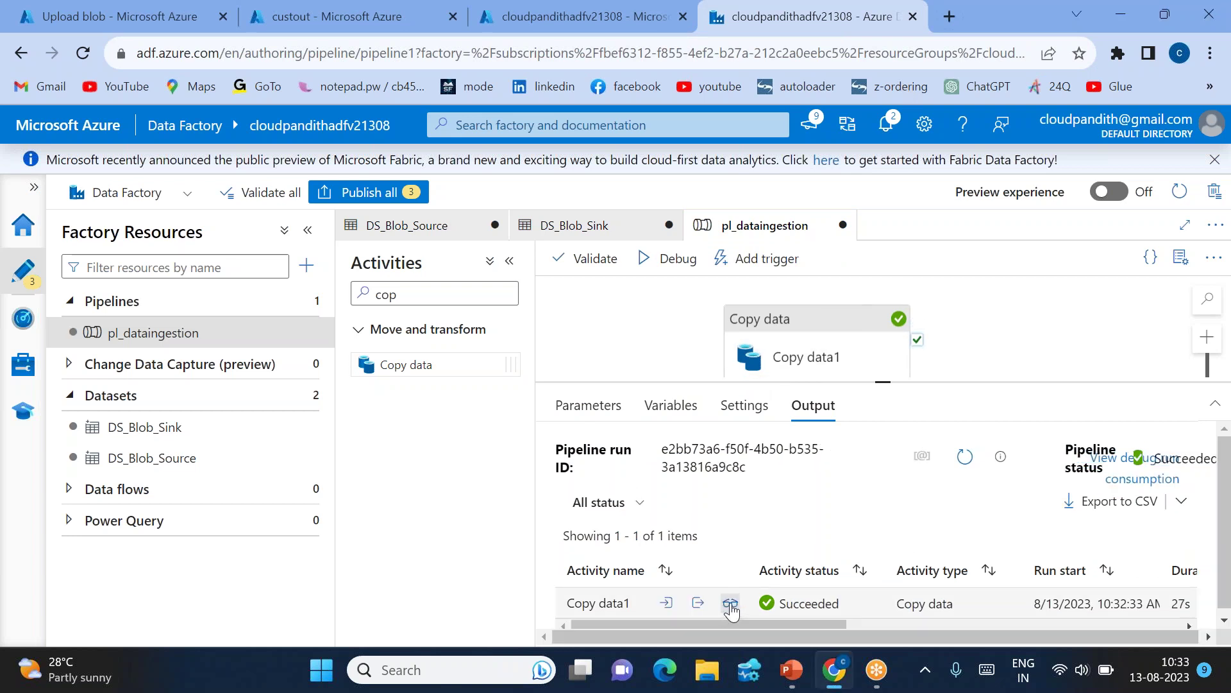
- Inspect the copy details of the *20230812.json run, close them, and refresh the sink account's custout container
click(719, 591)
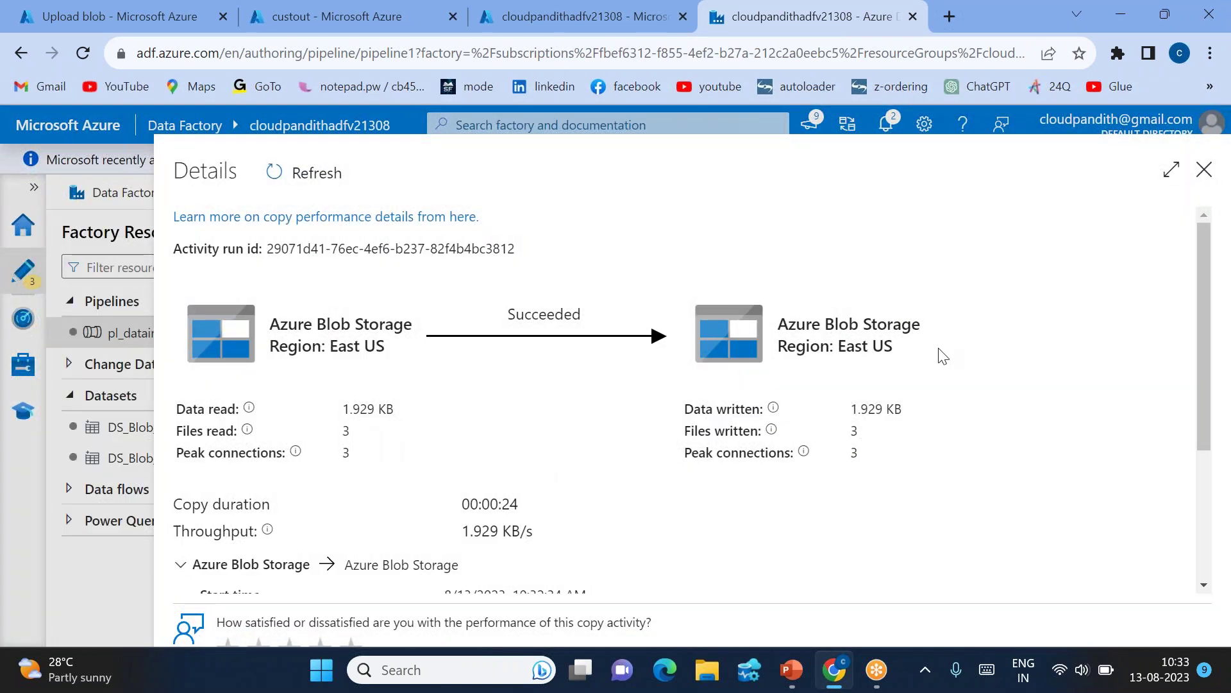
click(1204, 169)
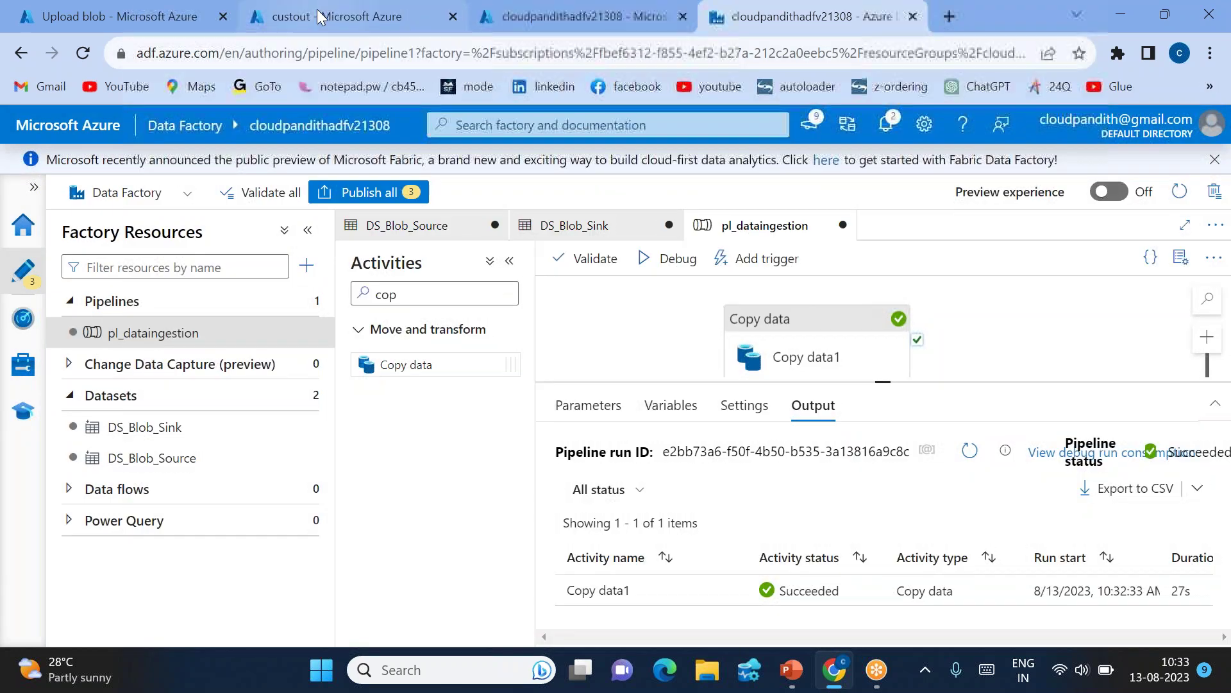
click(340, 16)
click(522, 249)
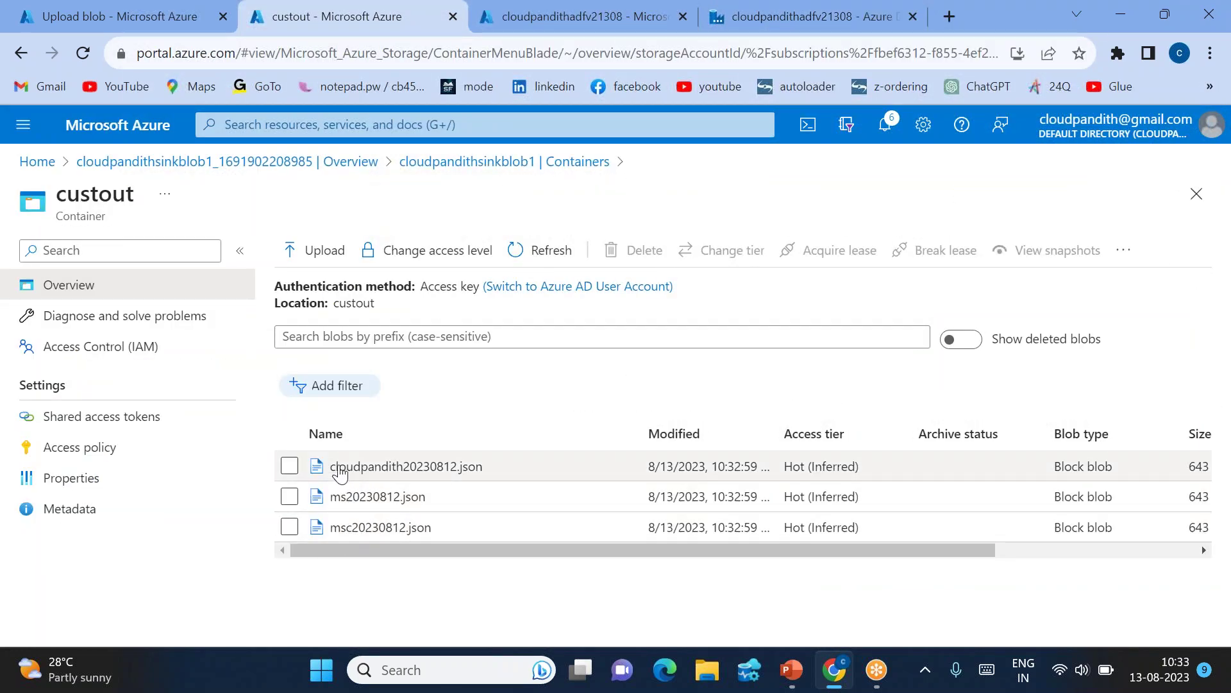
- Switch to the PowerPoint slide show, compare the copied files with the Scenarios-4 slide, and advance to the next slide
mouse_move(791, 669)
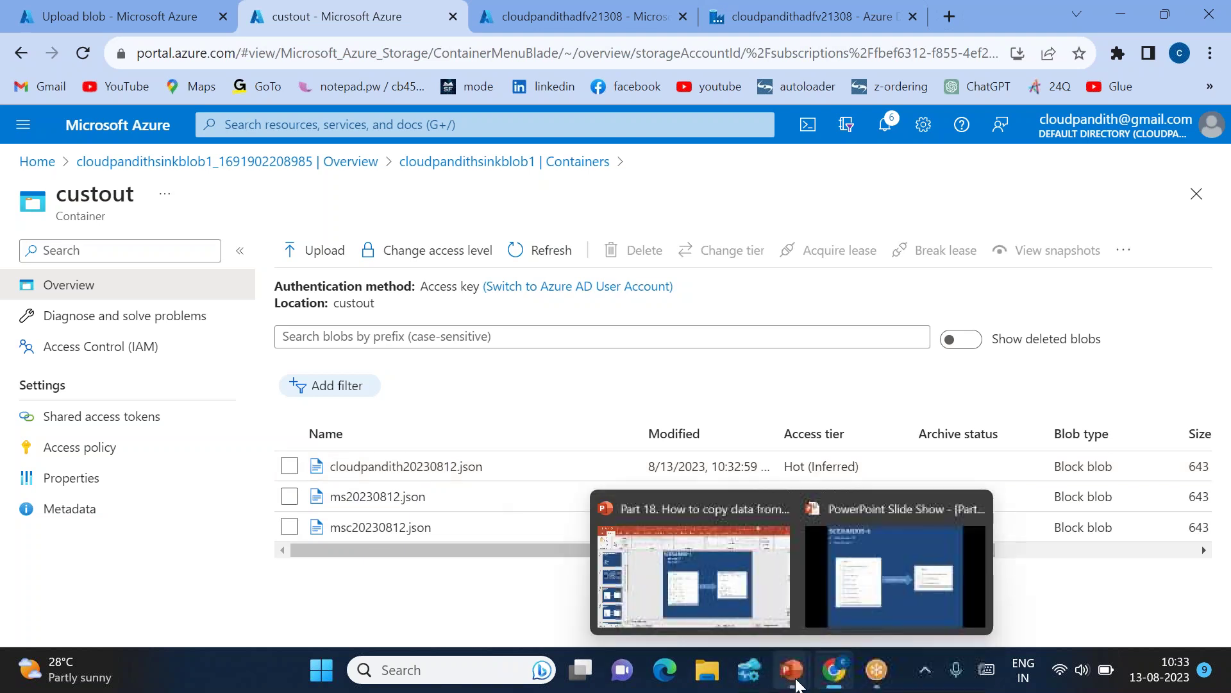
click(896, 605)
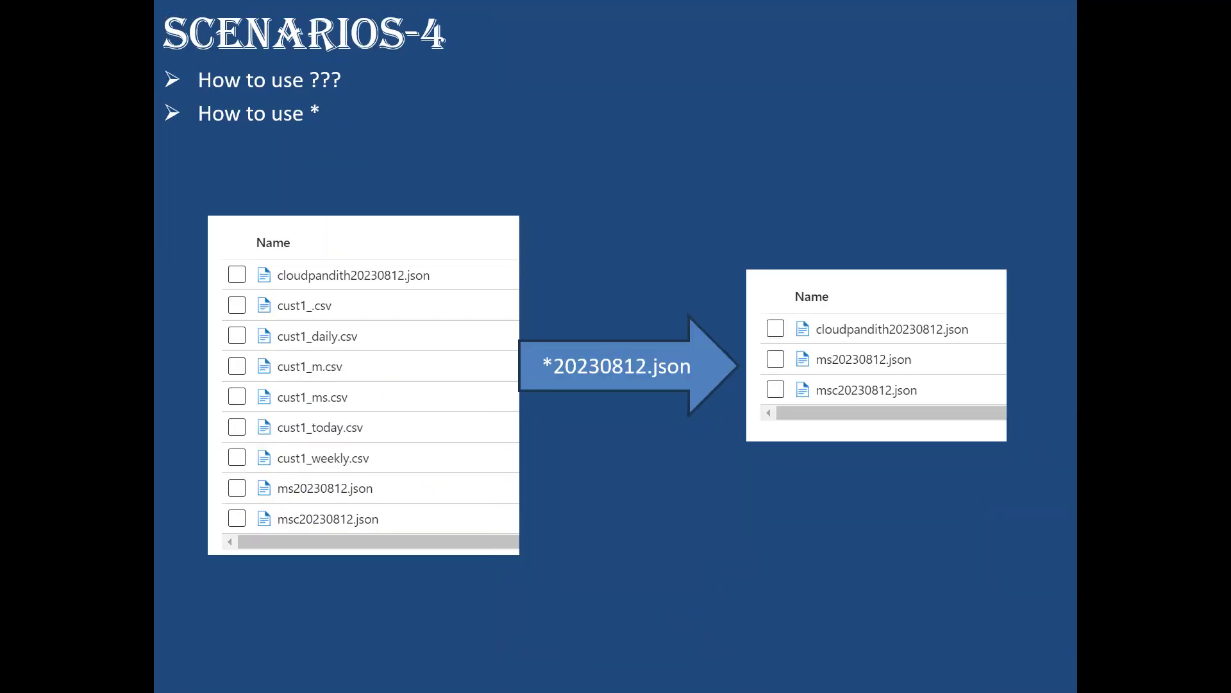
key(Right)
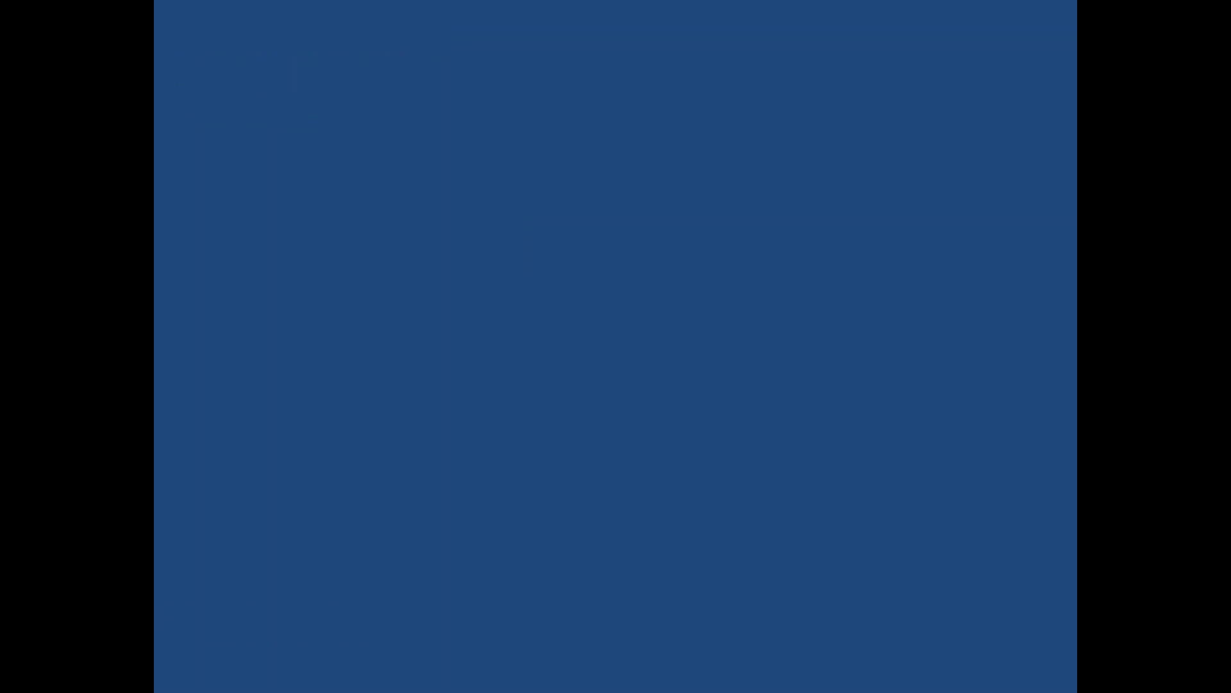